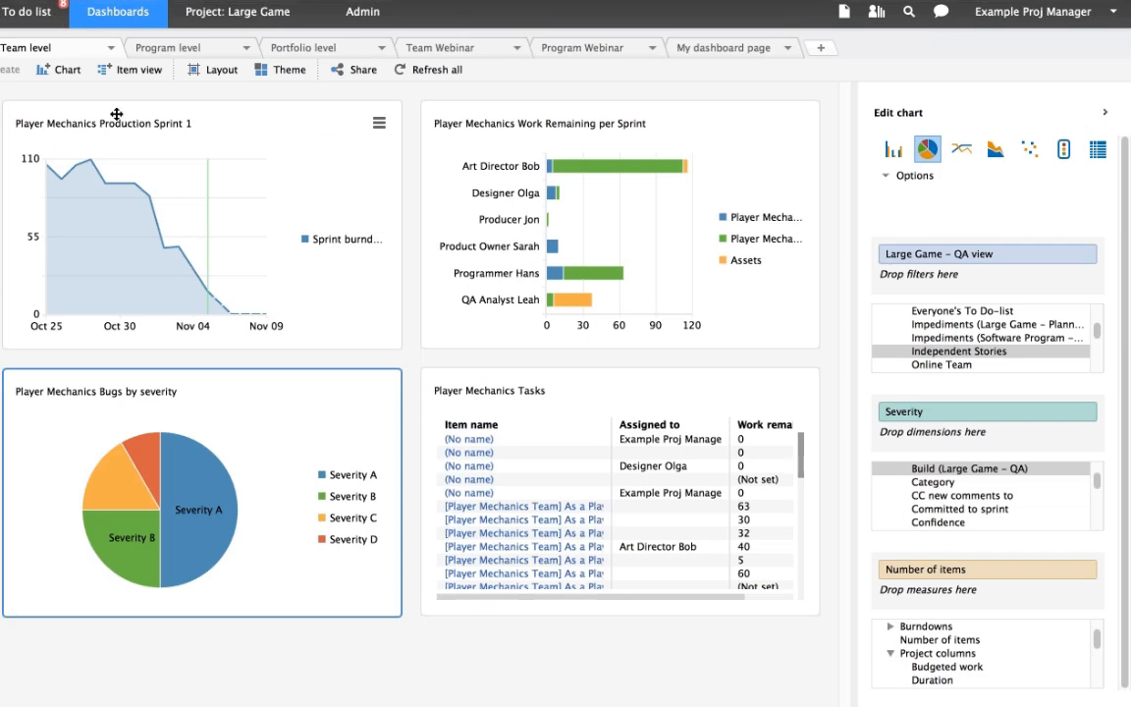
- Inspect the chart settings of Player Mechanics Production Sprint 1 and Player Mechanics Work Remaining per Sprint on the Team level page
{"action": "left_click", "coordinate": [213, 121]}
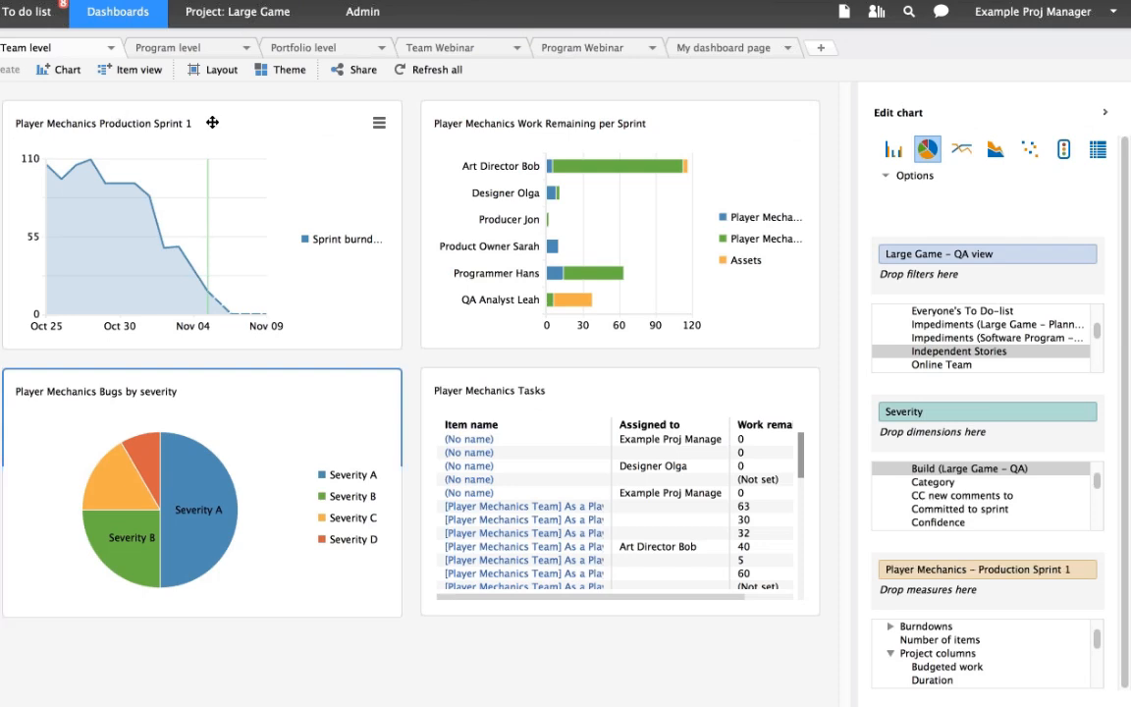
{"action": "left_click", "coordinate": [212, 122]}
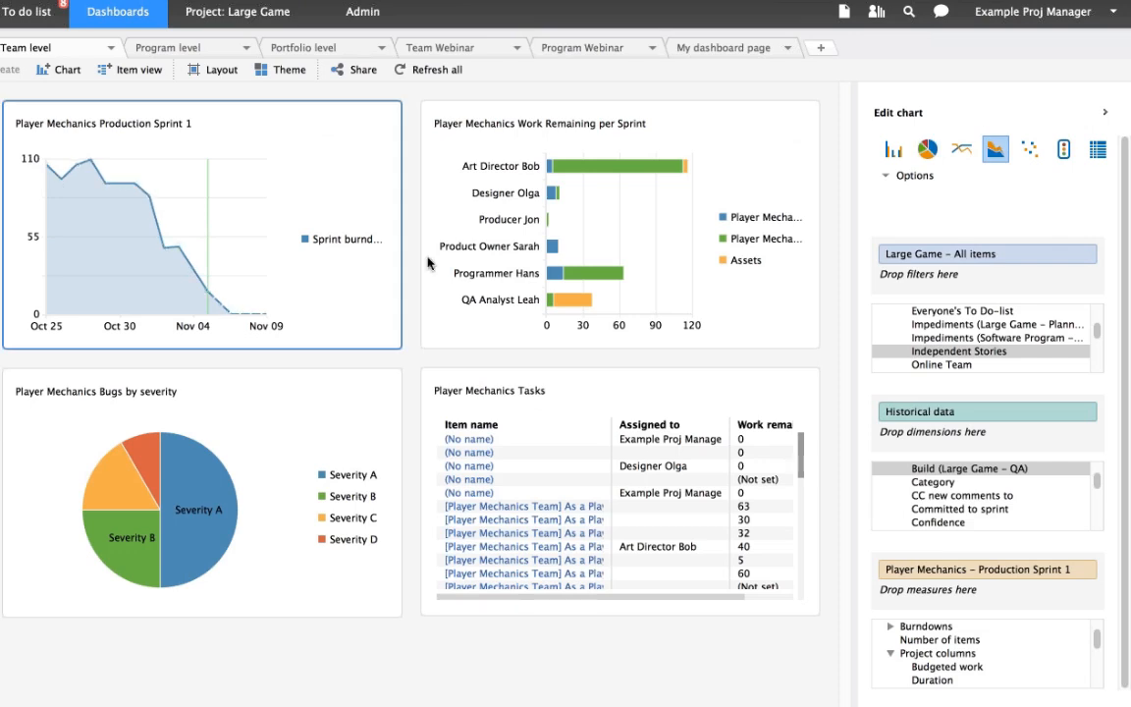
{"action": "left_click", "coordinate": [626, 128]}
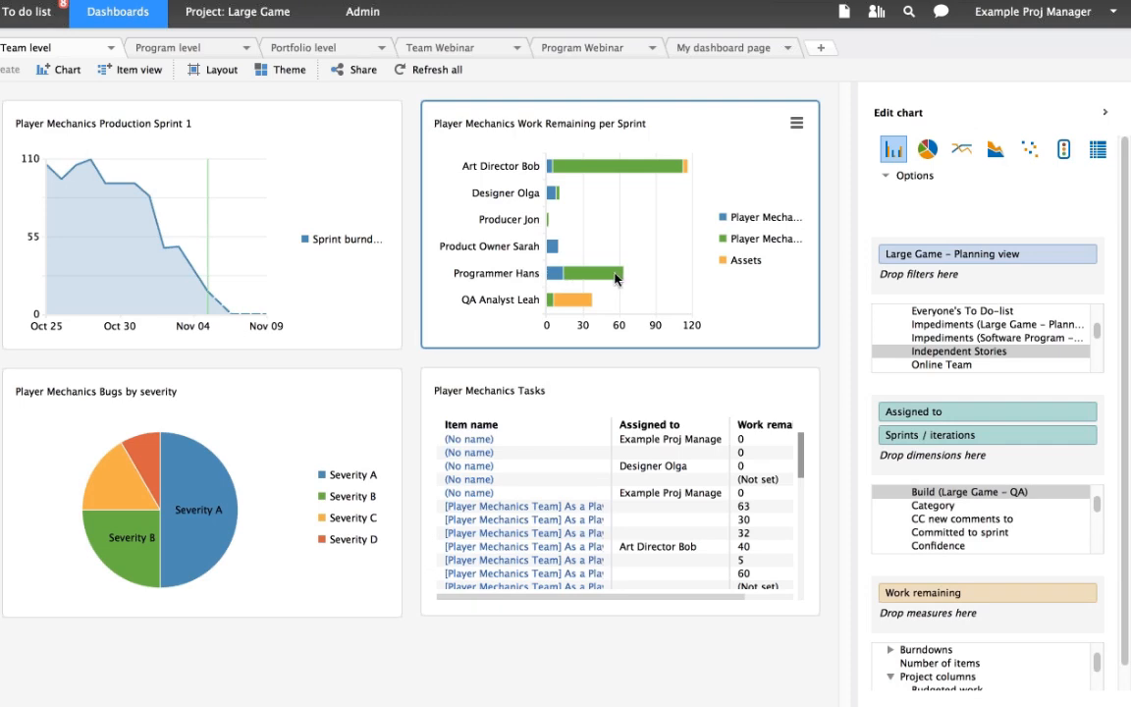
{"action": "mouse_move", "coordinate": [605, 273]}
{"action": "mouse_move", "coordinate": [606, 176]}
- Add Build (Large Game - QA) as a second dimension to the Player Mechanics Bugs by severity pie chart
{"action": "left_click", "coordinate": [247, 451]}
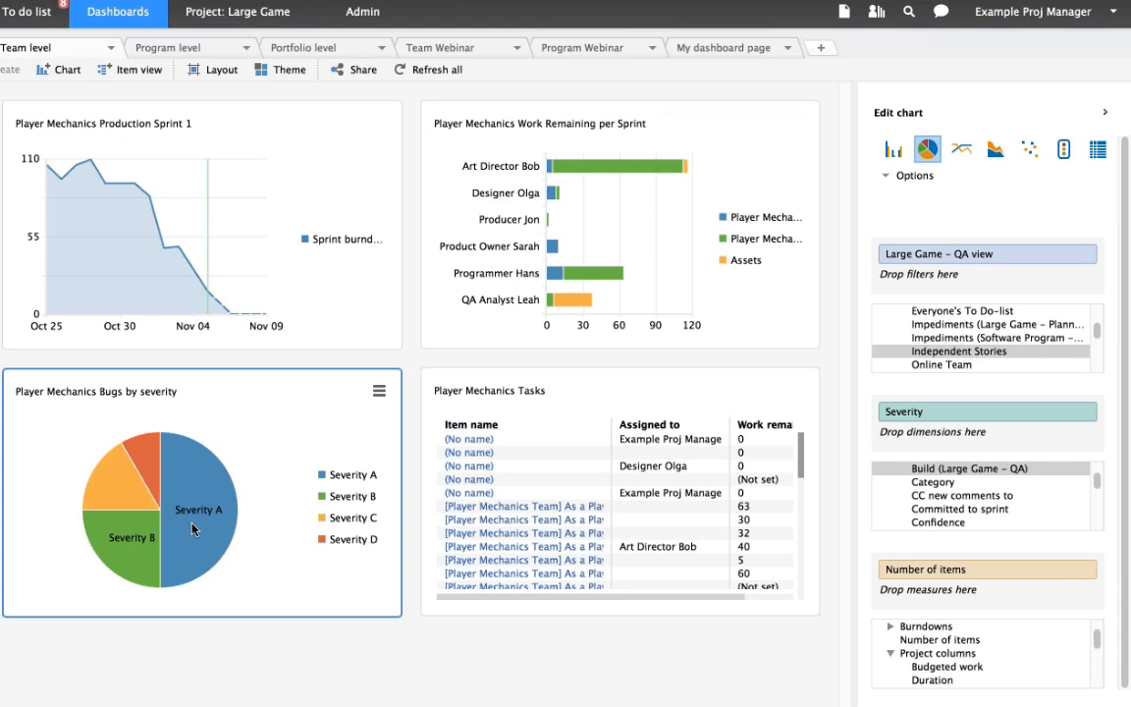
{"action": "mouse_move", "coordinate": [196, 516]}
{"action": "left_click", "coordinate": [1096, 486]}
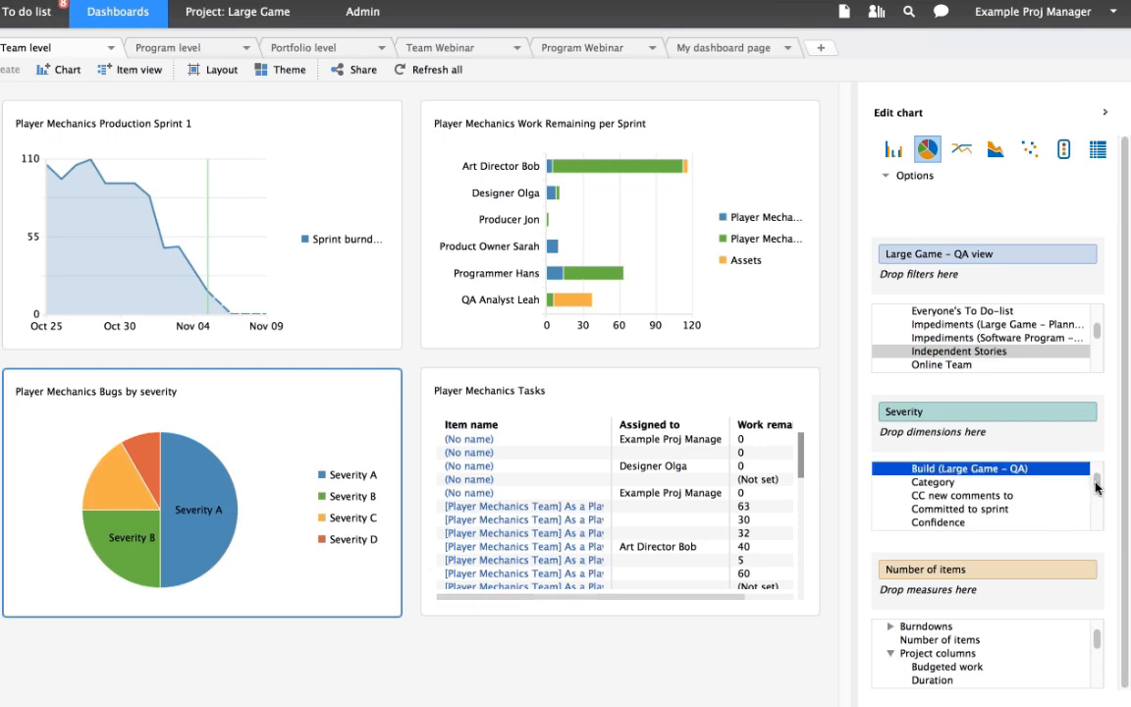
{"action": "left_click_drag", "start_coordinate": [1021, 469], "coordinate": [988, 441]}
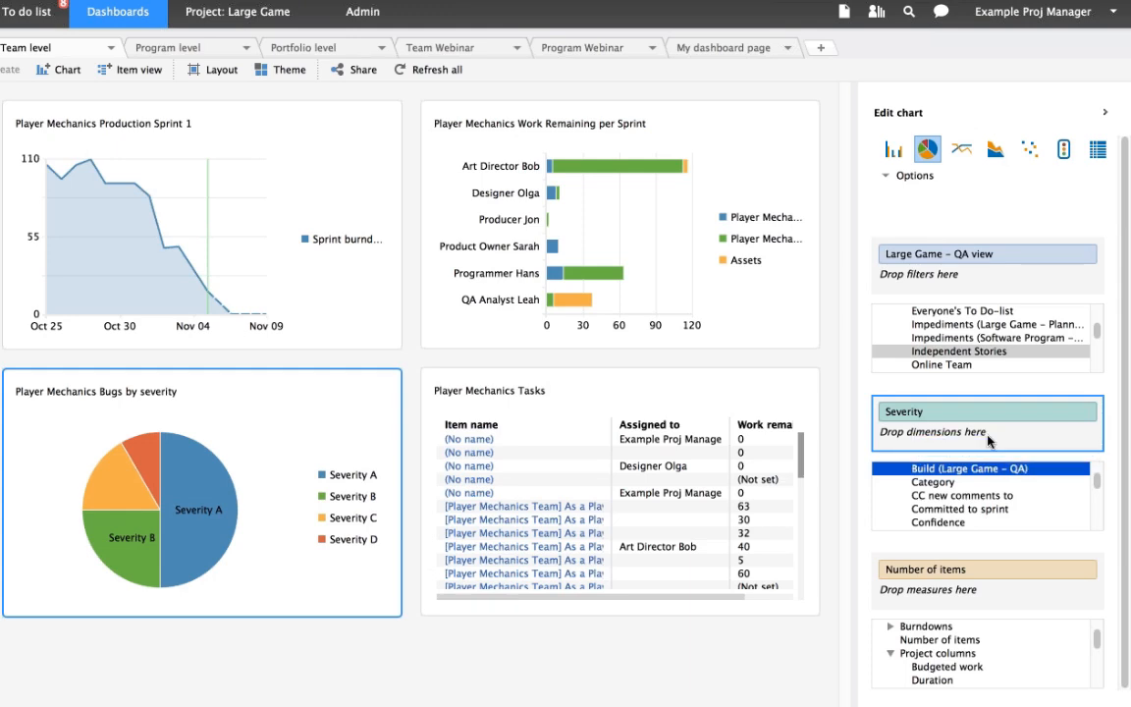
{"action": "mouse_move", "coordinate": [183, 448]}
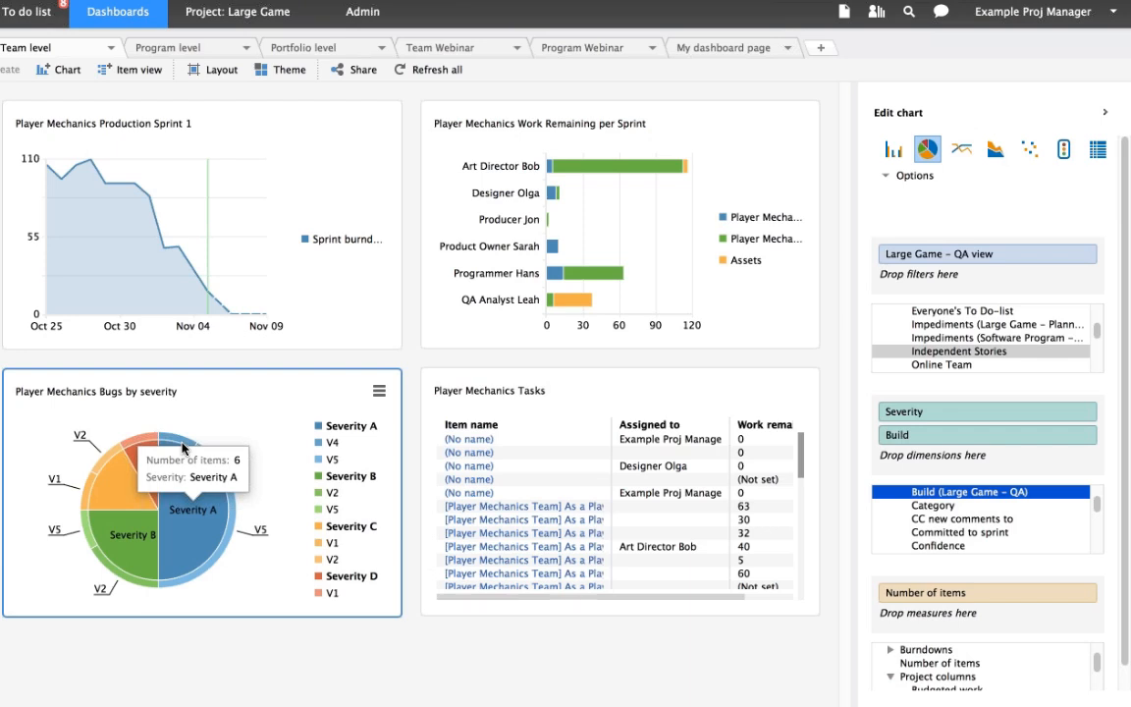
{"action": "mouse_move", "coordinate": [235, 525]}
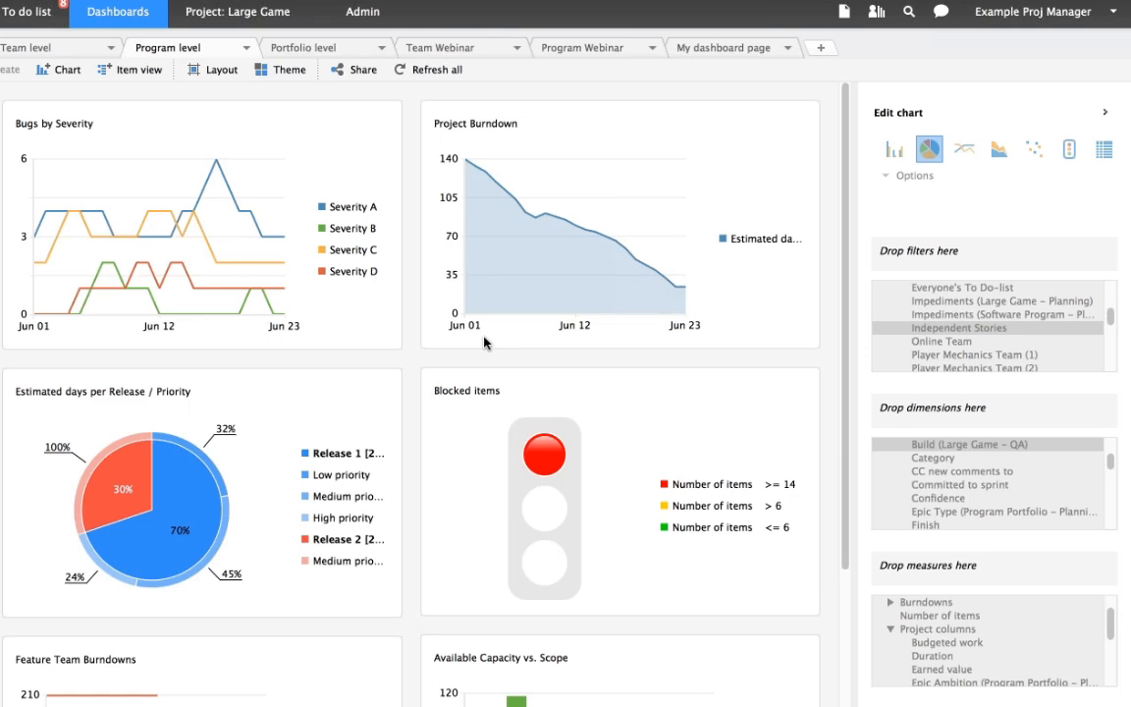
- Examine the Program level charts: Bugs by Severity, Project Burndown, Estimated days per Release / Priority, Blocked items and Available Capacity vs. Scope
{"action": "left_click", "coordinate": [253, 137]}
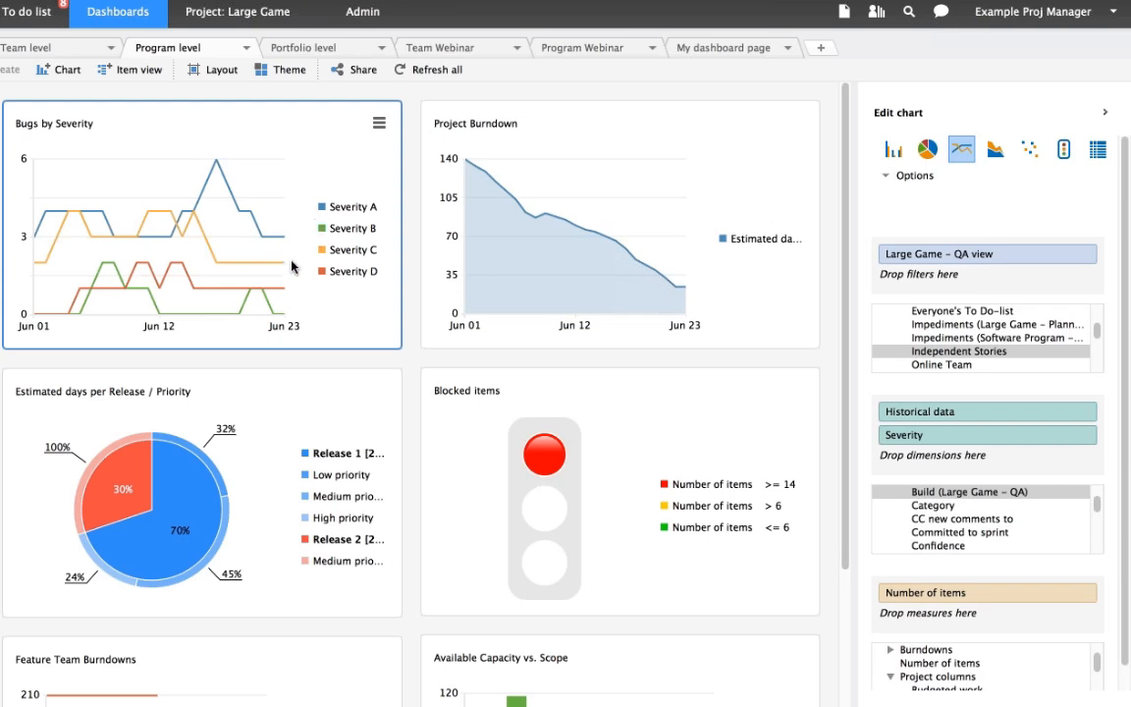
{"action": "left_click", "coordinate": [552, 125]}
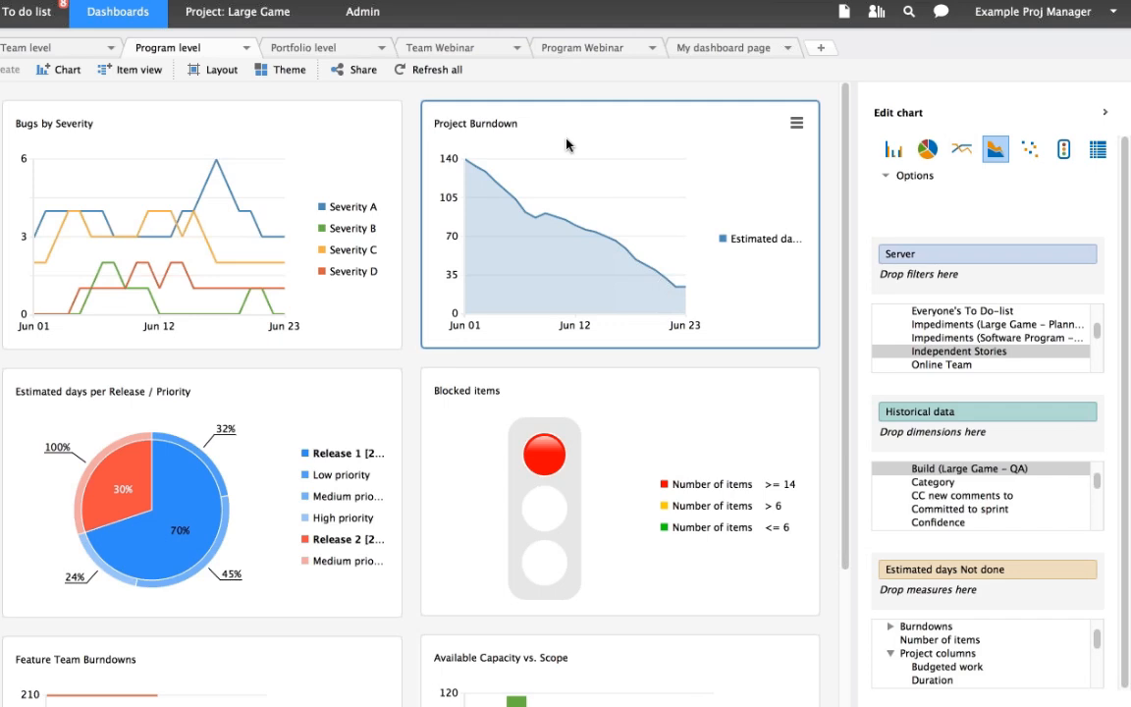
{"action": "left_click", "coordinate": [297, 394]}
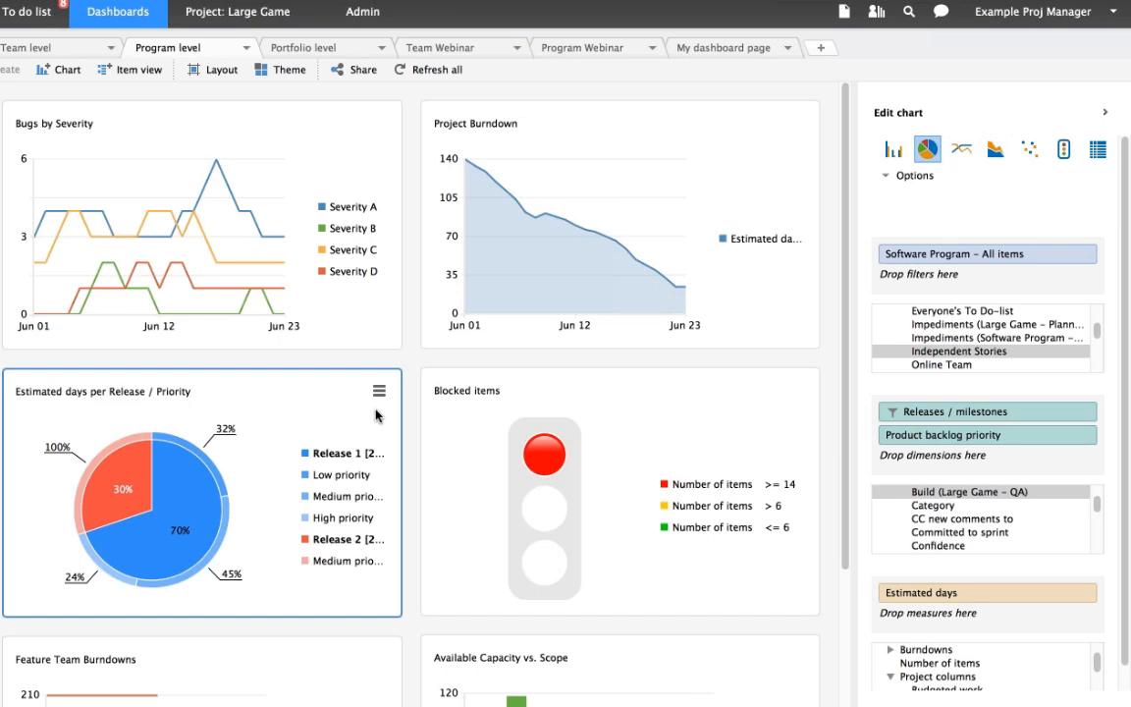
{"action": "left_click", "coordinate": [632, 385]}
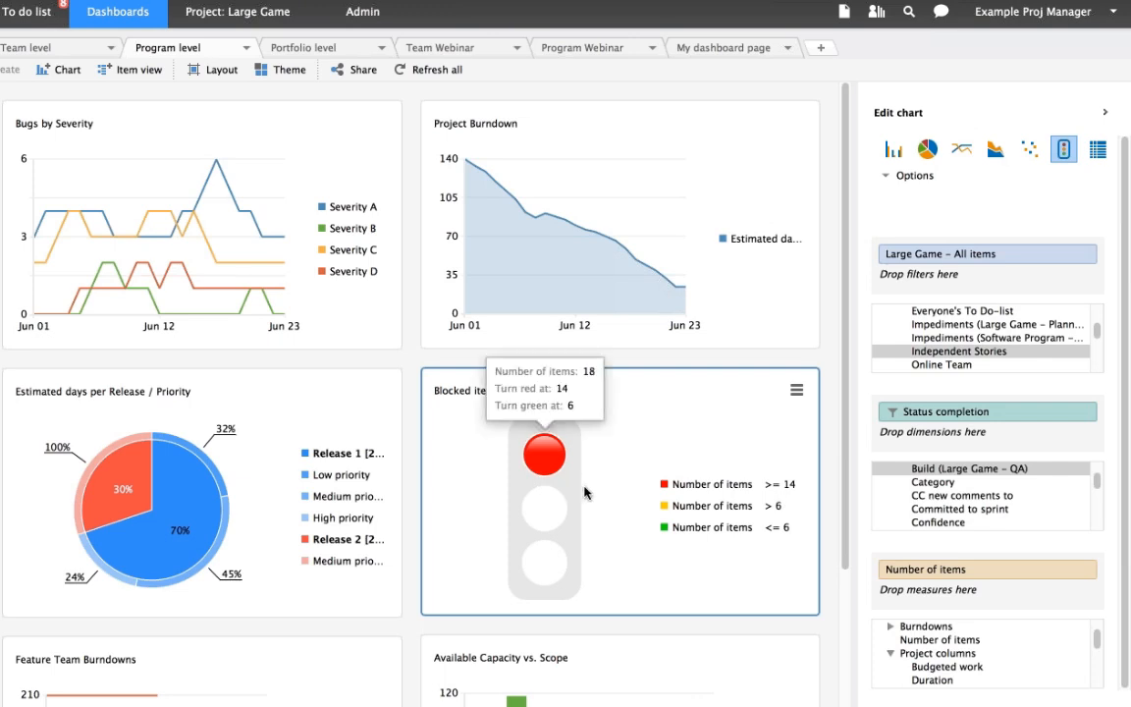
{"action": "mouse_move", "coordinate": [563, 515]}
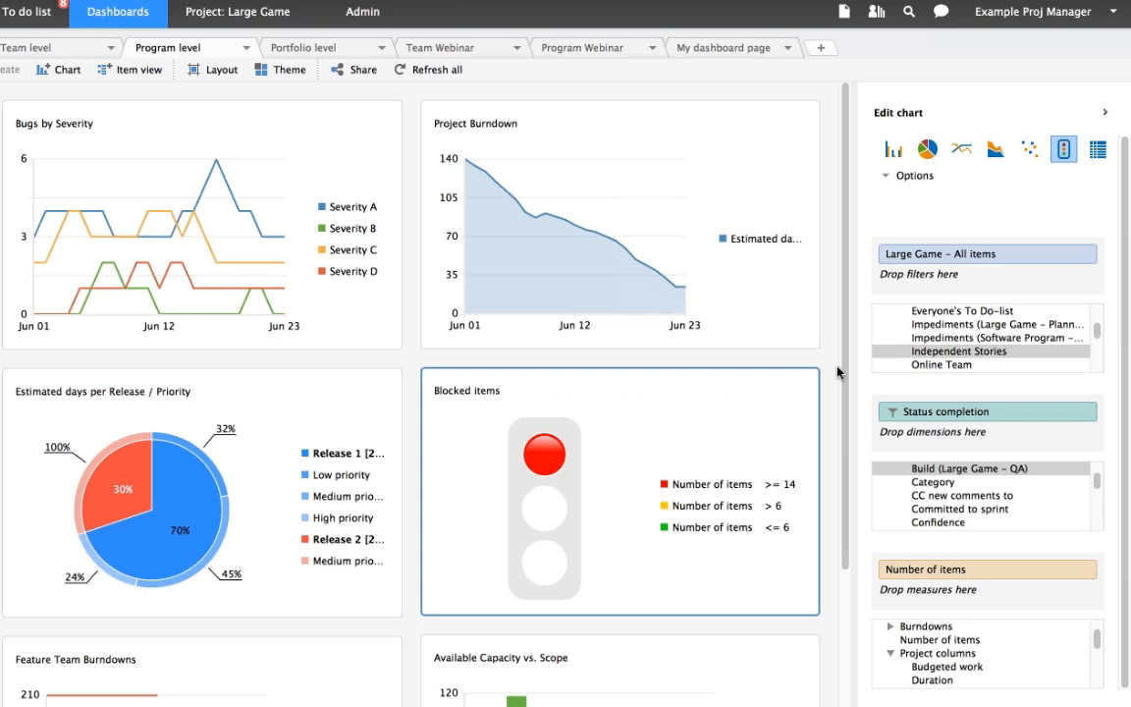
{"action": "scroll", "coordinate": [172, 482], "scroll_direction": "down", "scroll_amount": 3}
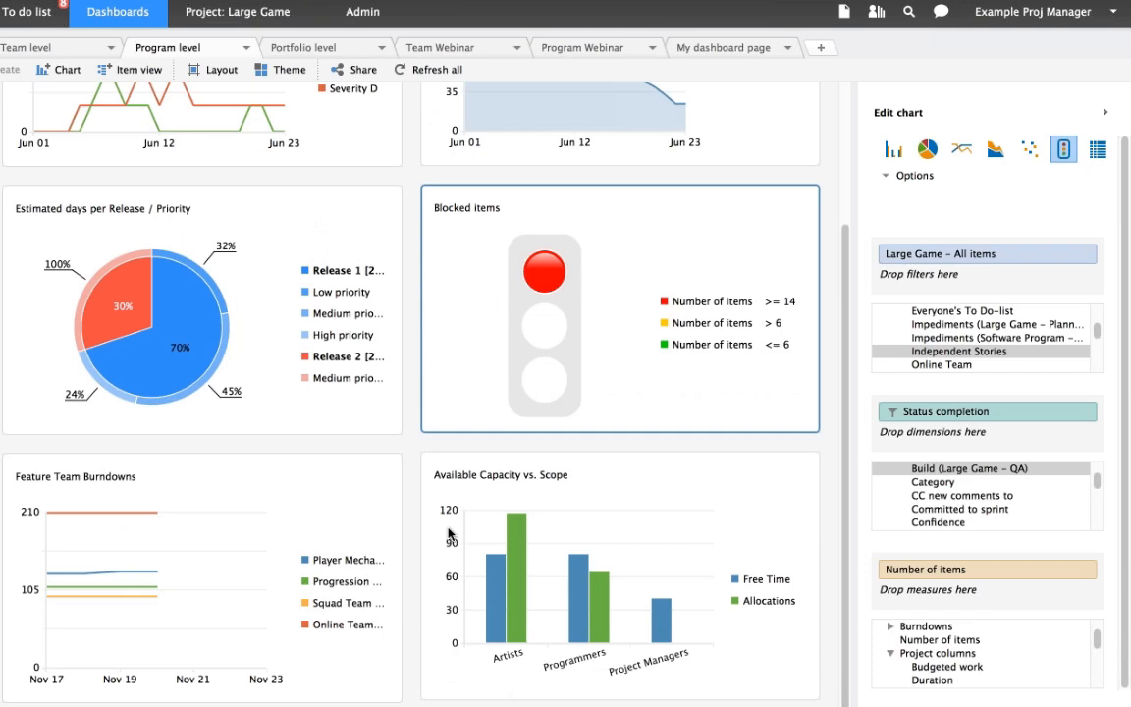
{"action": "left_click", "coordinate": [651, 480]}
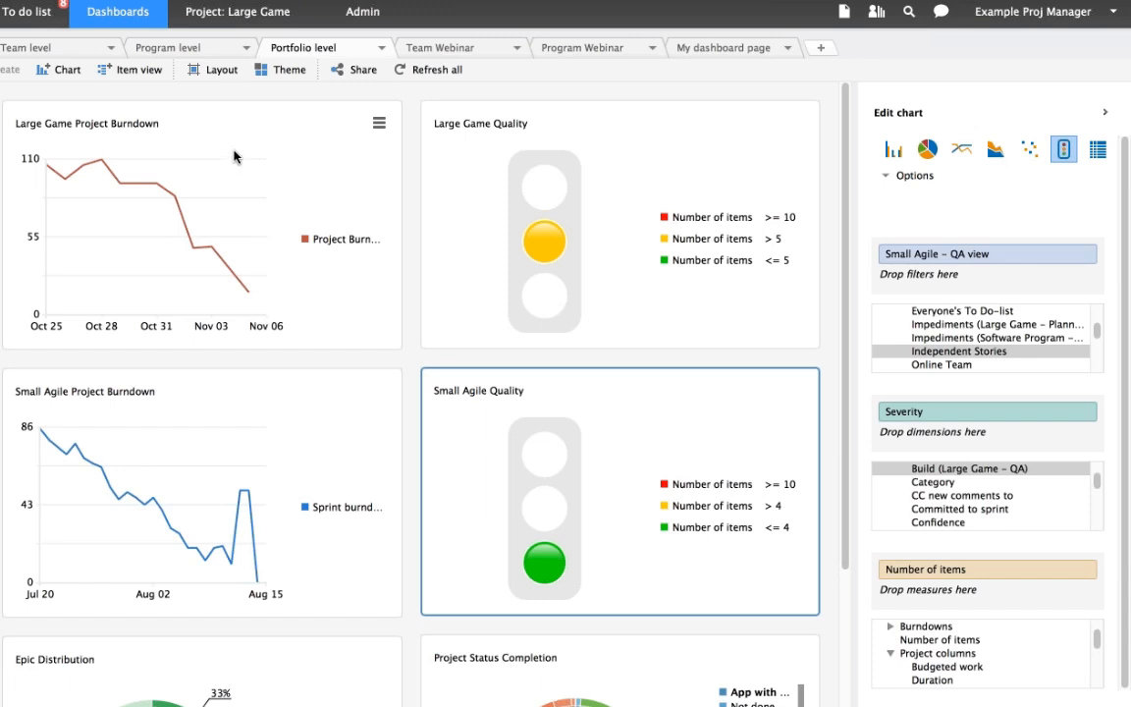
- Examine the Portfolio level burndown charts for Large Game and Small Agile plus Large Game Quality, and open My dashboard page
{"action": "left_click", "coordinate": [211, 126]}
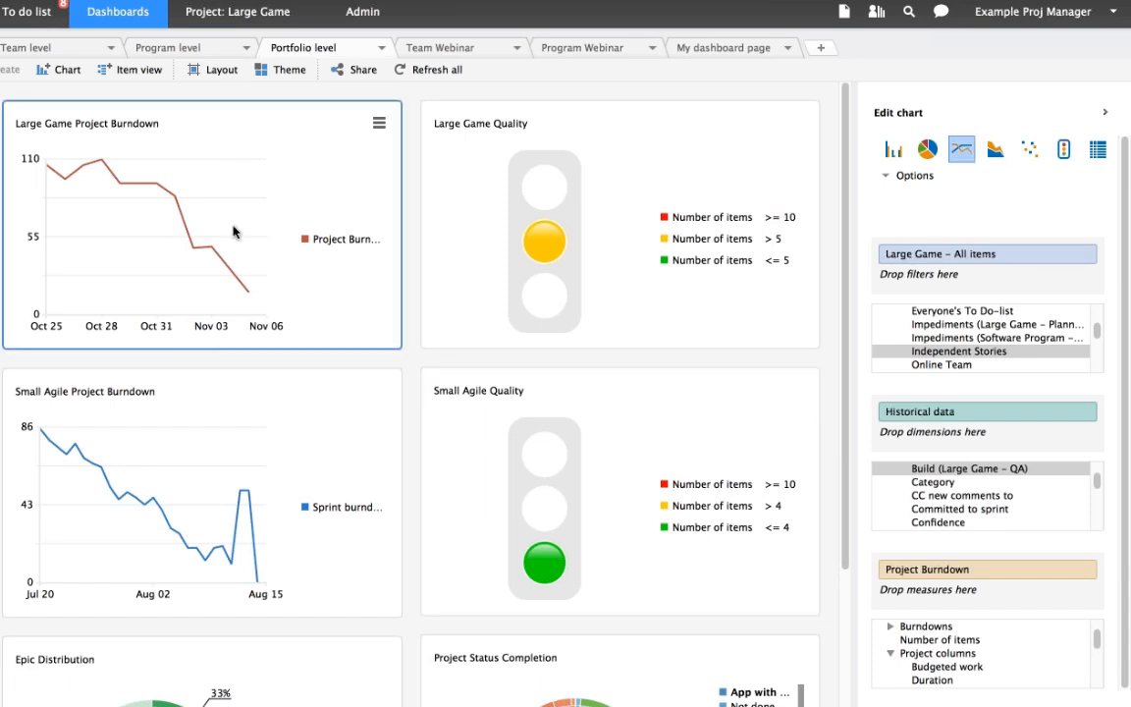
{"action": "left_click", "coordinate": [218, 391]}
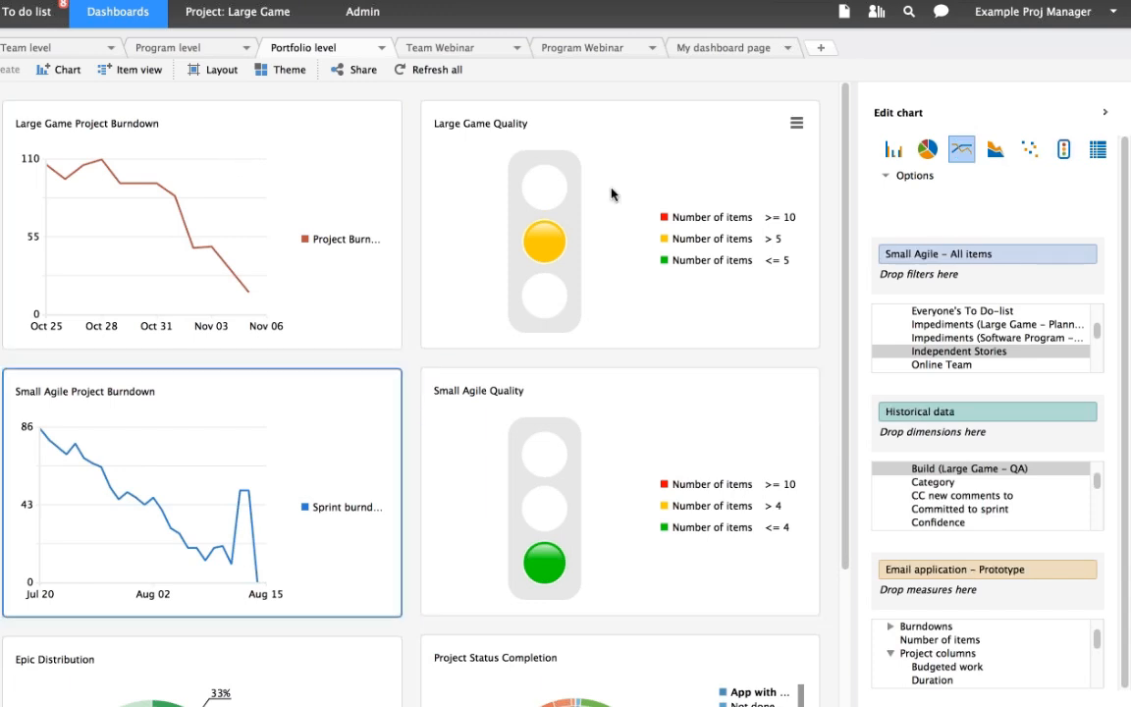
{"action": "left_click", "coordinate": [640, 126]}
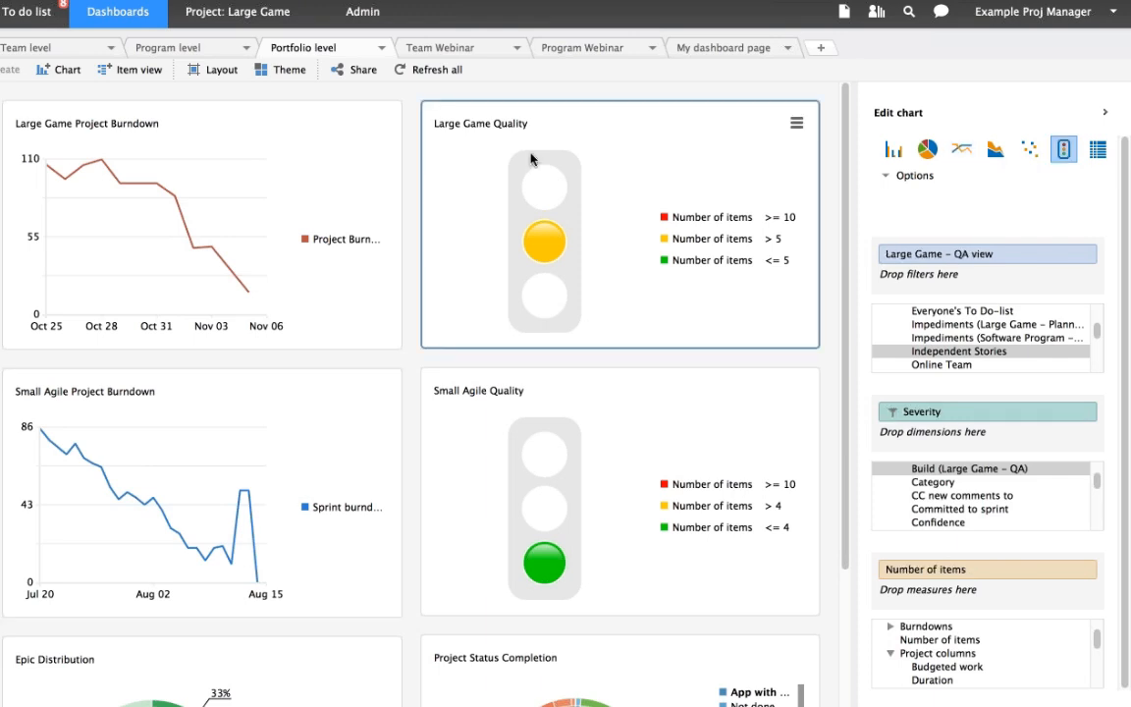
{"action": "mouse_move", "coordinate": [530, 159]}
{"action": "left_click", "coordinate": [726, 51]}
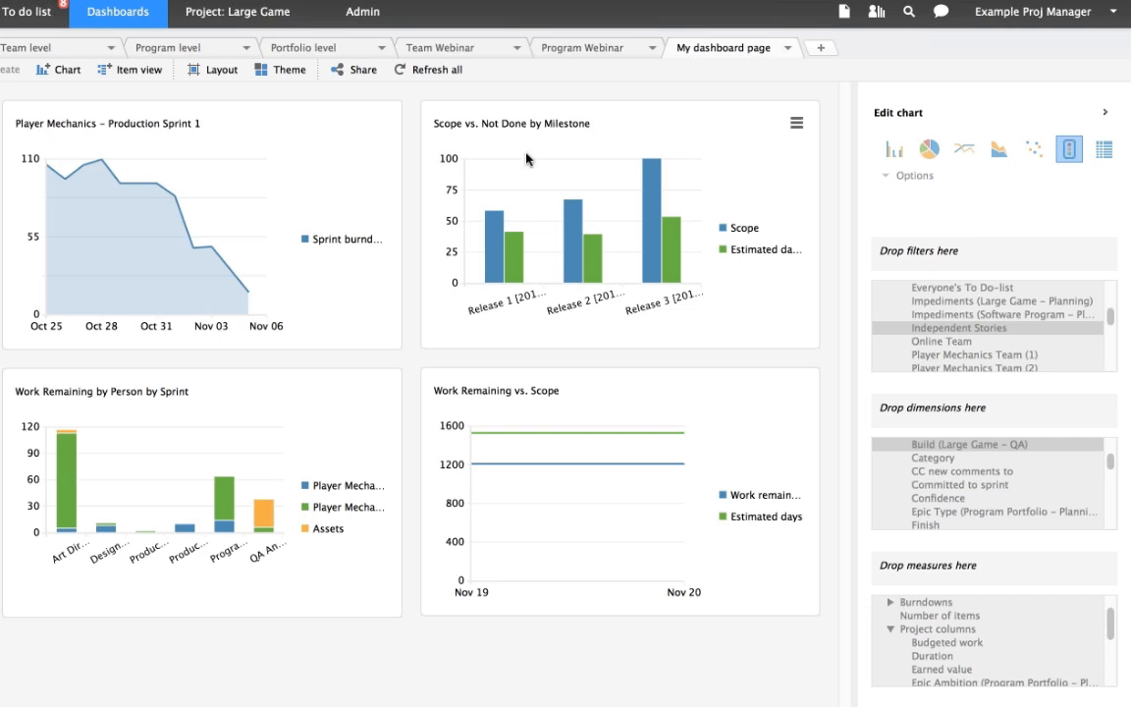
- Create a new dashboard page named Webinar Dashboard
{"action": "left_click", "coordinate": [822, 51]}
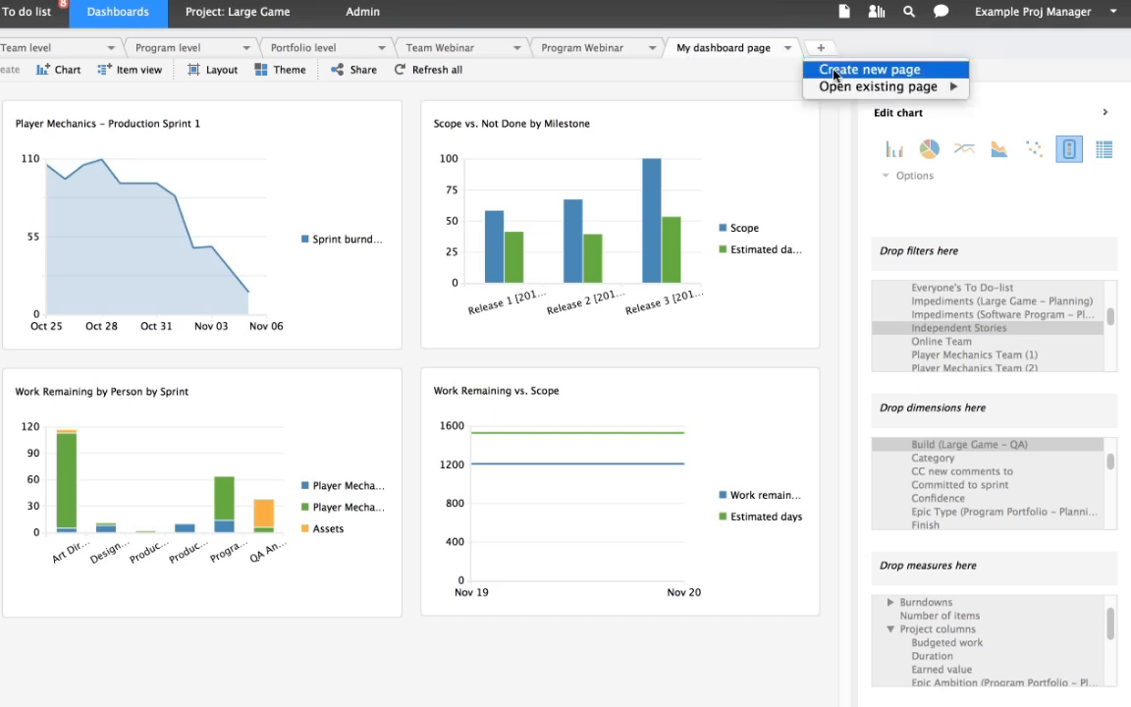
{"action": "left_click", "coordinate": [836, 76]}
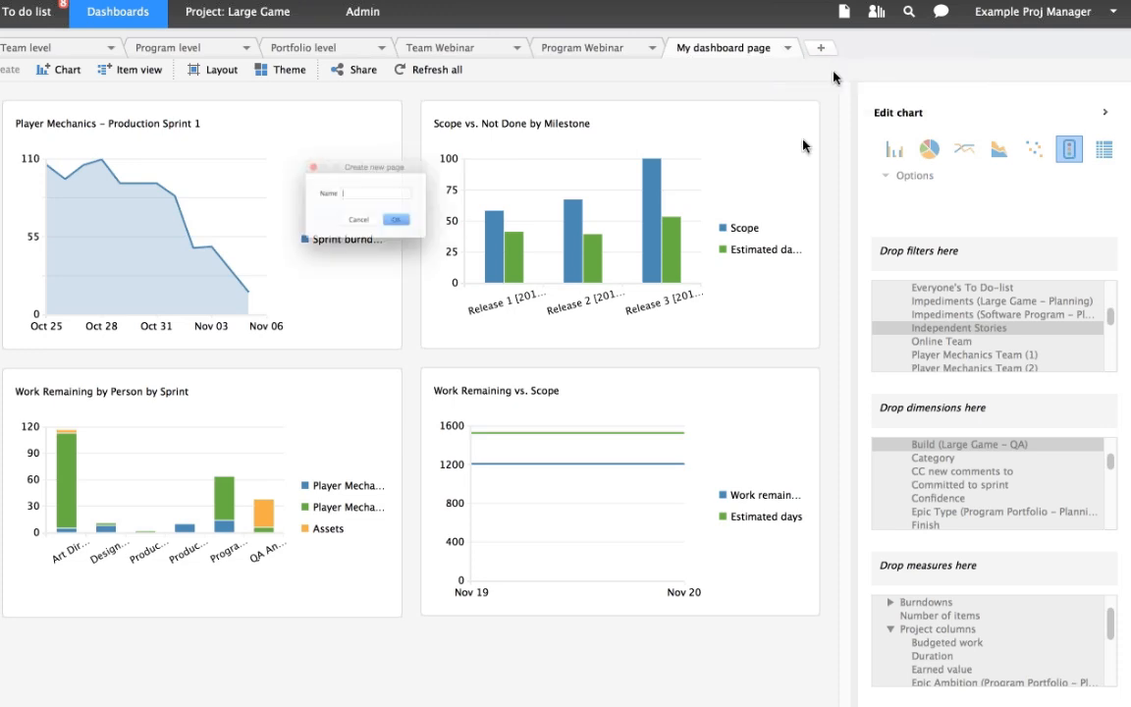
{"action": "type", "text": "W"}
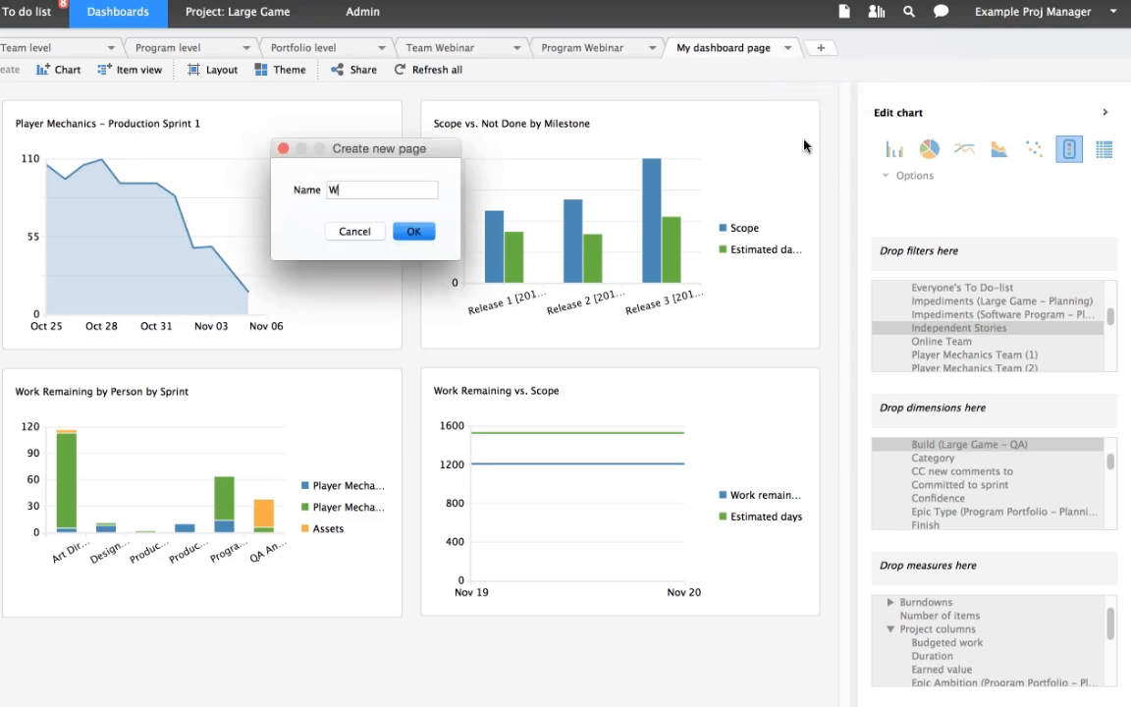
{"action": "type", "text": "ebinar Dashboard"}
{"action": "left_click", "coordinate": [428, 233]}
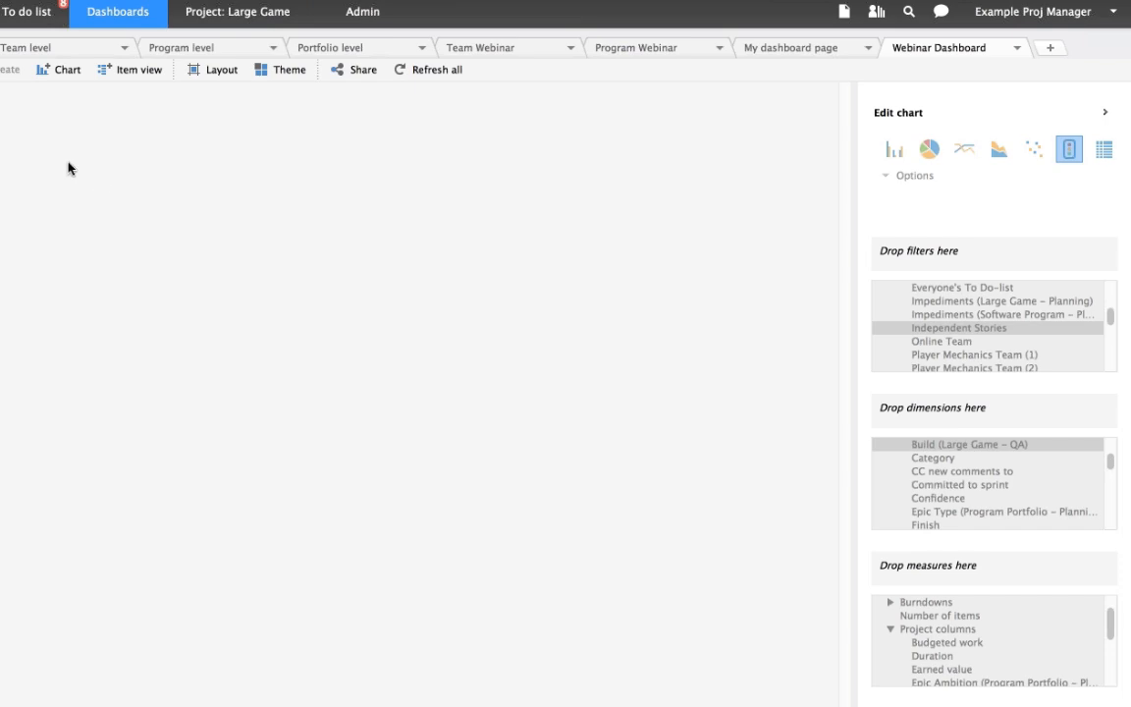
- Add a new bar chart to the page and filter it by the Large Game project
{"action": "left_click", "coordinate": [59, 71]}
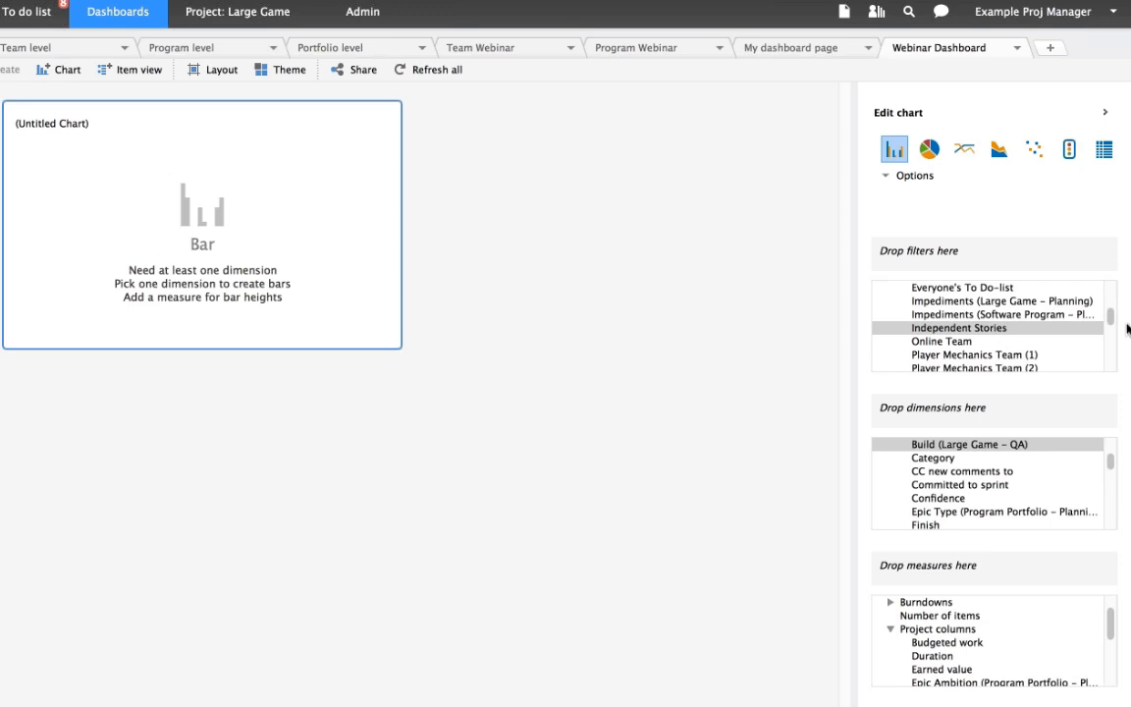
{"action": "left_click_drag", "start_coordinate": [1112, 320], "coordinate": [1109, 299]}
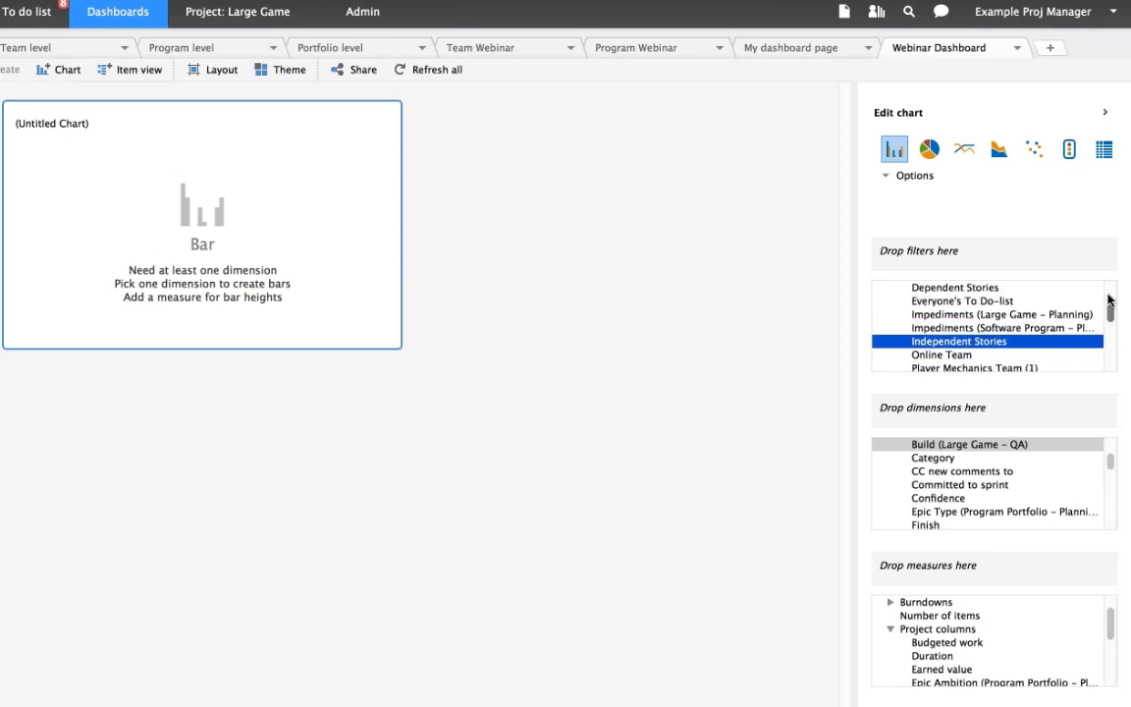
{"action": "scroll", "coordinate": [1109, 299], "scroll_direction": "up", "scroll_amount": 3}
{"action": "left_click", "coordinate": [890, 314]}
{"action": "left_click", "coordinate": [890, 315]}
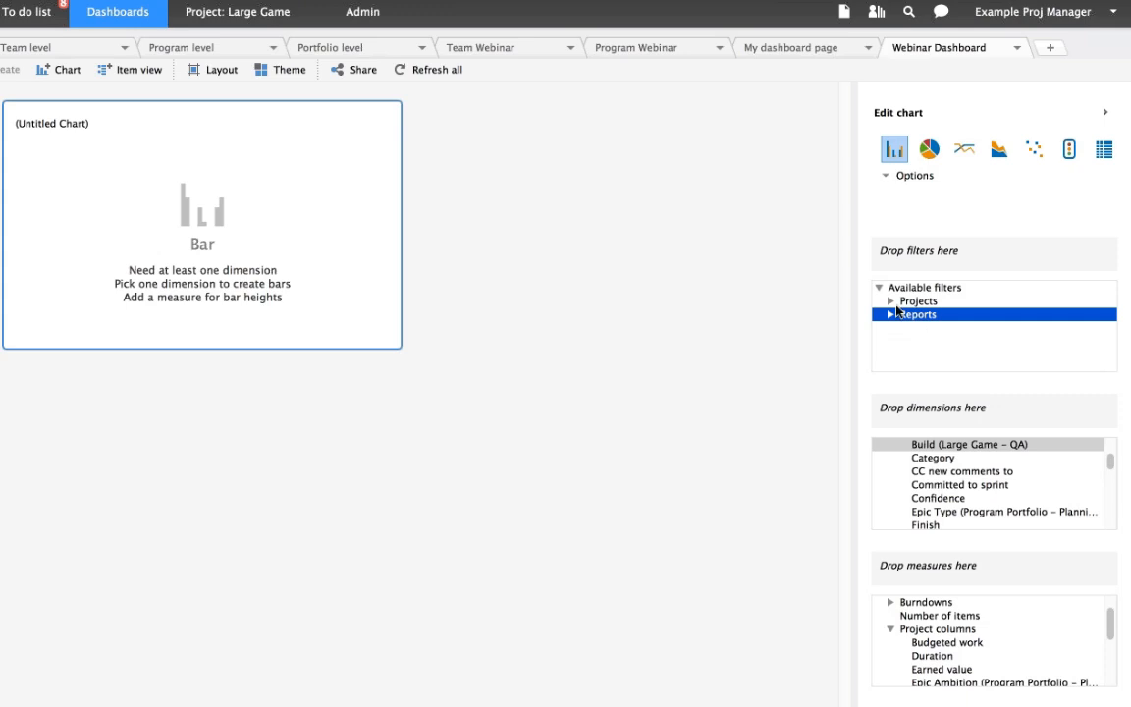
{"action": "left_click", "coordinate": [890, 300]}
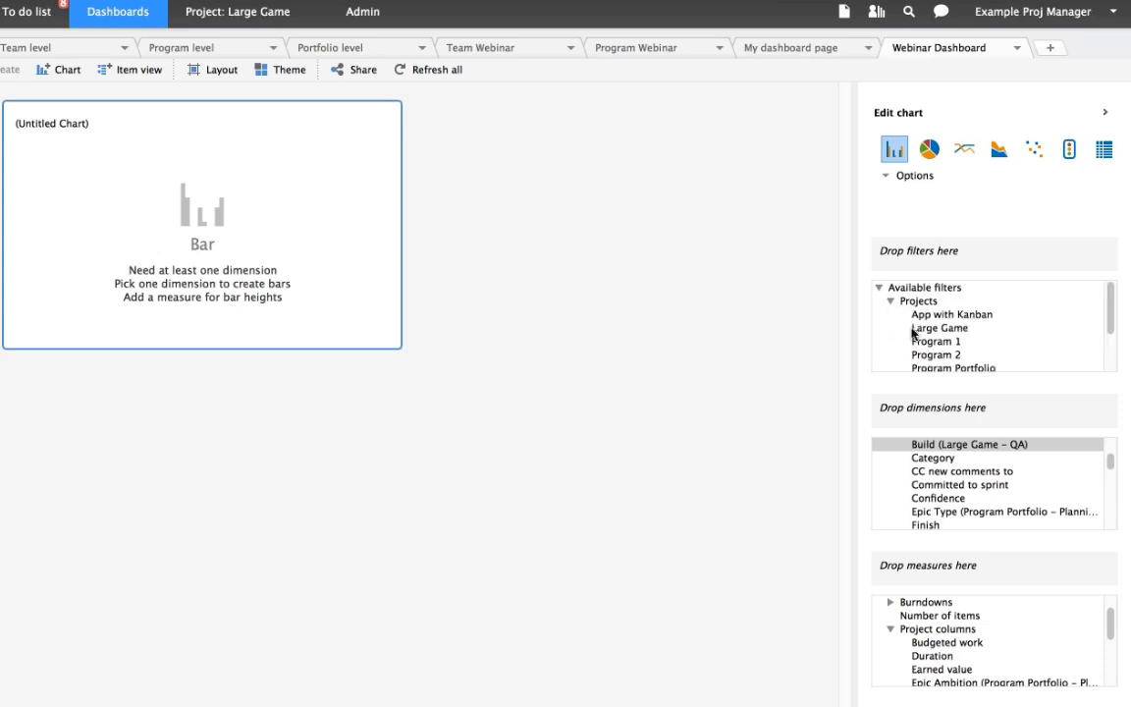
{"action": "left_click", "coordinate": [972, 328]}
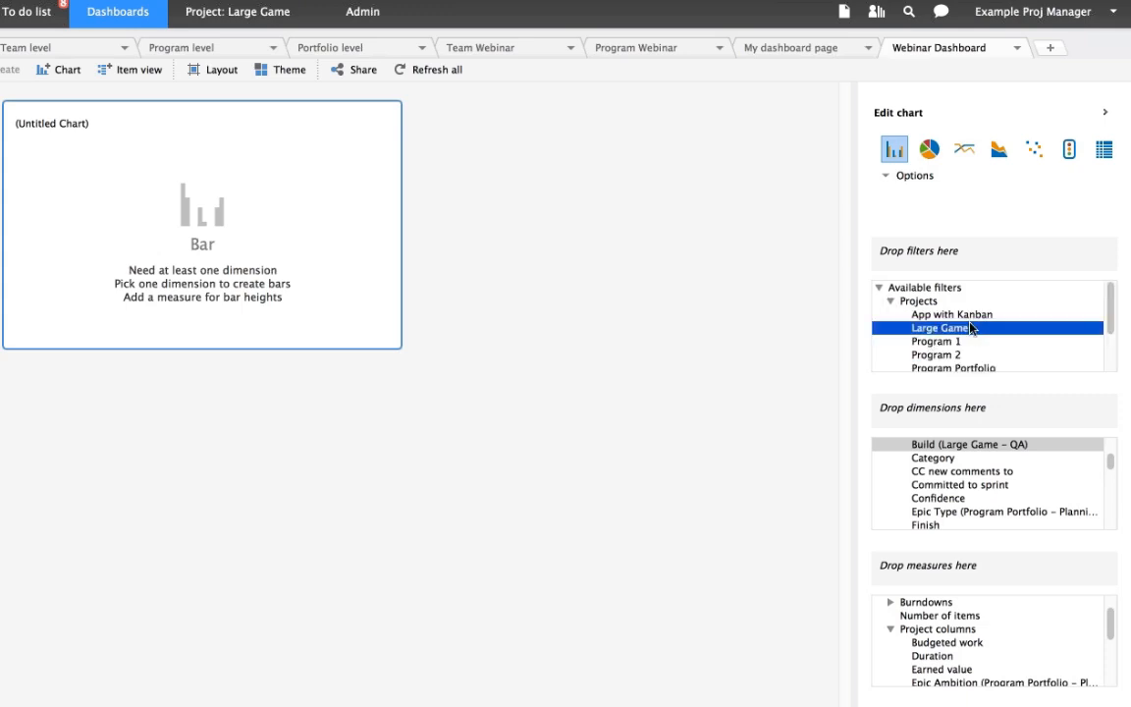
{"action": "left_click_drag", "start_coordinate": [972, 328], "coordinate": [970, 304]}
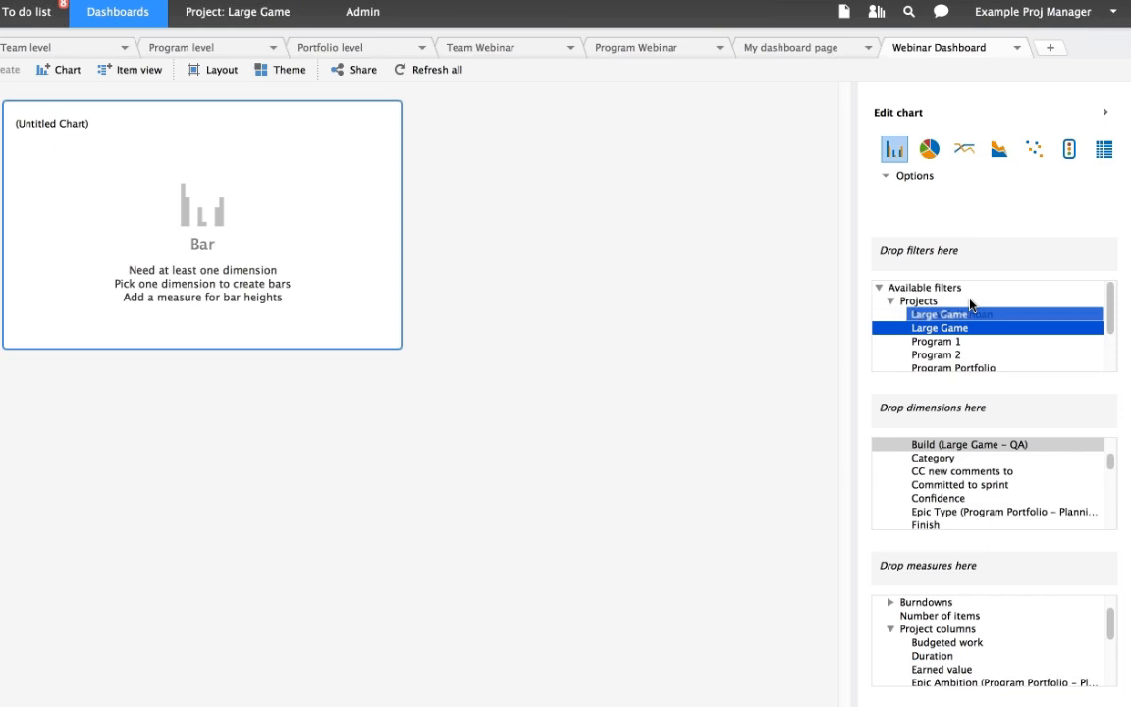
{"action": "left_click_drag", "start_coordinate": [969, 305], "coordinate": [970, 256]}
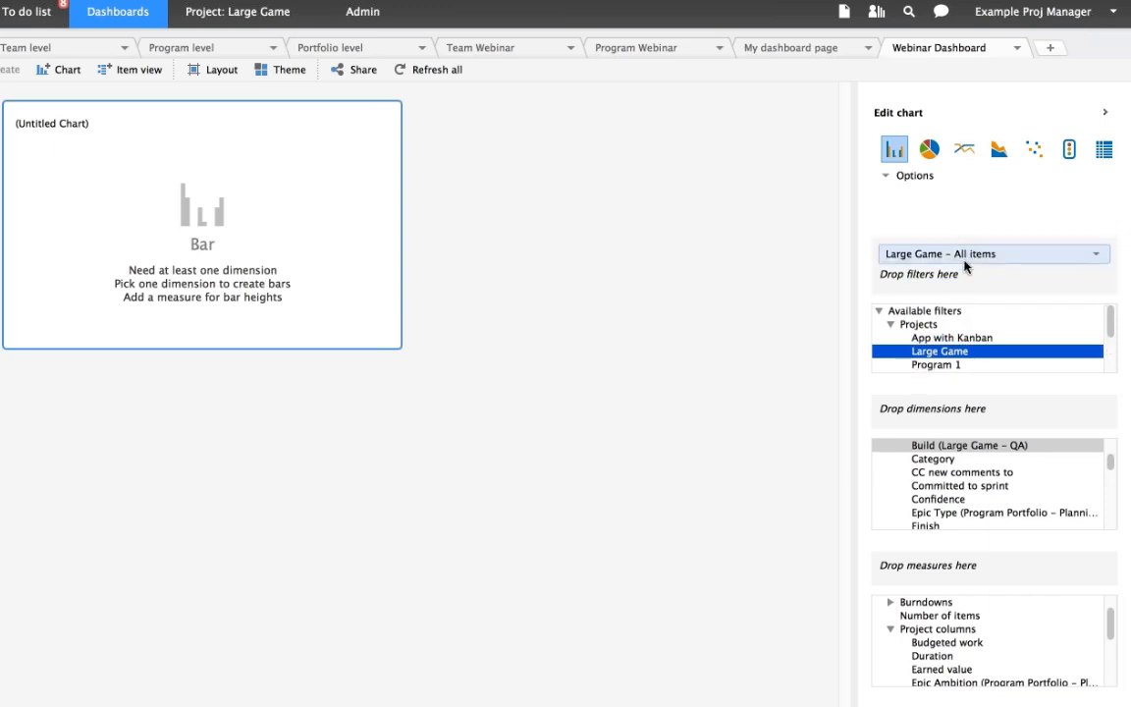
- Set the chart's Large Game filter to Backlog view
{"action": "left_click", "coordinate": [1095, 257]}
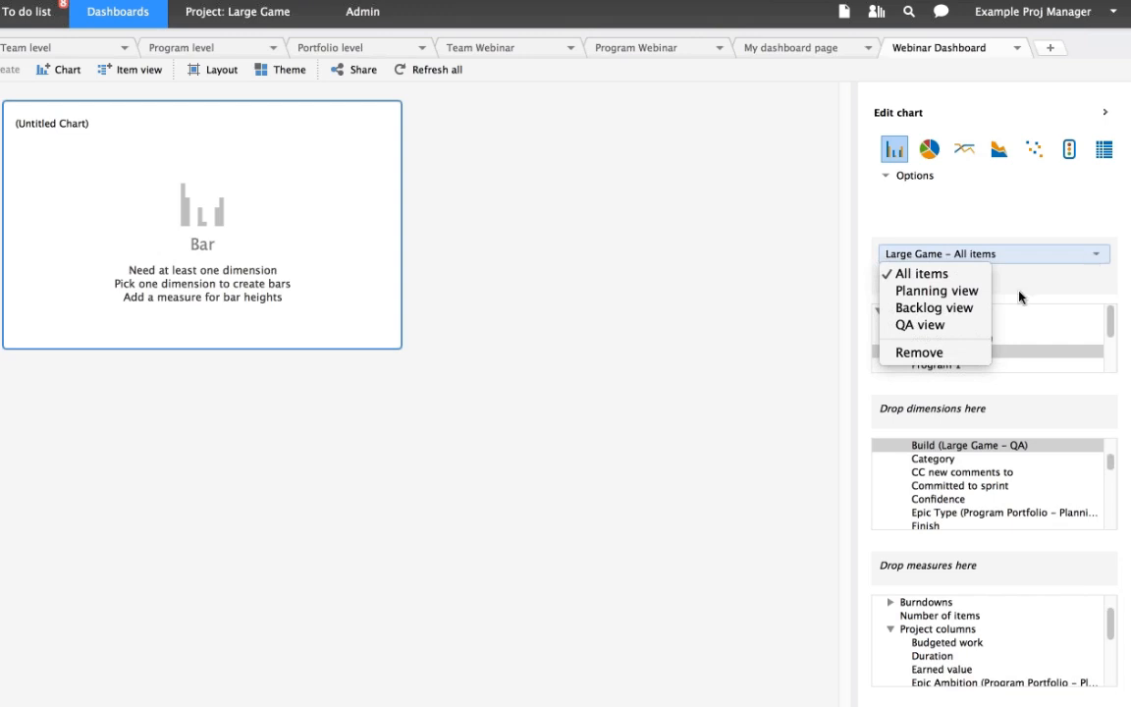
{"action": "left_click", "coordinate": [977, 310]}
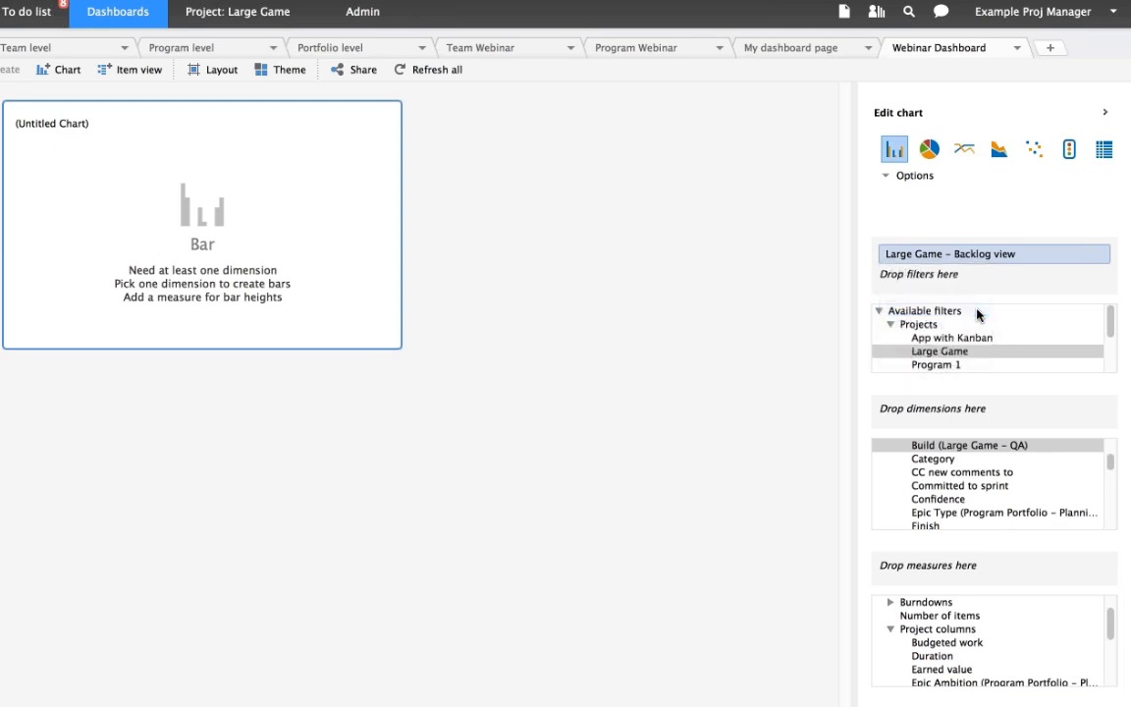
{"action": "left_click", "coordinate": [956, 254]}
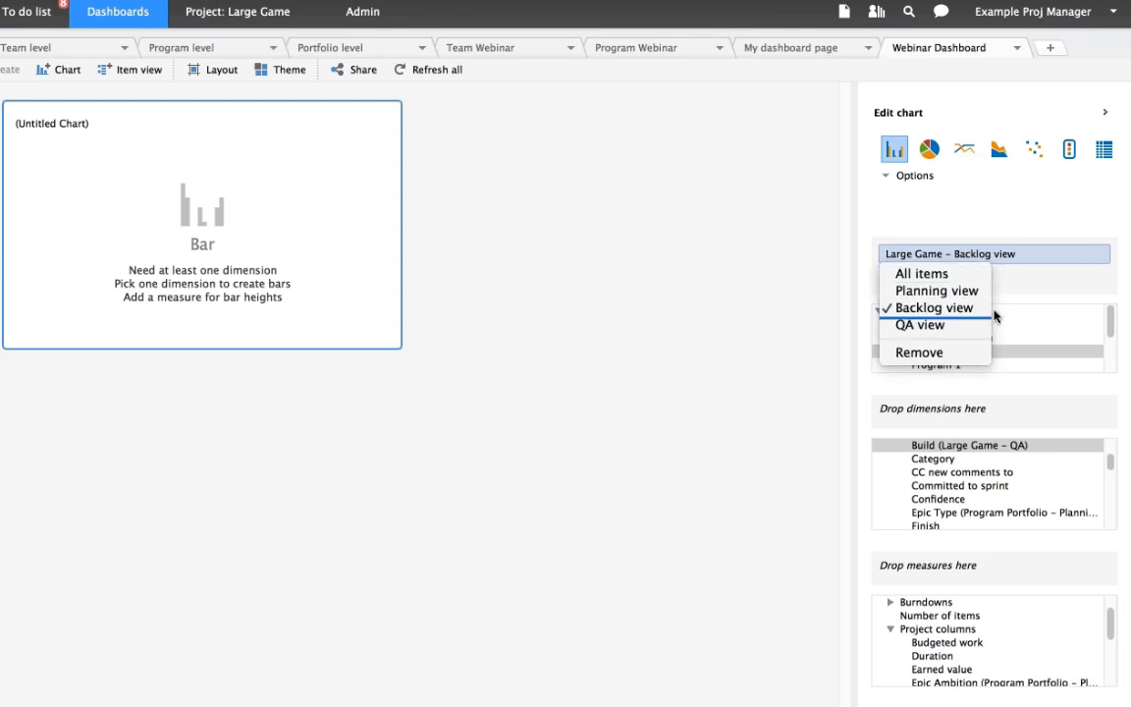
{"action": "left_click", "coordinate": [967, 307]}
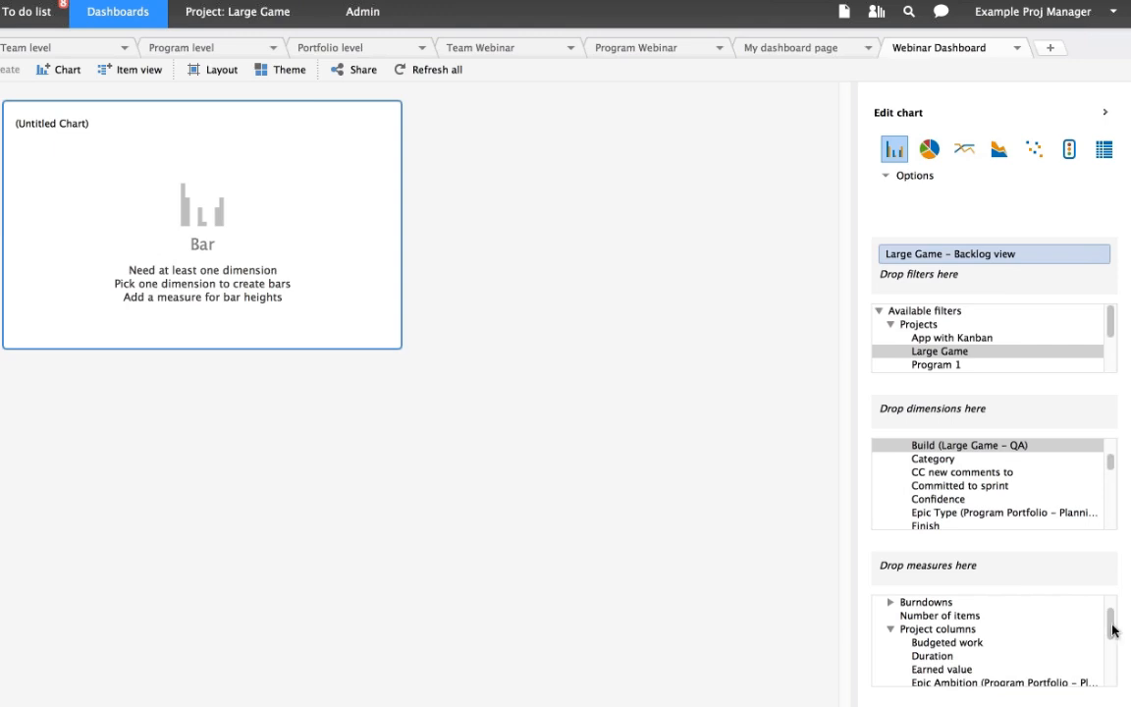
- Add Estimated days as the chart's measure and Product backlog priority as its dimension
{"action": "scroll", "coordinate": [1112, 629], "scroll_direction": "down", "scroll_amount": 3}
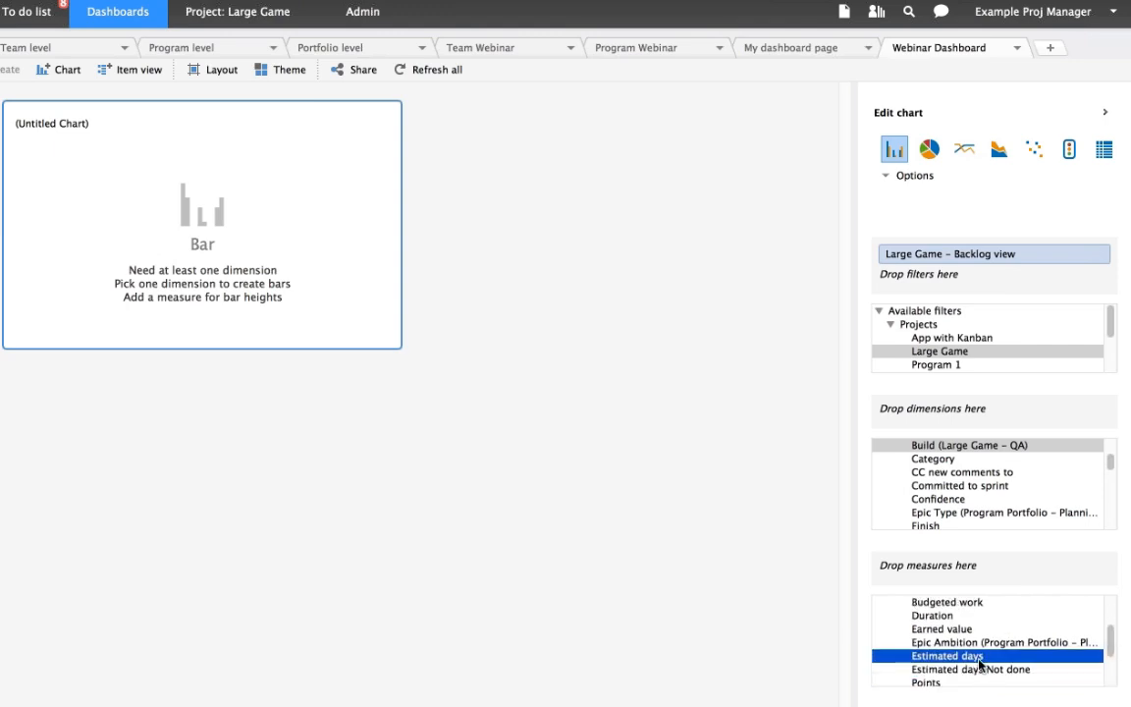
{"action": "left_click_drag", "start_coordinate": [981, 653], "coordinate": [972, 580]}
{"action": "mouse_move", "coordinate": [188, 226]}
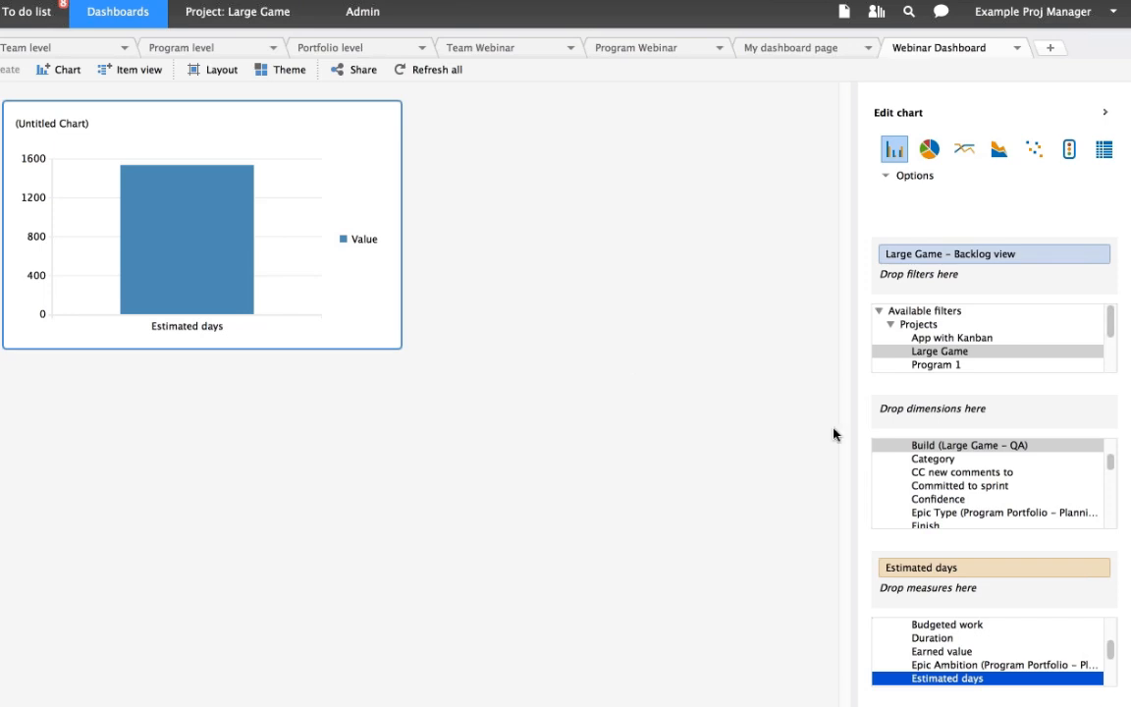
{"action": "left_click_drag", "start_coordinate": [1109, 465], "coordinate": [1029, 503]}
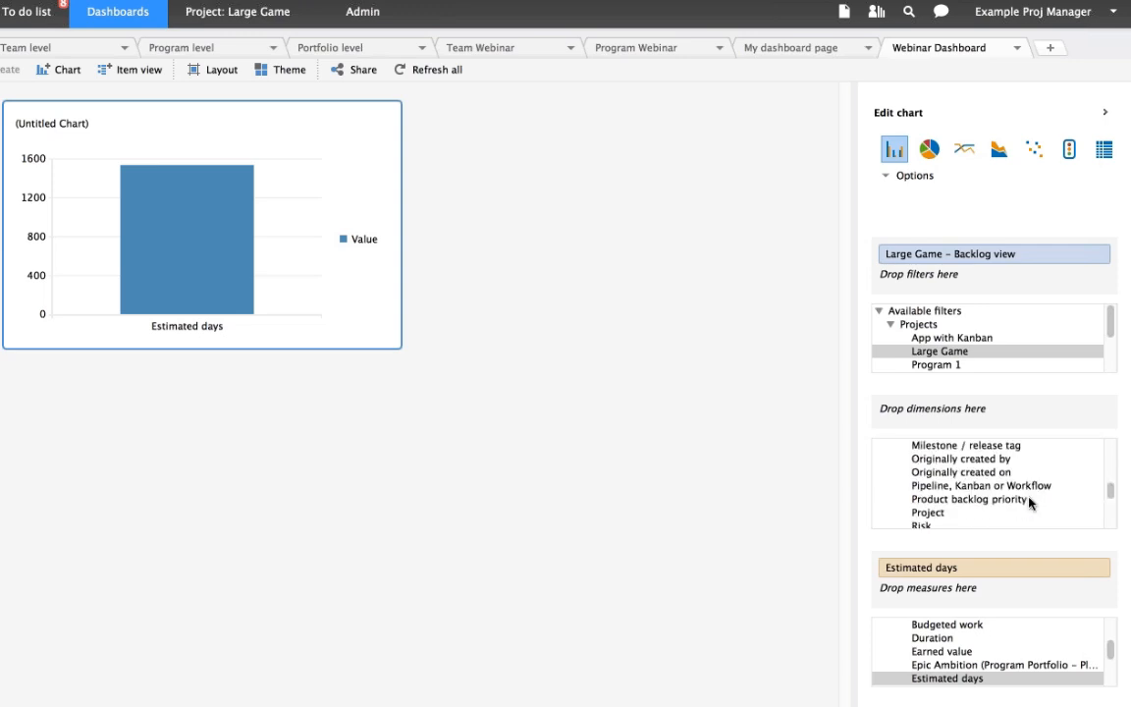
{"action": "left_click", "coordinate": [1026, 502]}
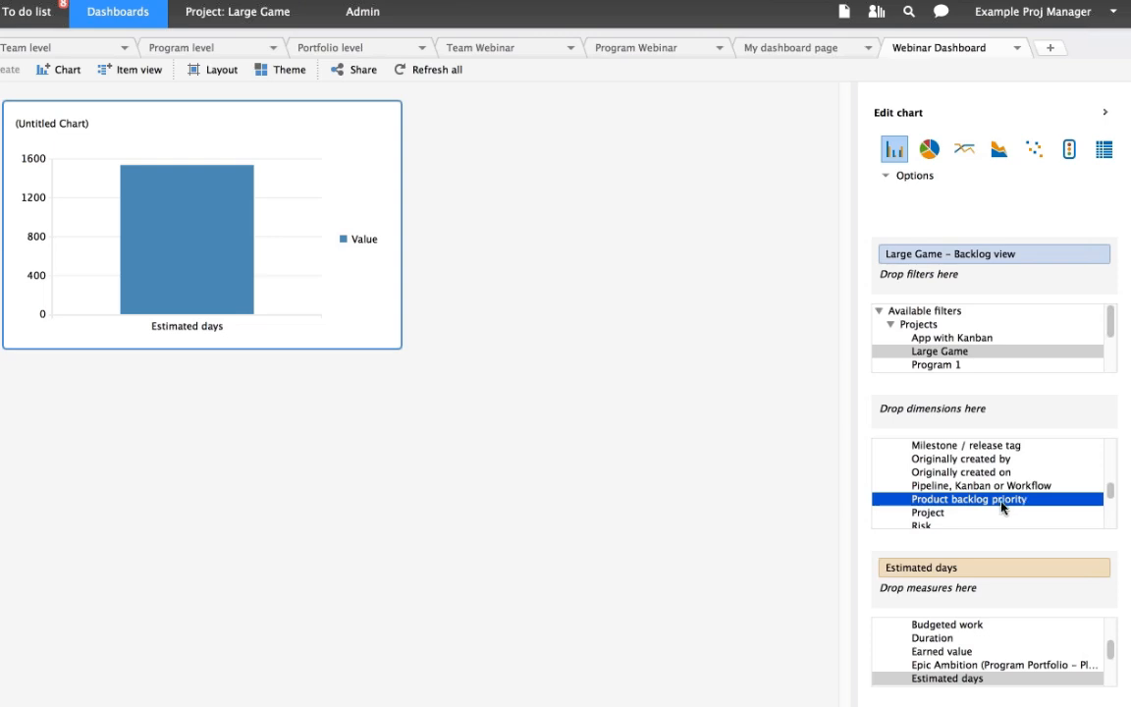
{"action": "left_click_drag", "start_coordinate": [1002, 505], "coordinate": [987, 422]}
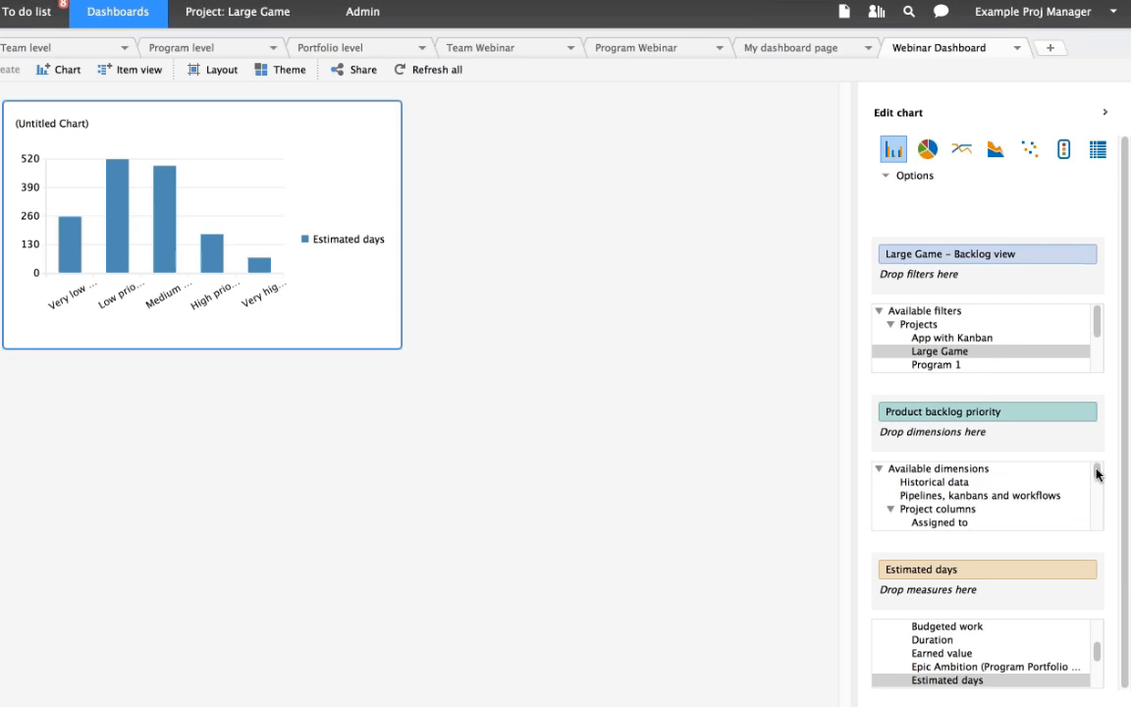
- Look through the remaining available dimensions and inspect the estimated days shown for each priority bar
{"action": "left_click_drag", "start_coordinate": [1096, 474], "coordinate": [1095, 518]}
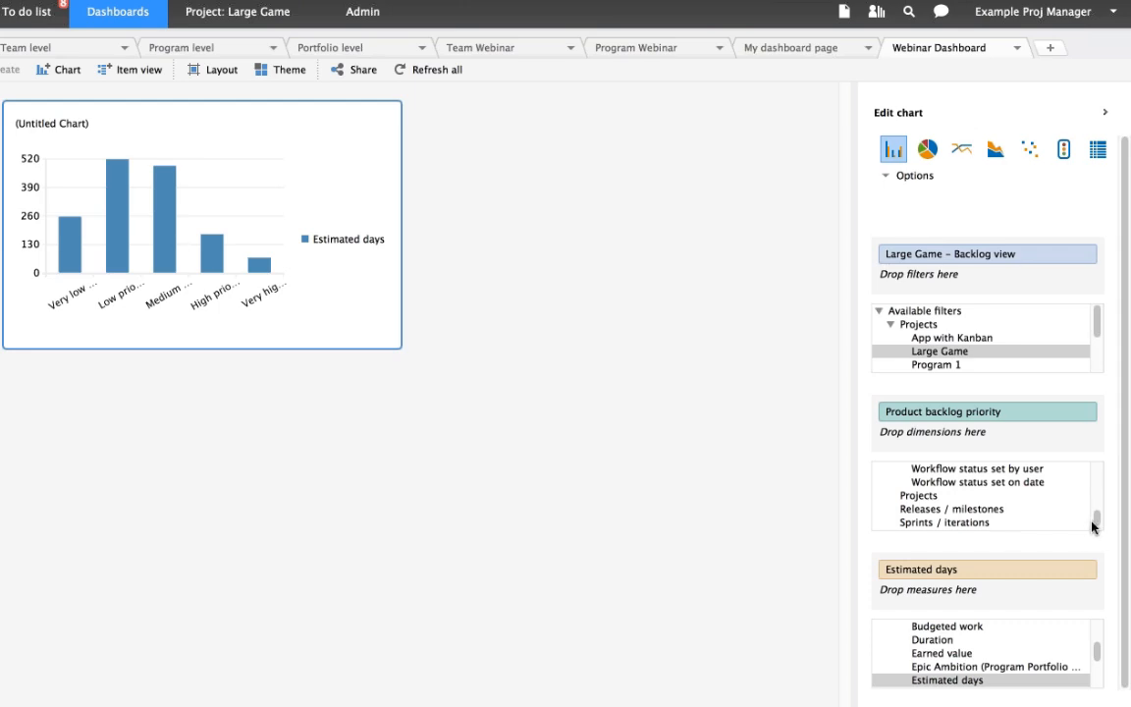
{"action": "scroll", "coordinate": [987, 476], "scroll_direction": "down", "scroll_amount": 1}
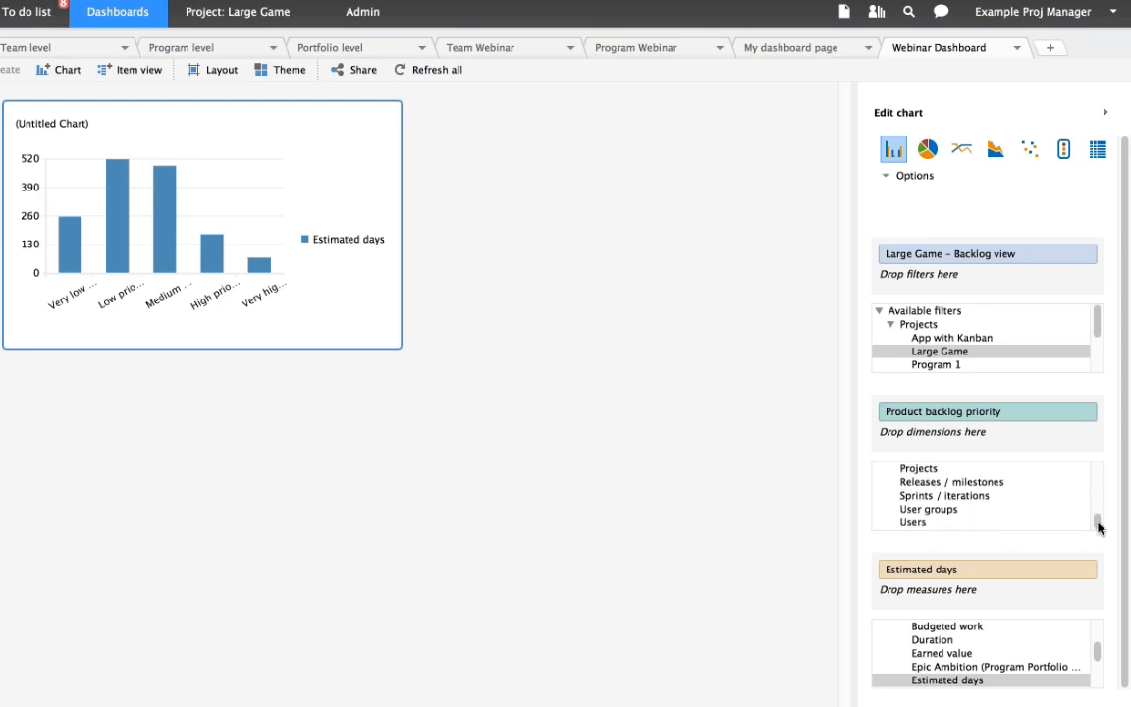
{"action": "left_click_drag", "start_coordinate": [1096, 522], "coordinate": [1100, 488]}
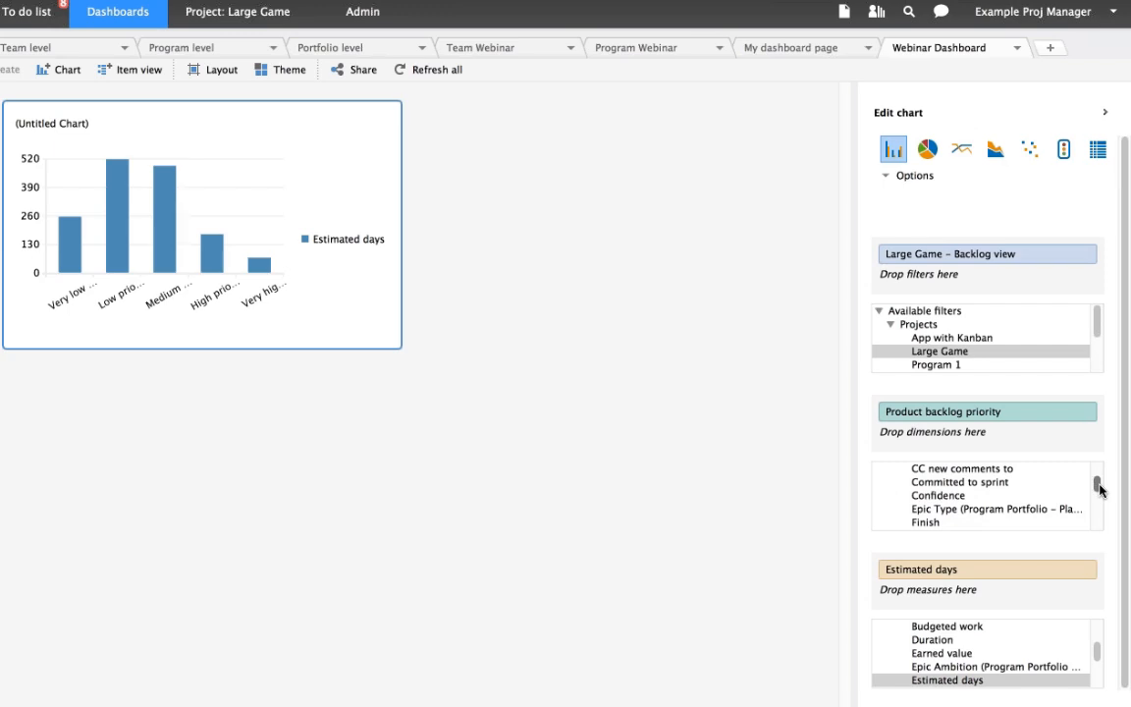
{"action": "left_click_drag", "start_coordinate": [1099, 489], "coordinate": [1100, 481]}
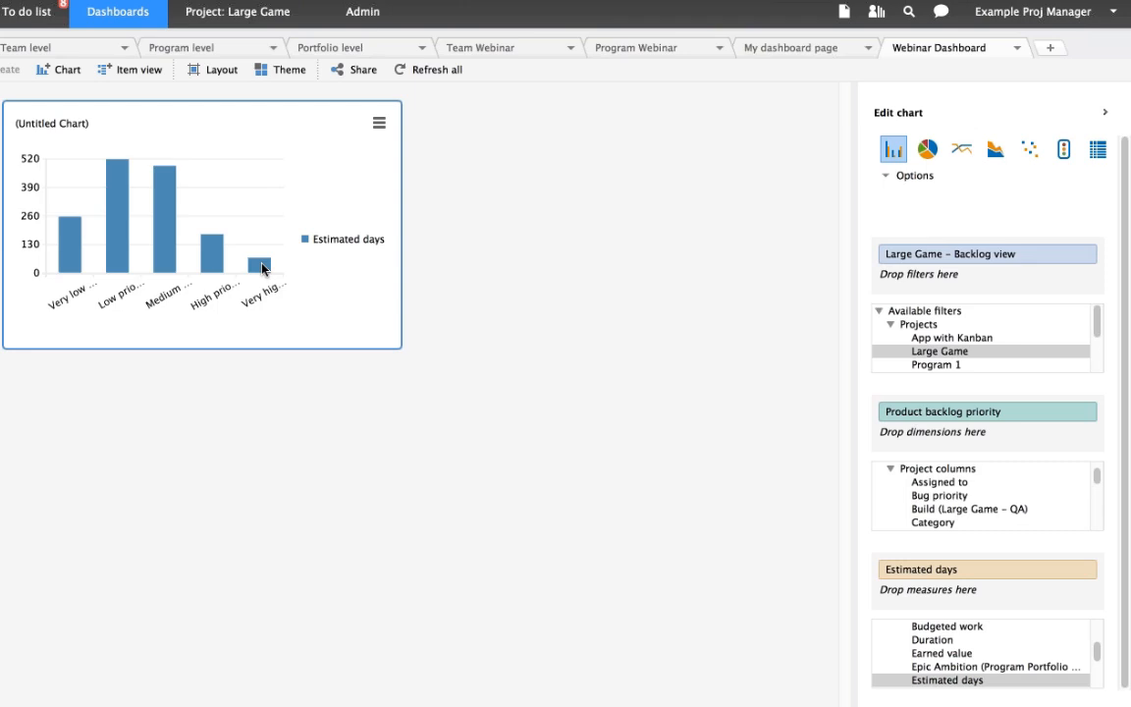
{"action": "mouse_move", "coordinate": [250, 267]}
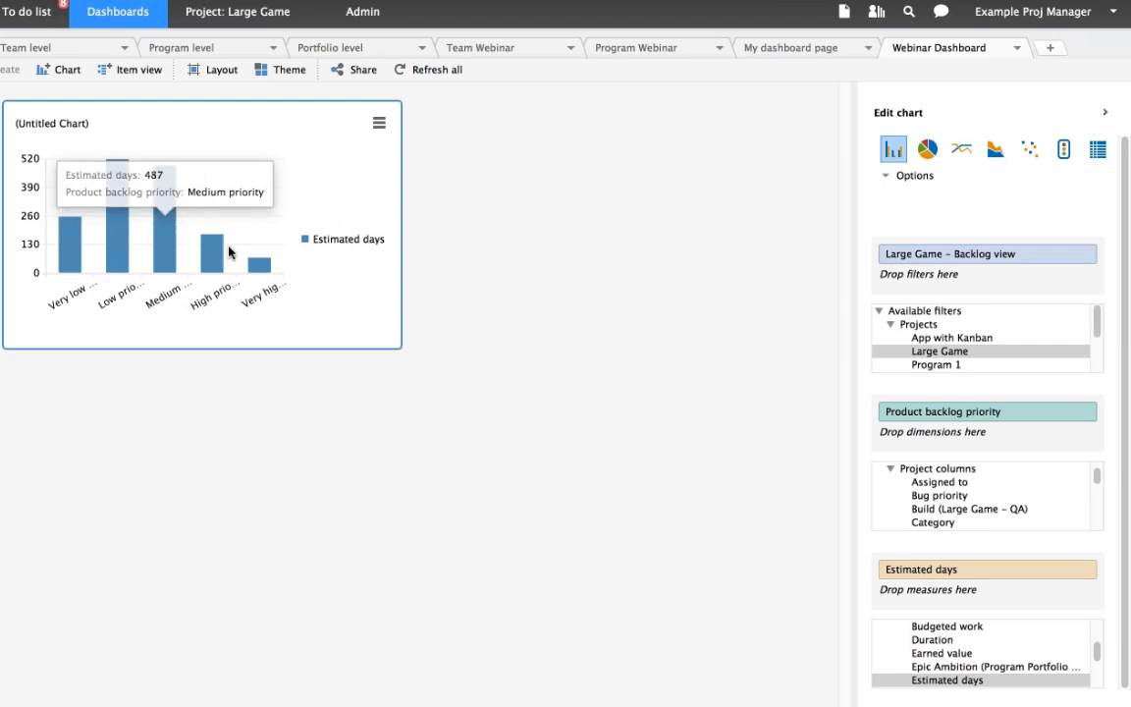
- Rename the untitled chart as Large Game Product Backlog by Priority and save the title
{"action": "left_click", "coordinate": [283, 126]}
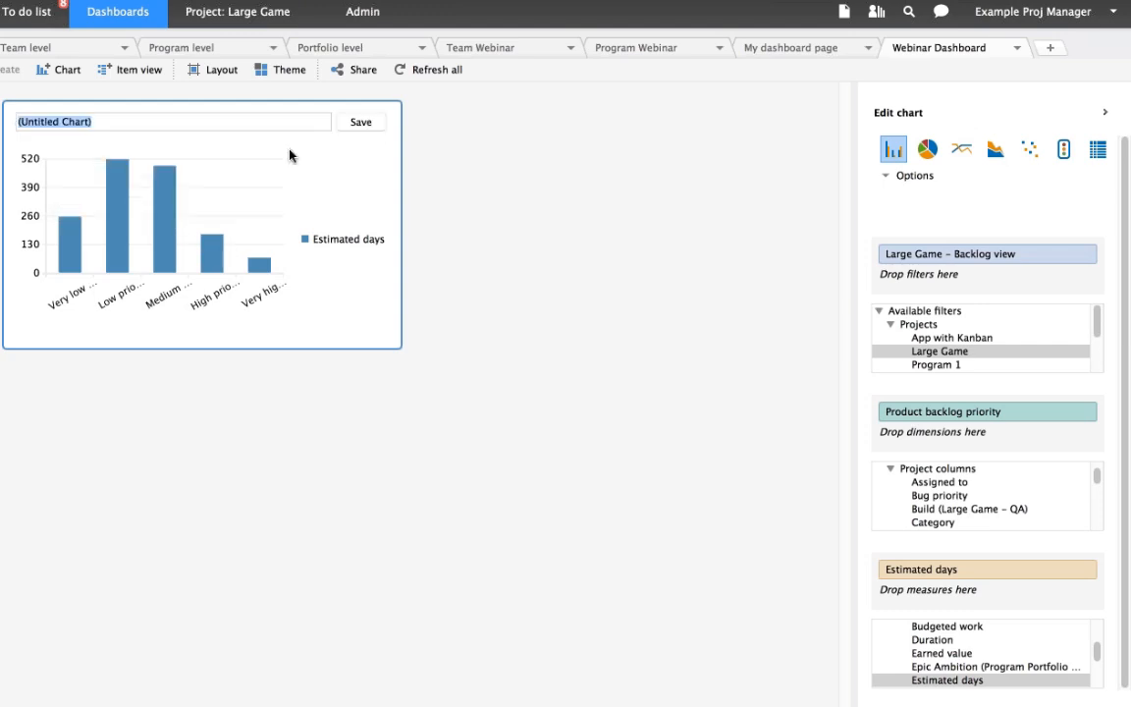
{"action": "type", "text": "Produc"}
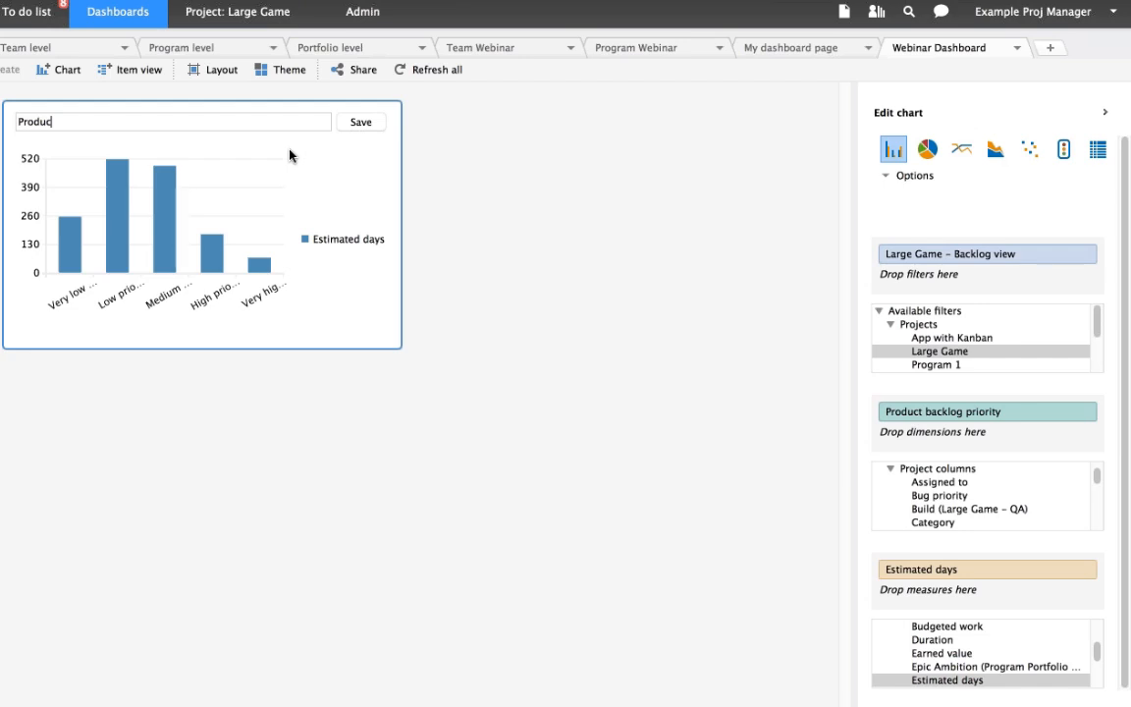
{"action": "key", "text": "BackSpace"}
{"action": "key", "text": "BackSpace"}
{"action": "key", "text": "BackSpace"}
{"action": "key", "text": "BackSpace"}
{"action": "key", "text": "BackSpace"}
{"action": "key", "text": "BackSpace"}
{"action": "type", "text": "Large Game Product Backlog b"}
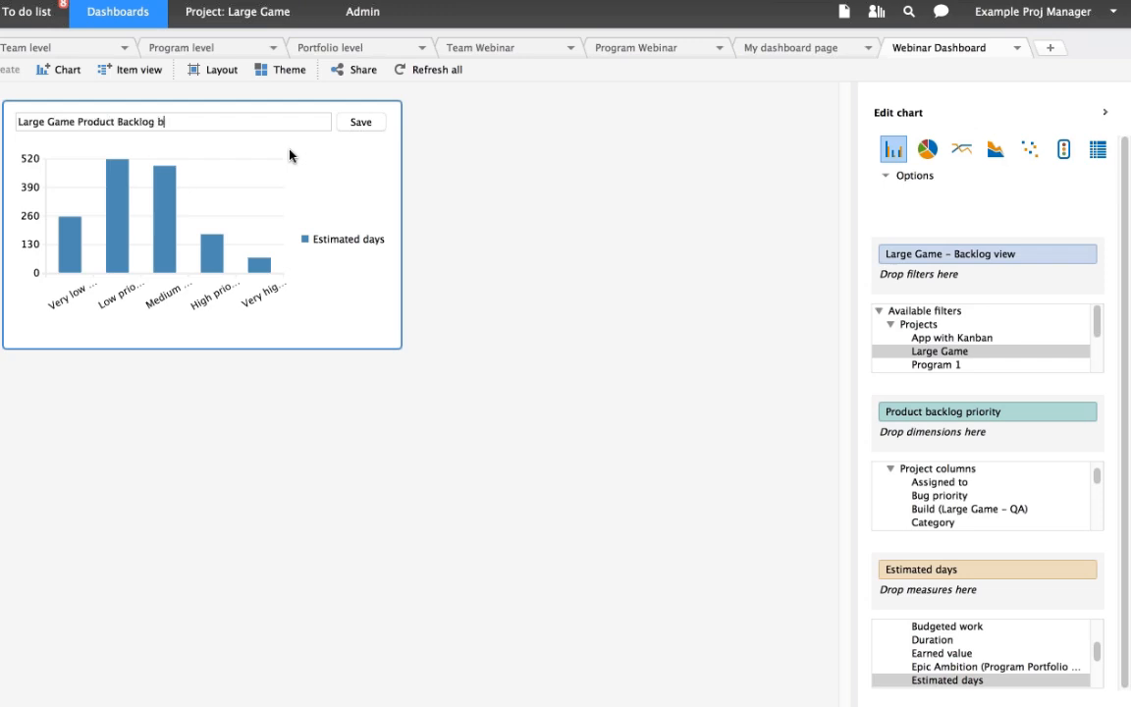
{"action": "type", "text": "y Priority"}
{"action": "left_click", "coordinate": [355, 127]}
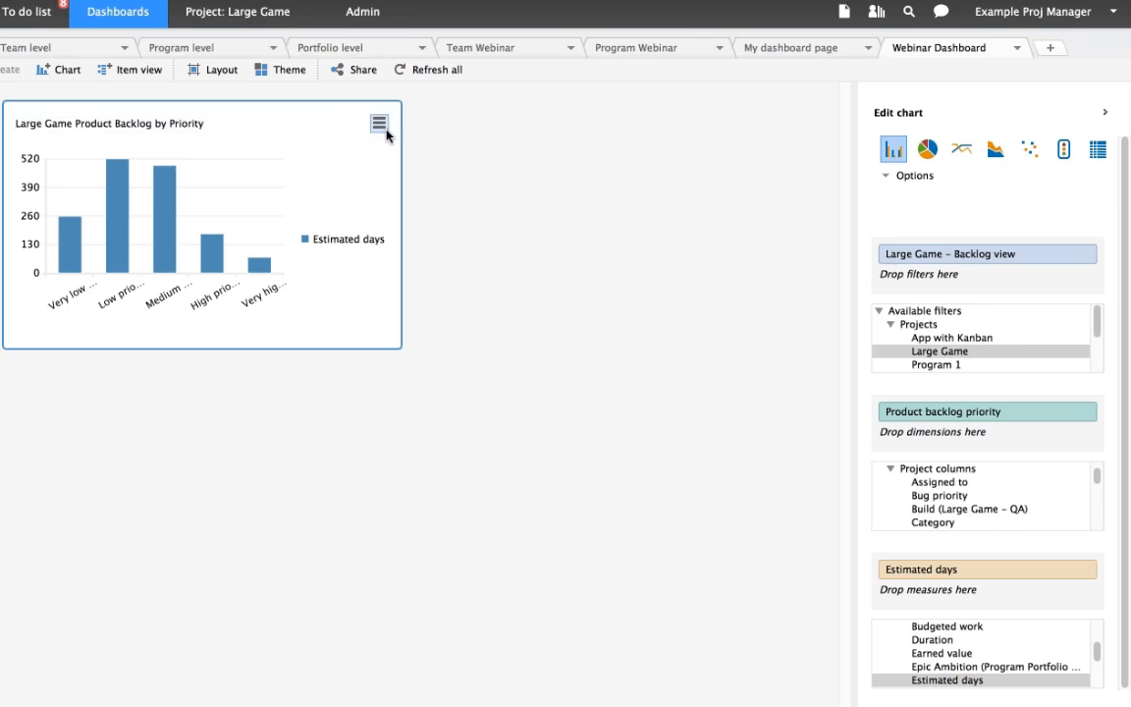
- Switch the Large Game Product Backlog by Priority chart to horizontal bars
{"action": "left_click", "coordinate": [379, 124]}
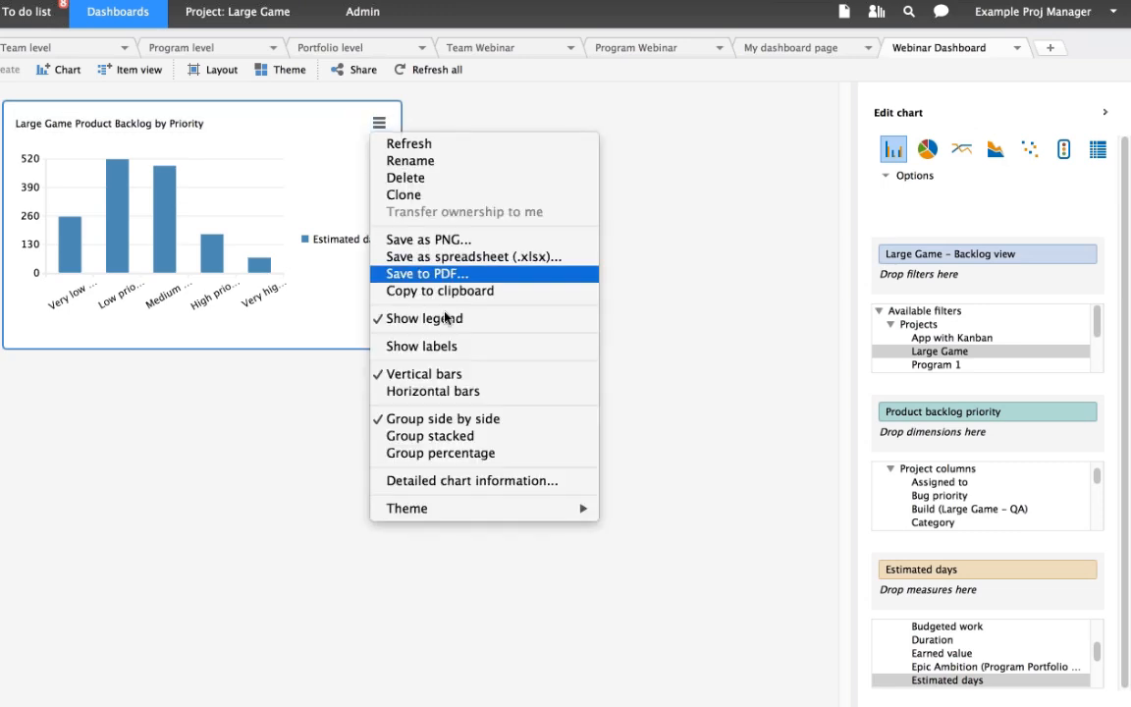
{"action": "left_click", "coordinate": [461, 391]}
- Try a bright blue colour theme on the backlog priority chart
{"action": "left_click", "coordinate": [379, 123]}
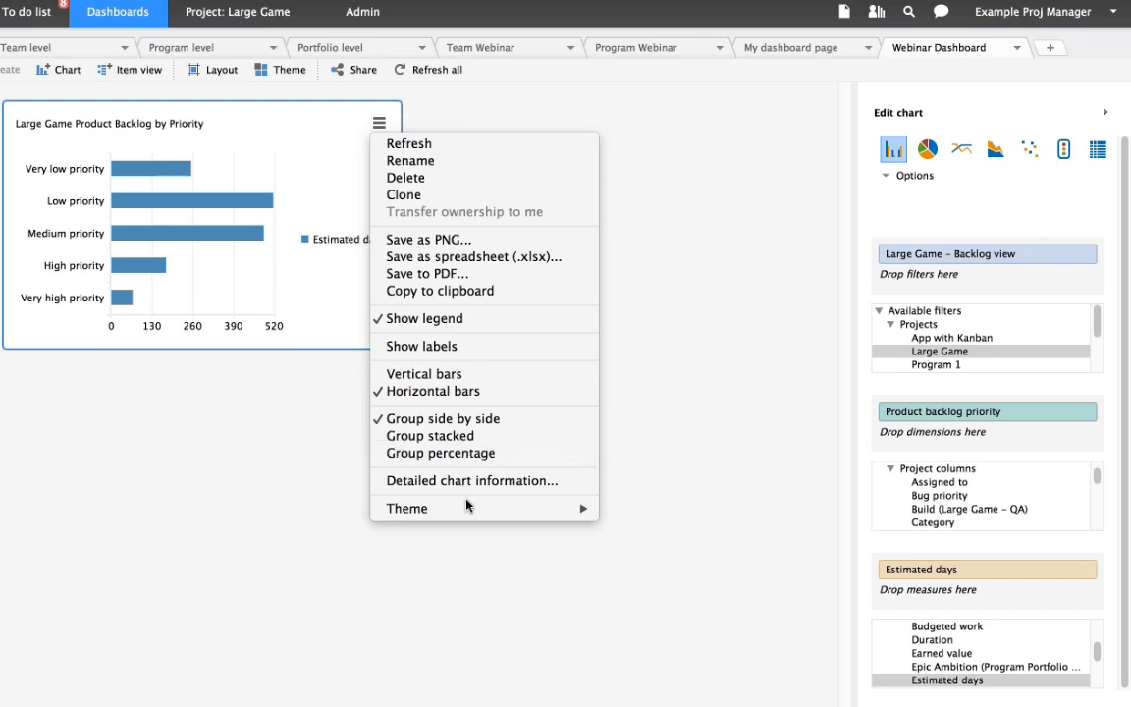
{"action": "mouse_move", "coordinate": [467, 507]}
{"action": "left_click", "coordinate": [674, 555]}
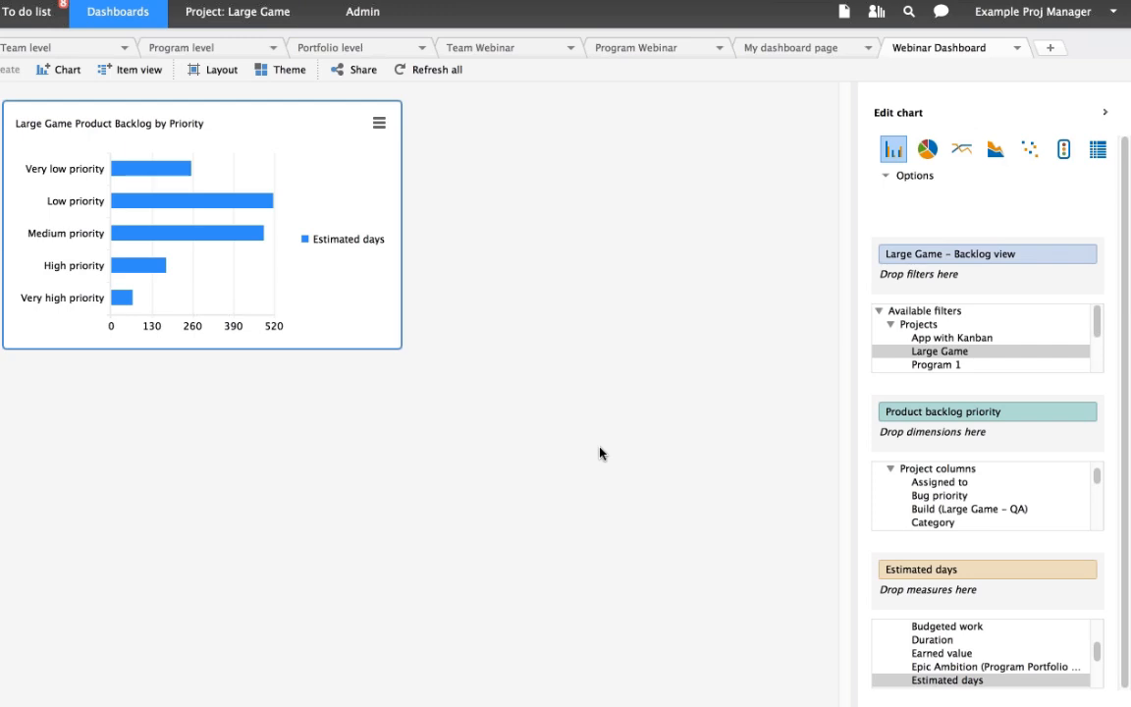
- Apply a red colour theme to the backlog priority chart and show labels on its bars
{"action": "left_click", "coordinate": [379, 122]}
{"action": "mouse_move", "coordinate": [491, 511]}
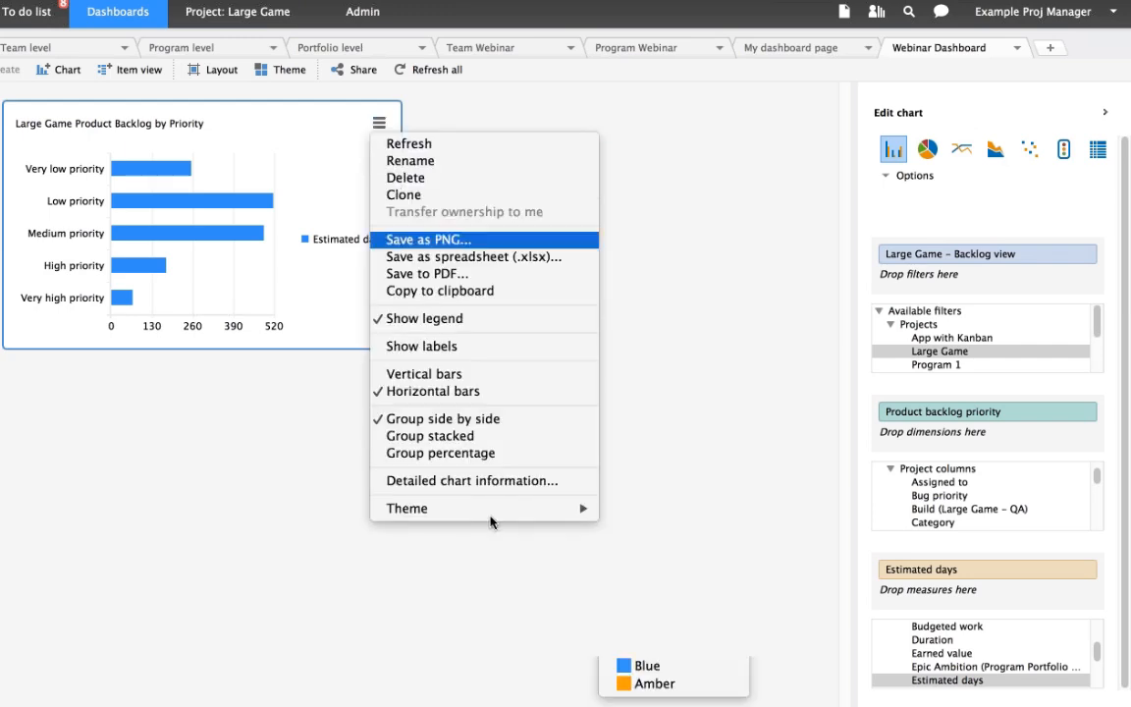
{"action": "left_click", "coordinate": [643, 580]}
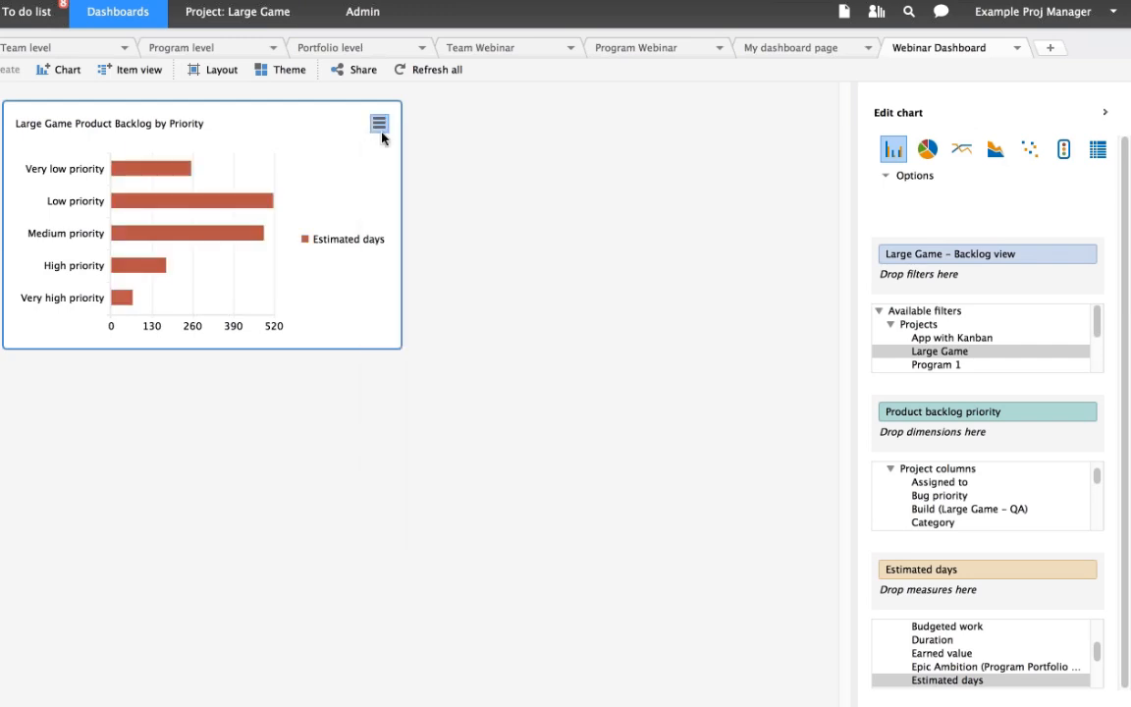
{"action": "left_click", "coordinate": [379, 124]}
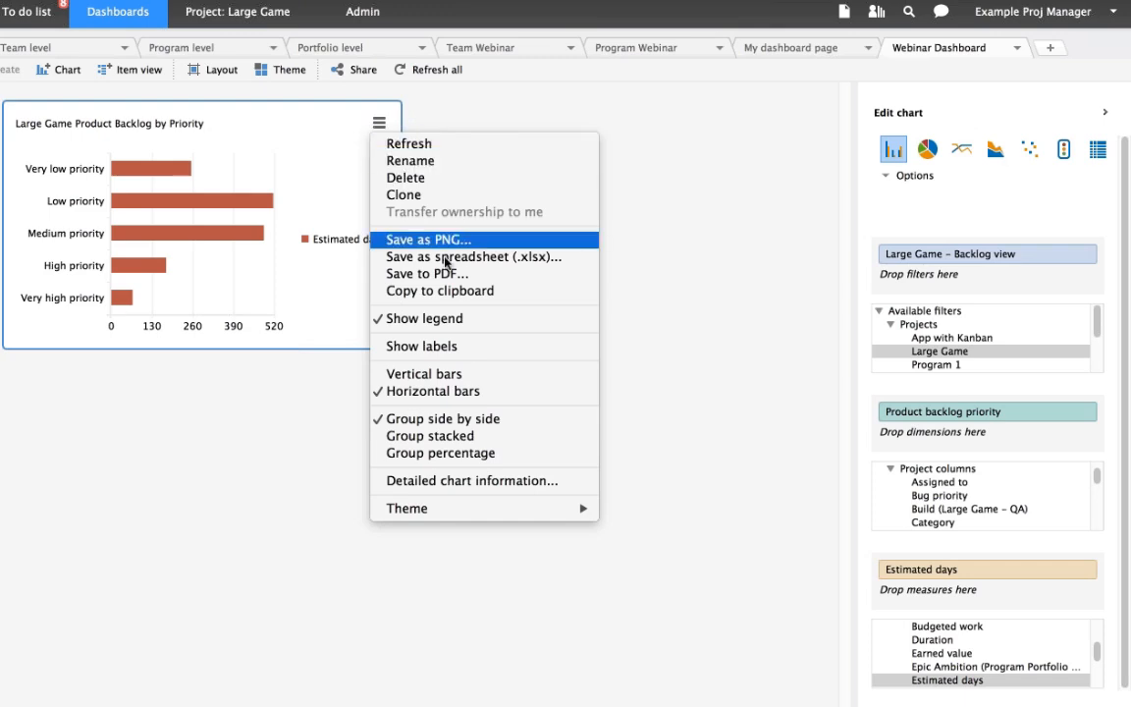
{"action": "left_click", "coordinate": [471, 357]}
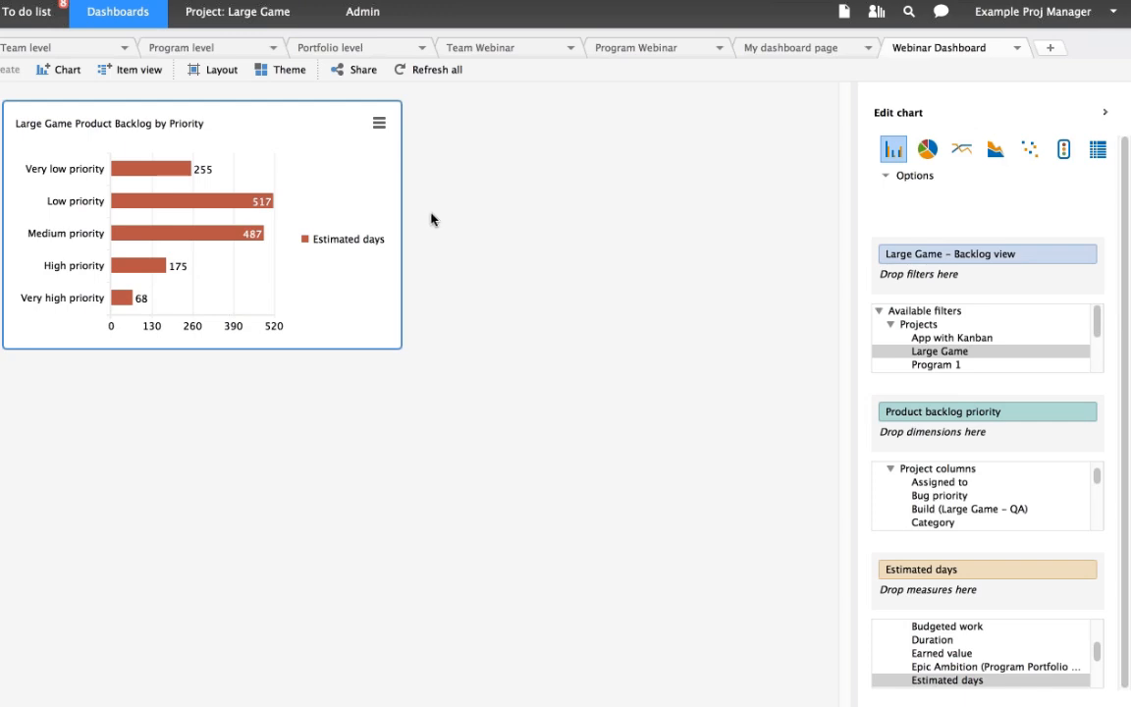
{"action": "left_click", "coordinate": [379, 123]}
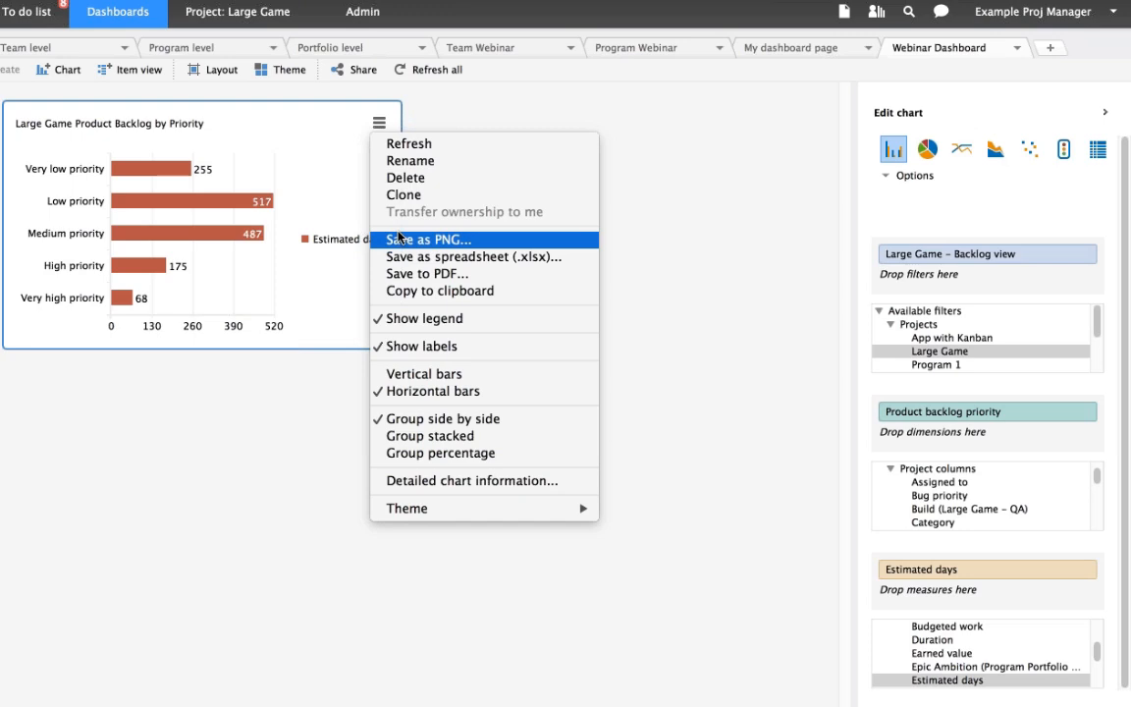
{"action": "left_click", "coordinate": [260, 116]}
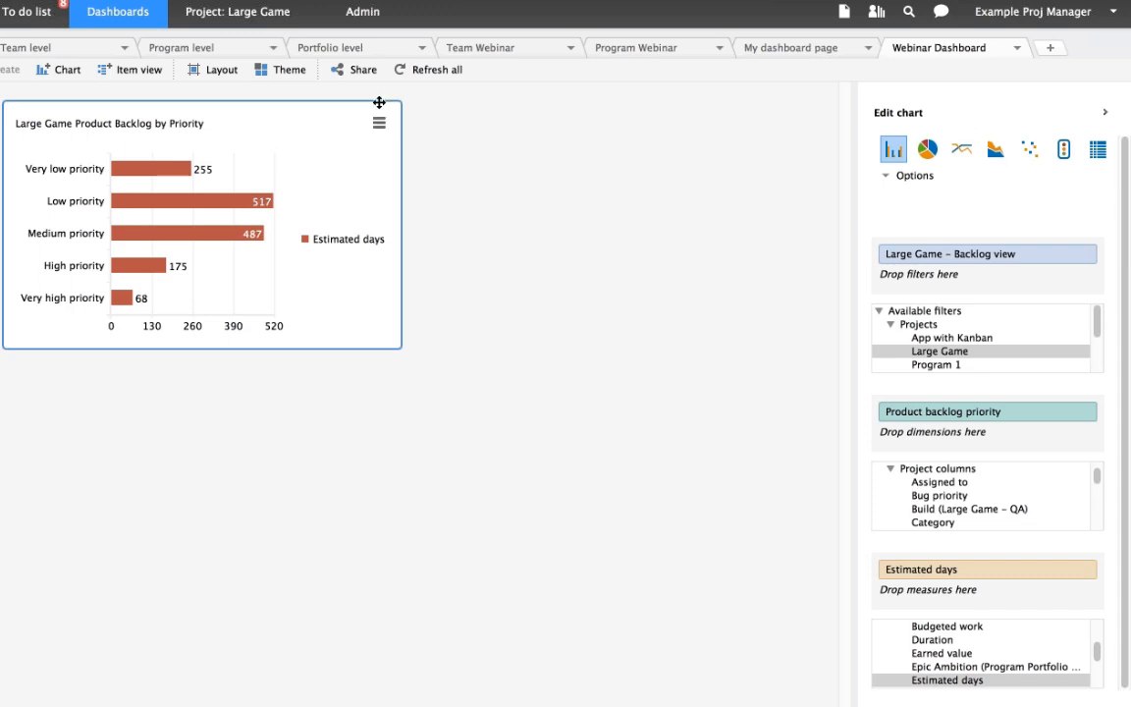
- Open the Large Game project's product backlog and select the Player Mechanics Team item under Features
{"action": "left_click", "coordinate": [276, 20]}
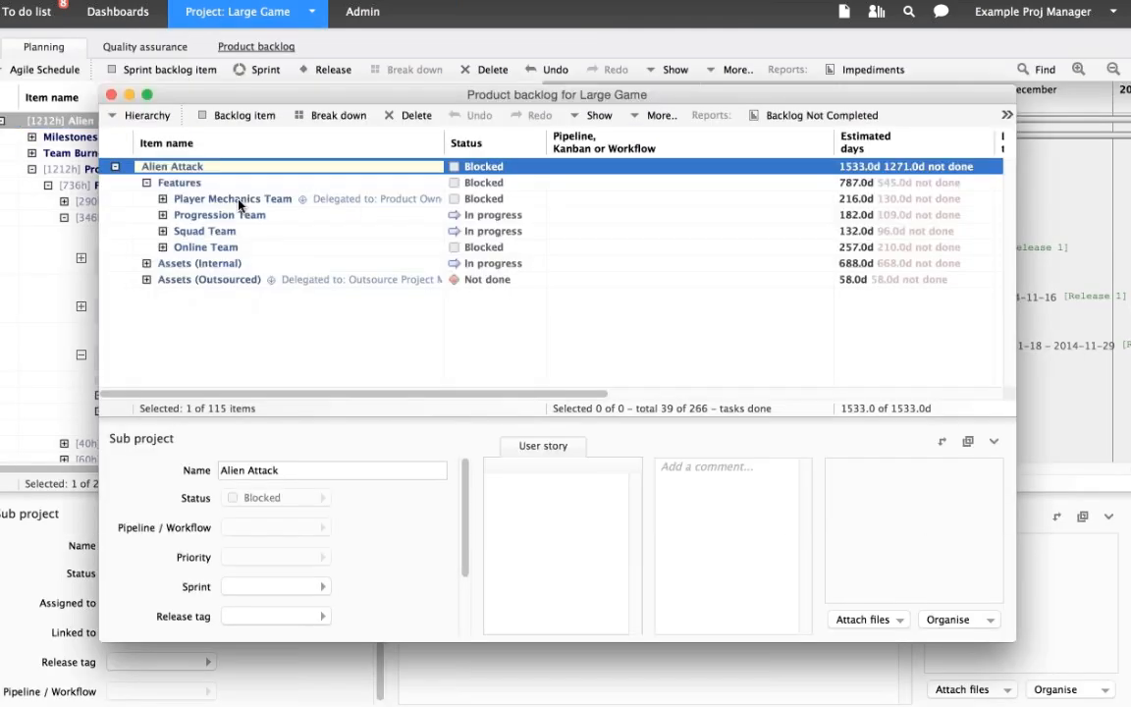
{"action": "left_click", "coordinate": [238, 200]}
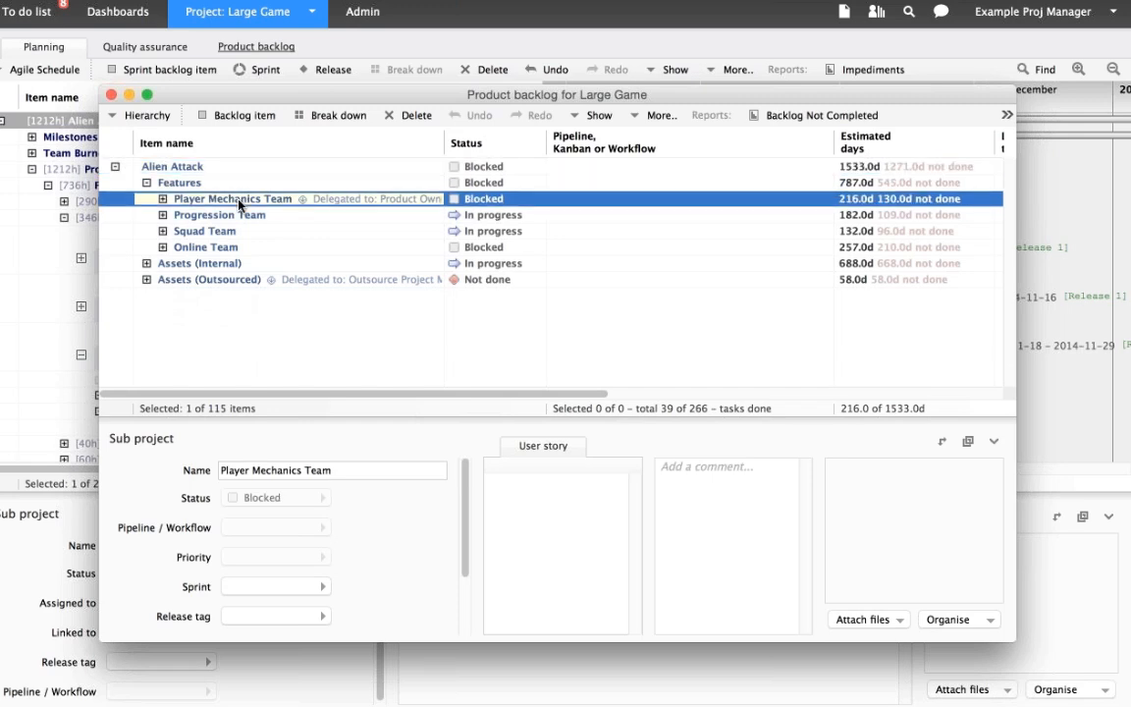
{"action": "right_click", "coordinate": [238, 204]}
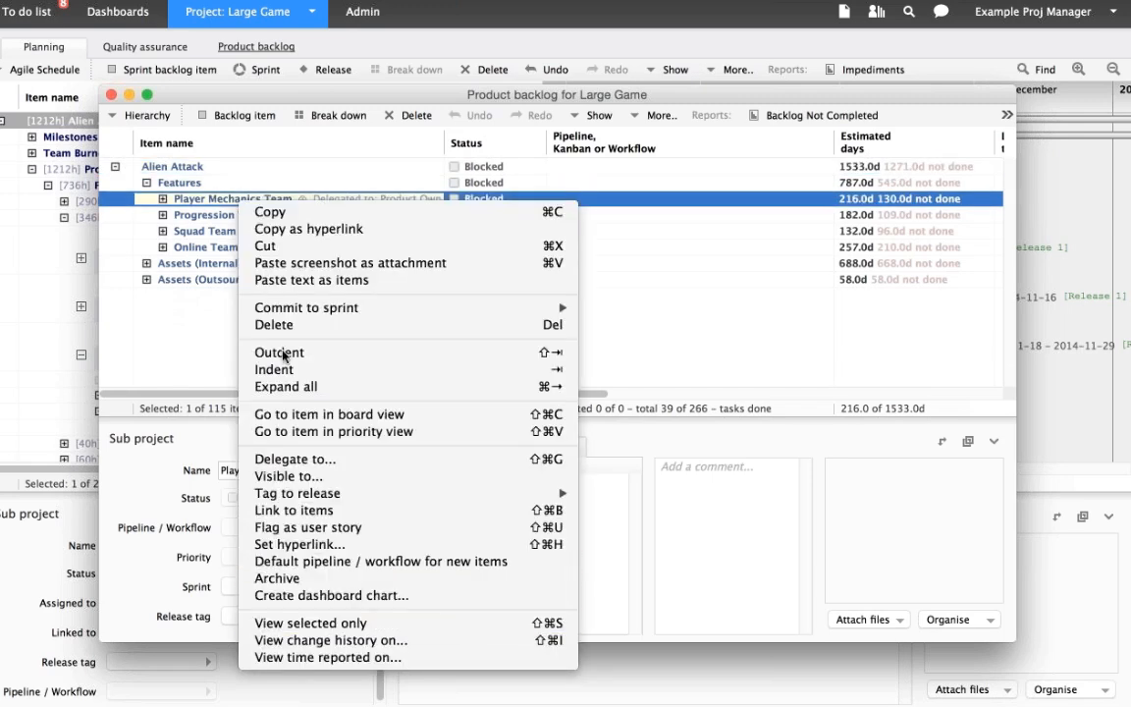
{"action": "left_click", "coordinate": [216, 200]}
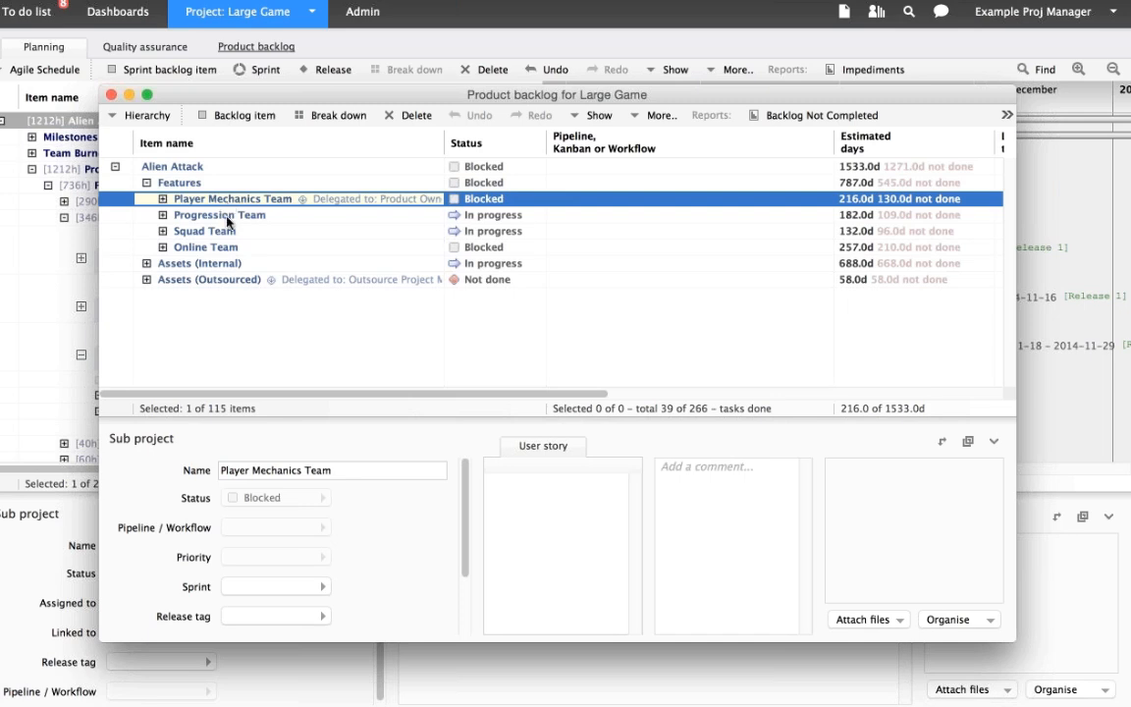
{"action": "left_click", "coordinate": [227, 216]}
{"action": "left_click", "coordinate": [231, 200]}
{"action": "right_click", "coordinate": [232, 204]}
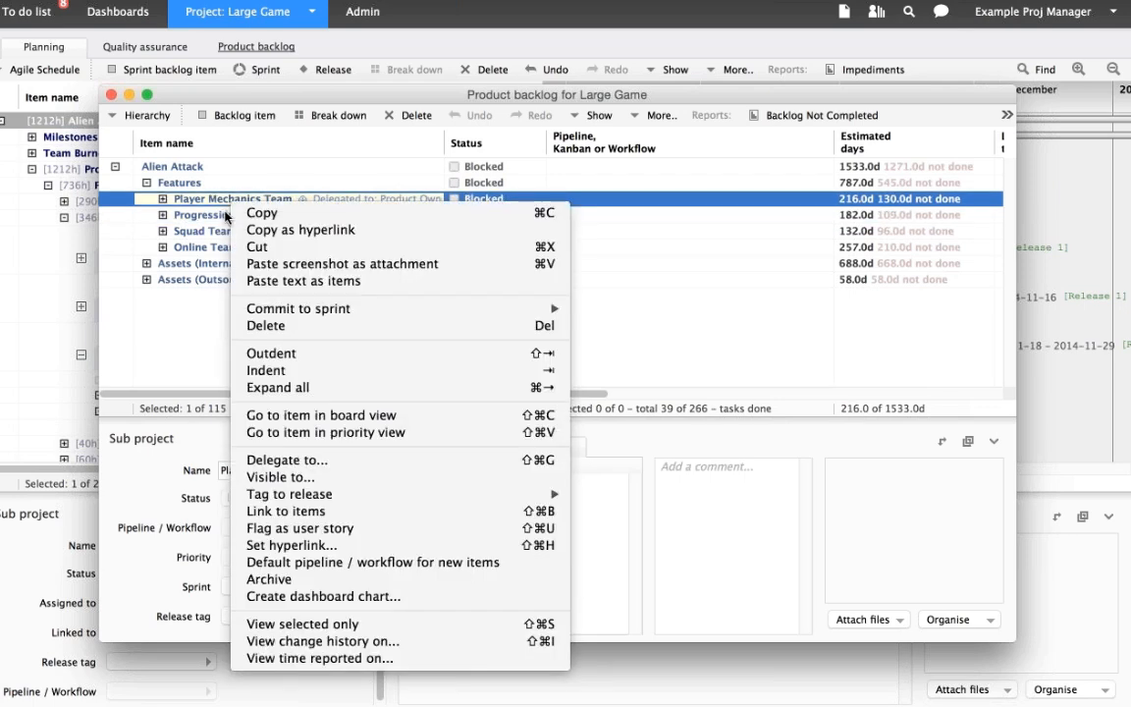
{"action": "key", "text": "Up"}
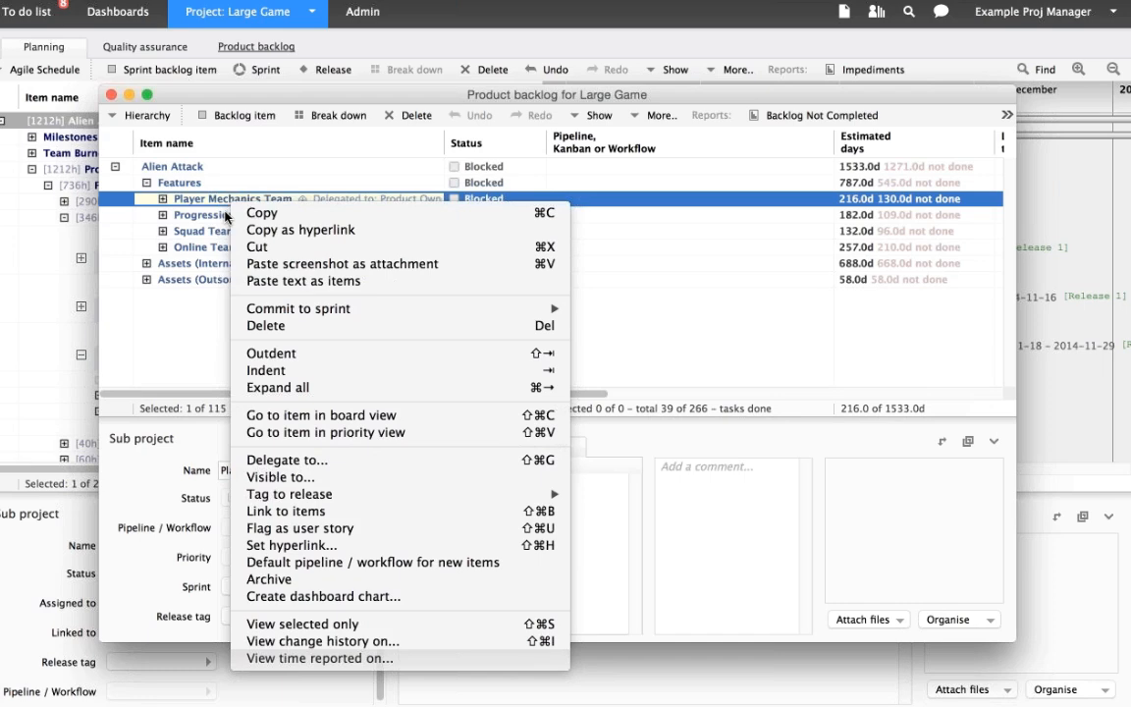
{"action": "key", "text": "Escape"}
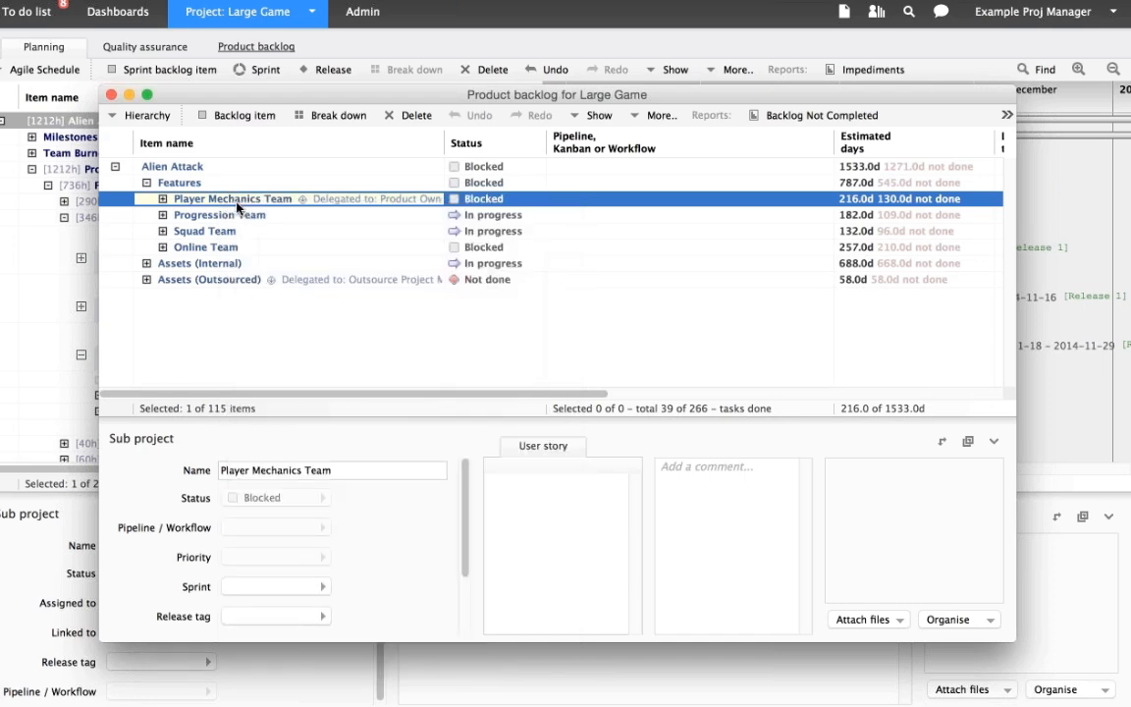
- Start a new dashboard chart from the Player Mechanics Team item and name it Player Mechanics Team Scope by Priority
{"action": "right_click", "coordinate": [237, 205]}
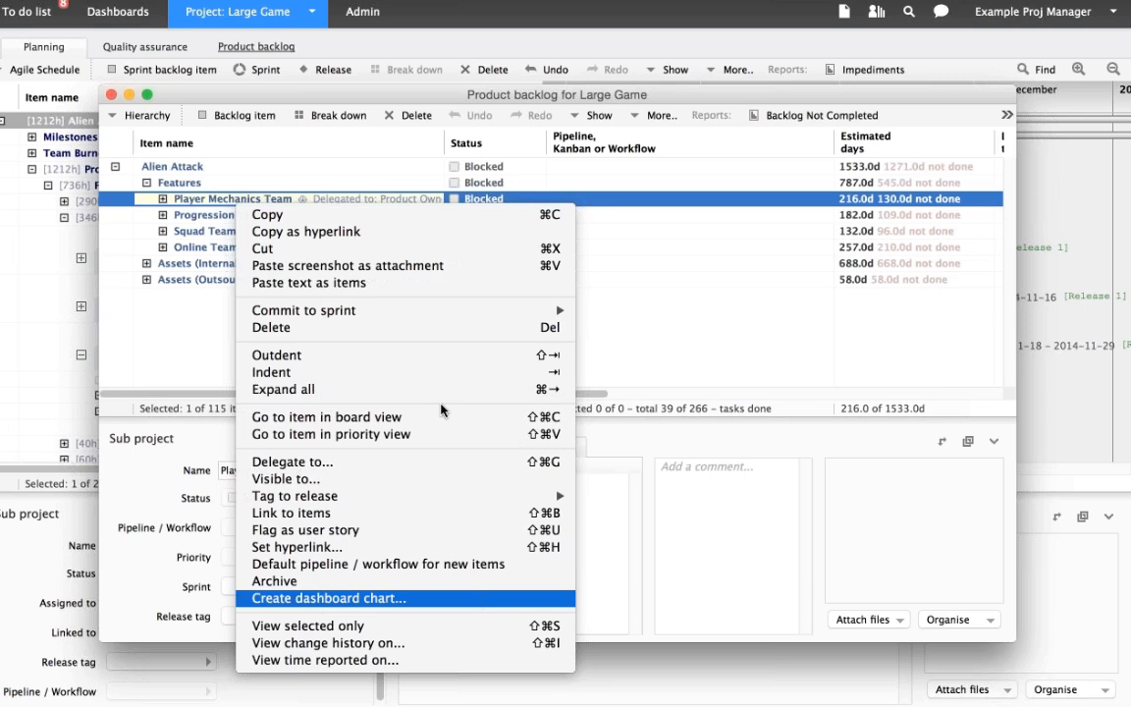
{"action": "key", "text": "Return"}
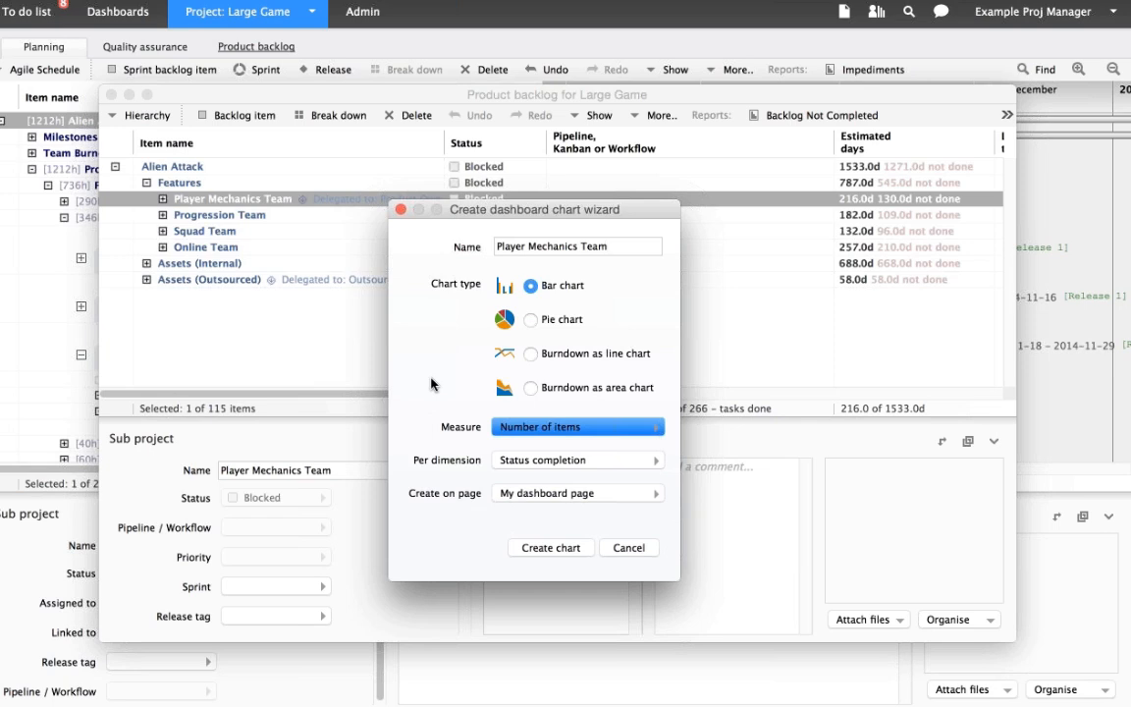
{"action": "type", "text": "W"}
{"action": "key", "text": "BackSpace"}
{"action": "type", "text": "Scope by P"}
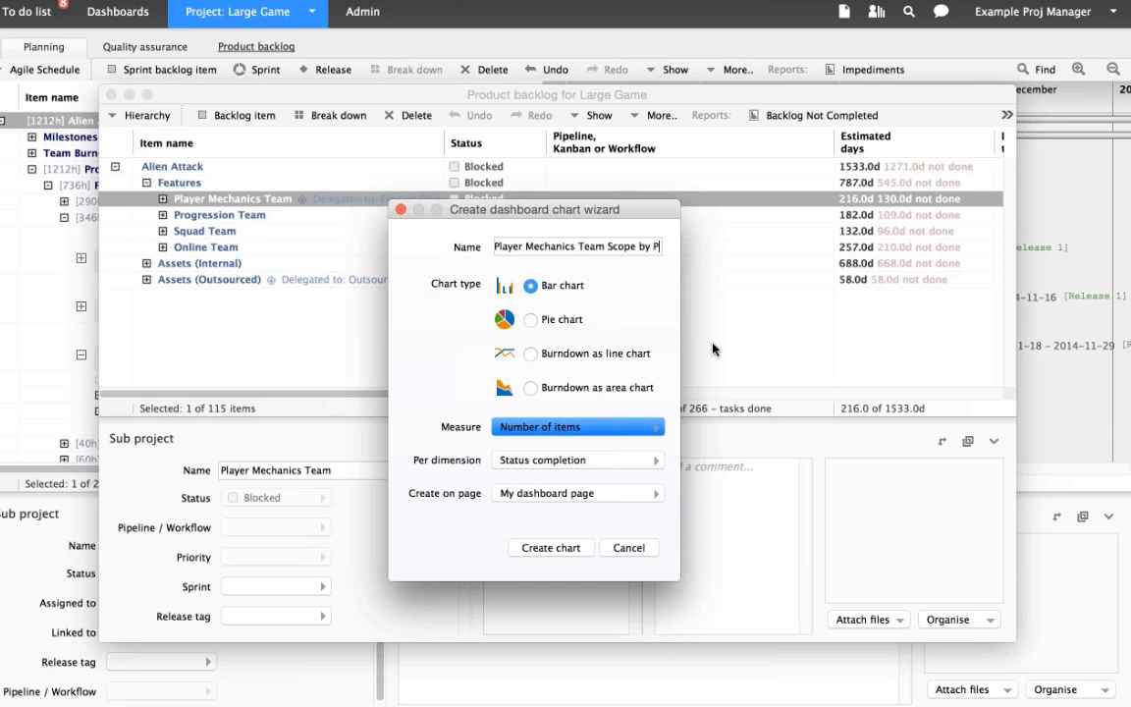
{"action": "type", "text": "riority"}
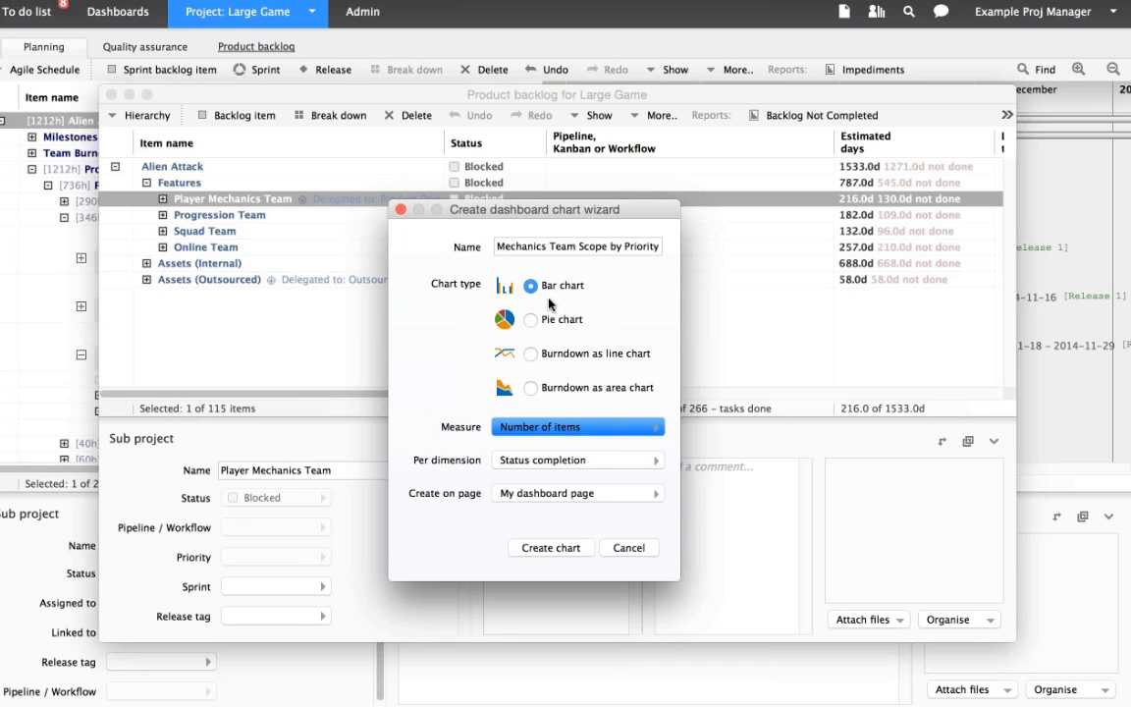
- Set the new chart's measure to Estimated days and its dimension to Product backlog priority
{"action": "left_click", "coordinate": [609, 426]}
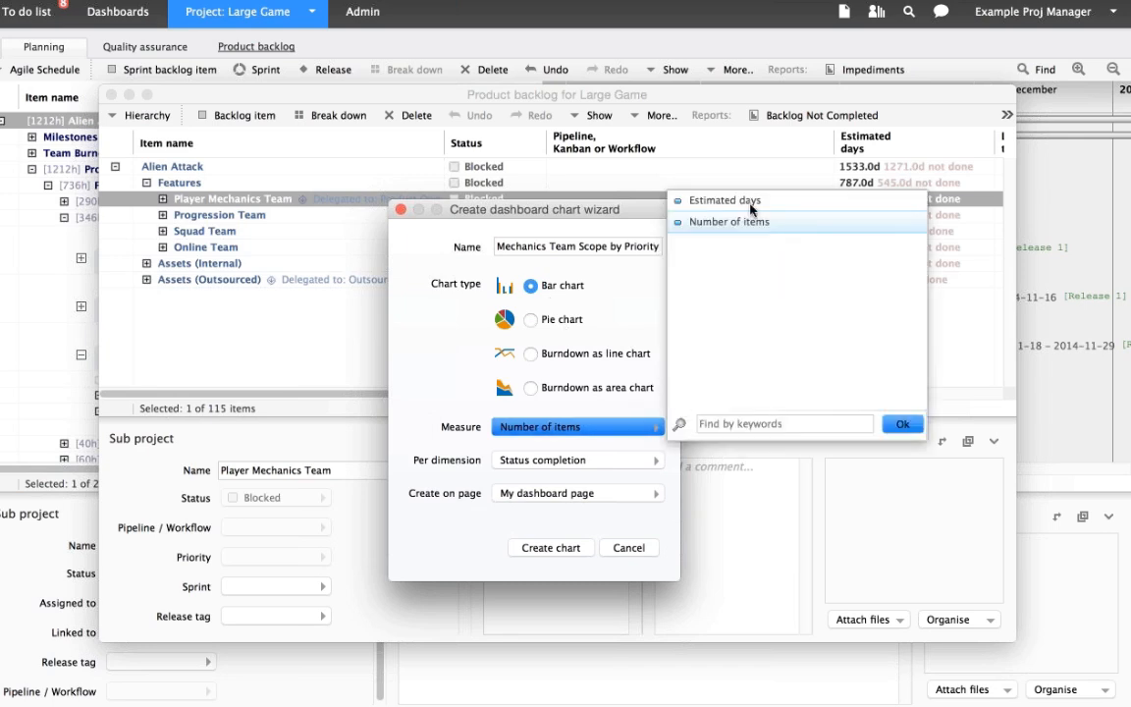
{"action": "left_click", "coordinate": [751, 204]}
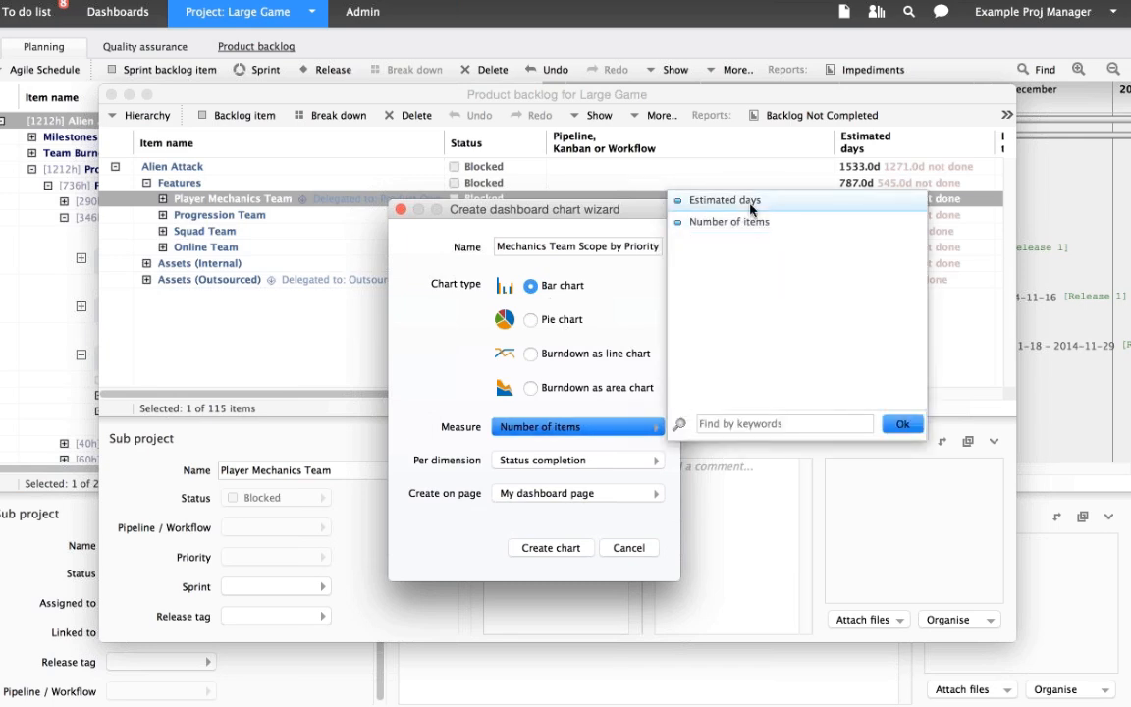
{"action": "left_click", "coordinate": [751, 204]}
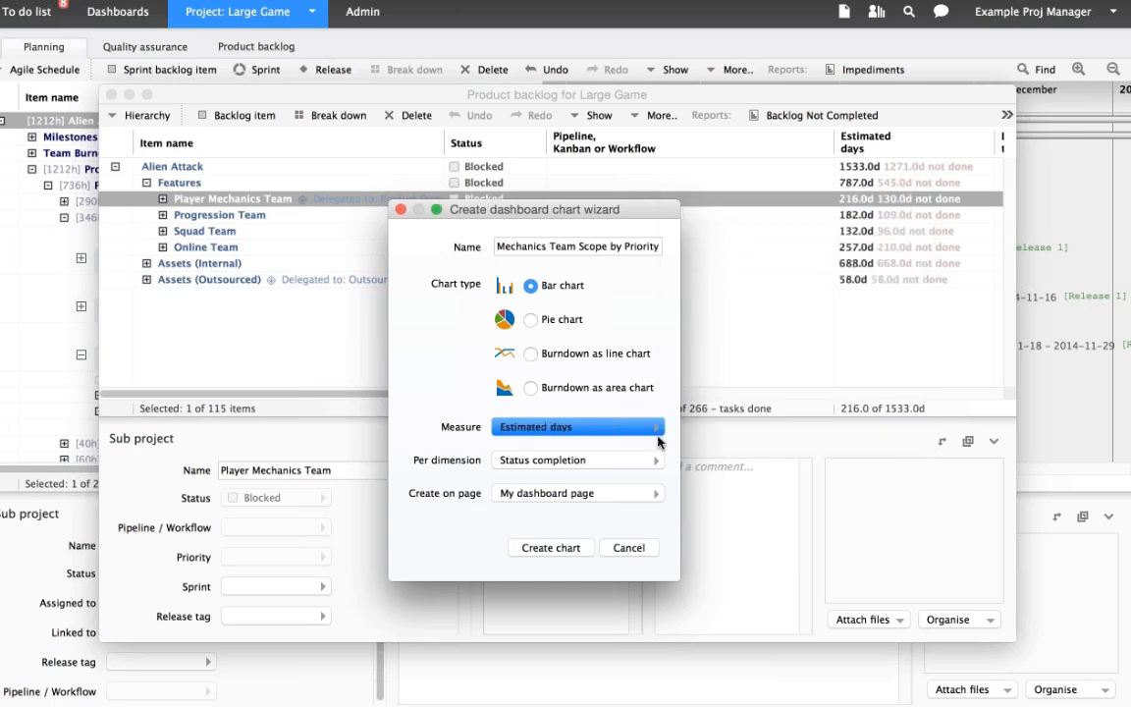
{"action": "left_click", "coordinate": [658, 463]}
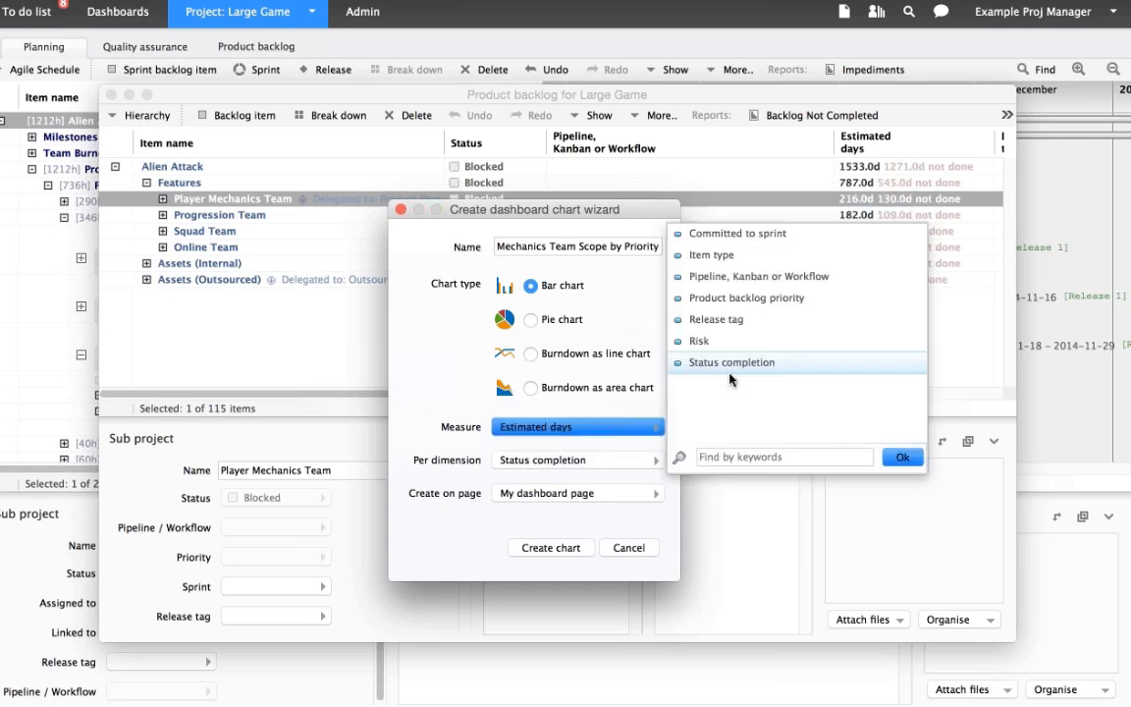
{"action": "left_click", "coordinate": [757, 300]}
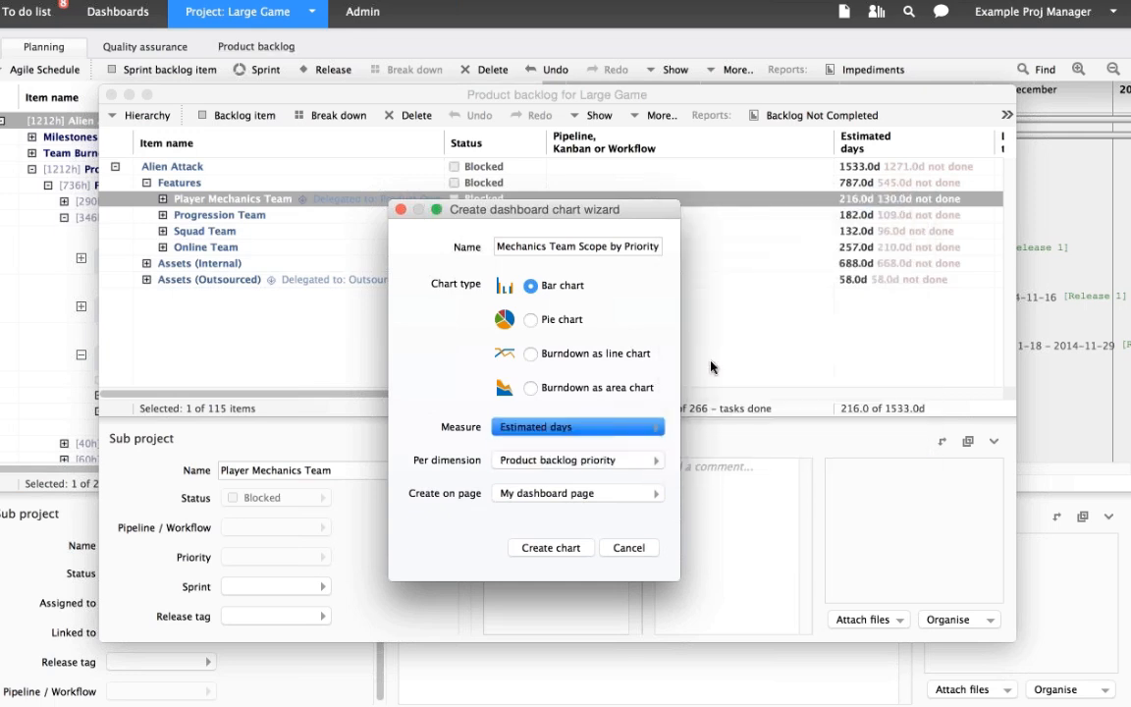
- Assign the chart to the Webinar Dashboard page and create it
{"action": "left_click", "coordinate": [574, 492]}
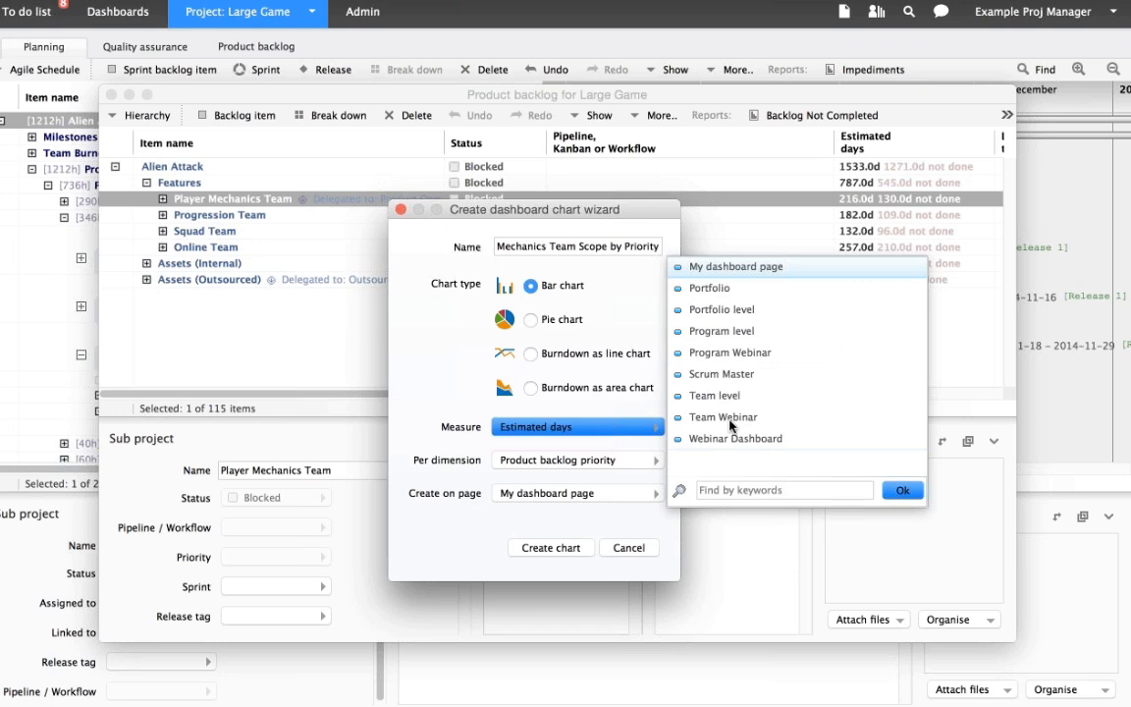
{"action": "left_click", "coordinate": [735, 438]}
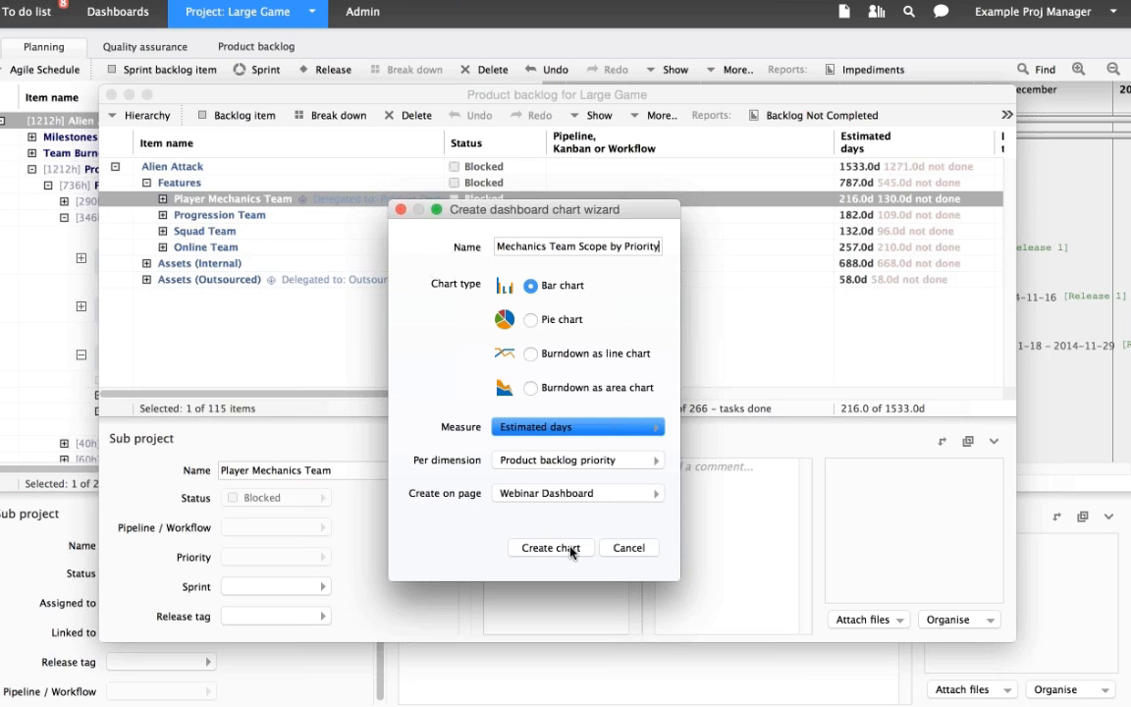
{"action": "left_click", "coordinate": [552, 547]}
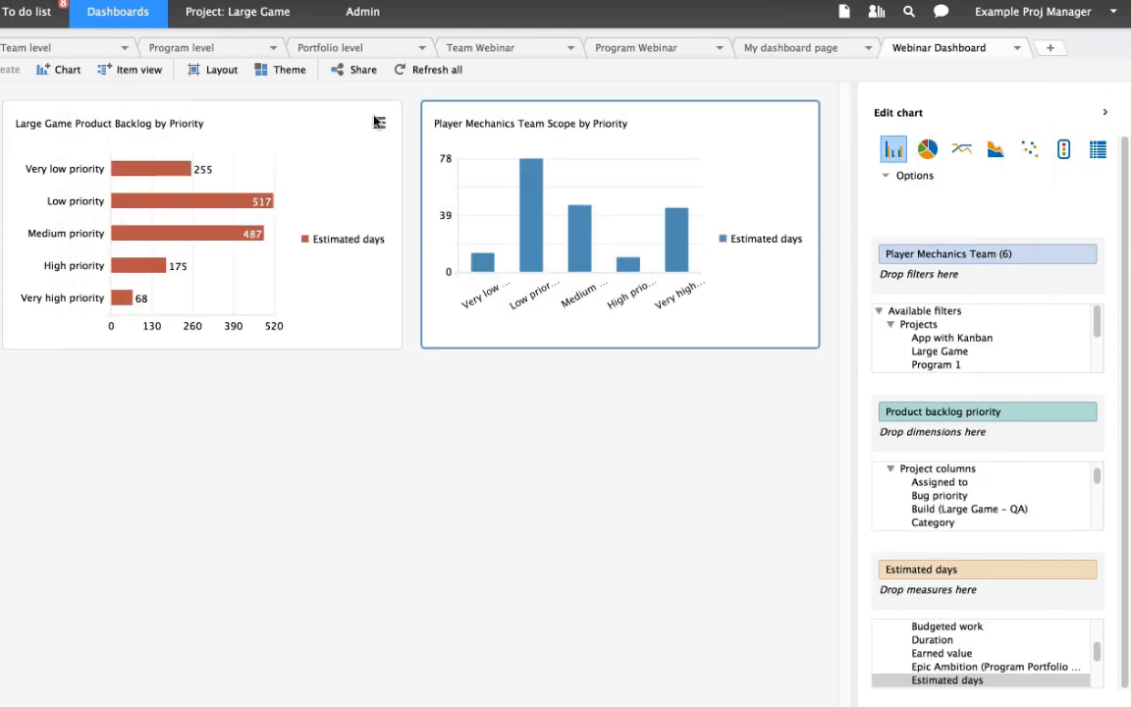
- Switch the Large Game Product Backlog by Priority chart to vertical bars
{"action": "left_click", "coordinate": [379, 123]}
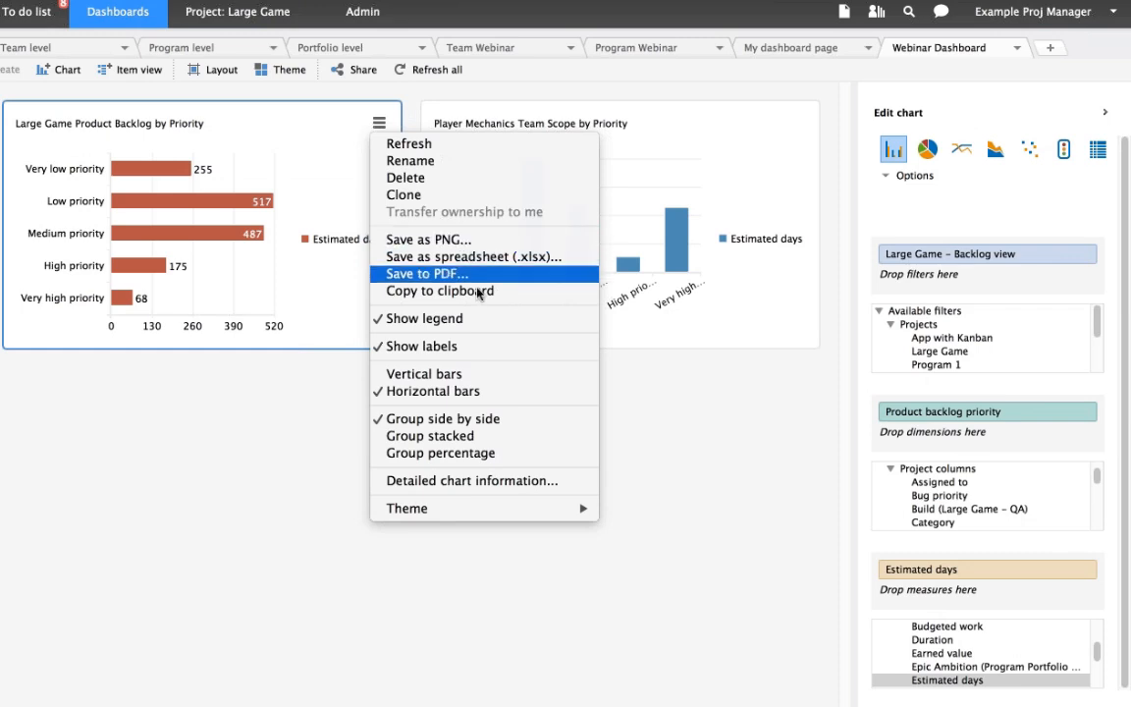
{"action": "left_click", "coordinate": [486, 376]}
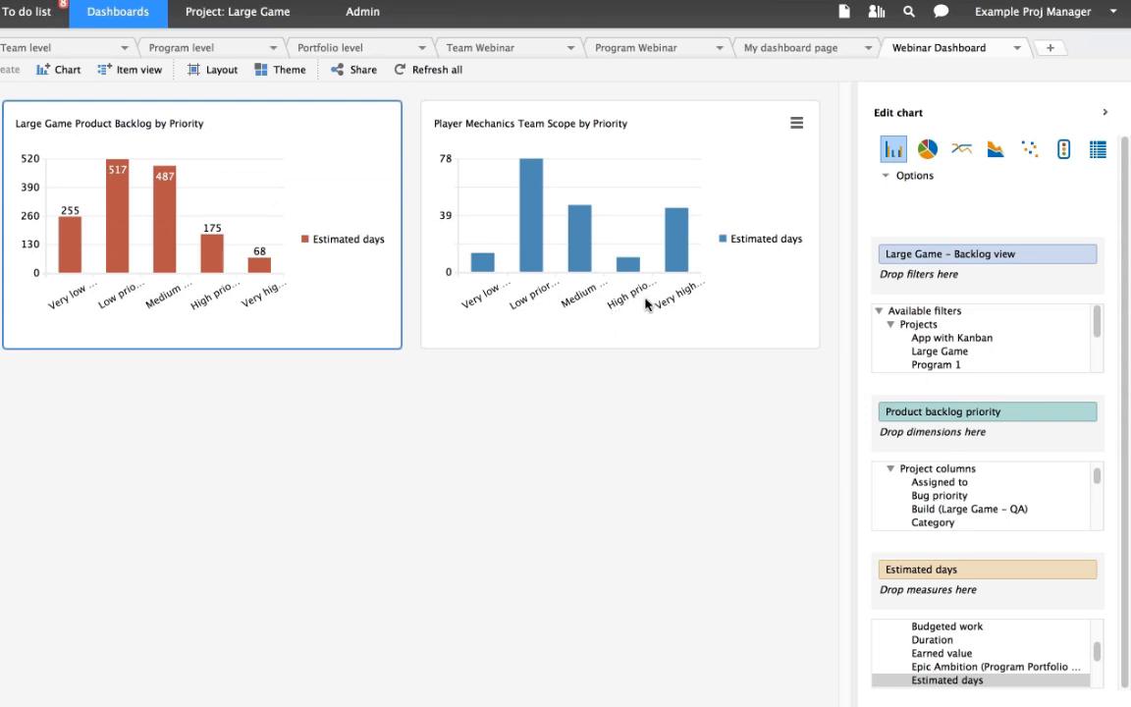
{"action": "mouse_move", "coordinate": [684, 256]}
{"action": "mouse_move", "coordinate": [166, 221]}
- Share the Webinar Dashboard page with view-only rights for the Administrator, the art director and the Art Production Team
{"action": "left_click", "coordinate": [353, 77]}
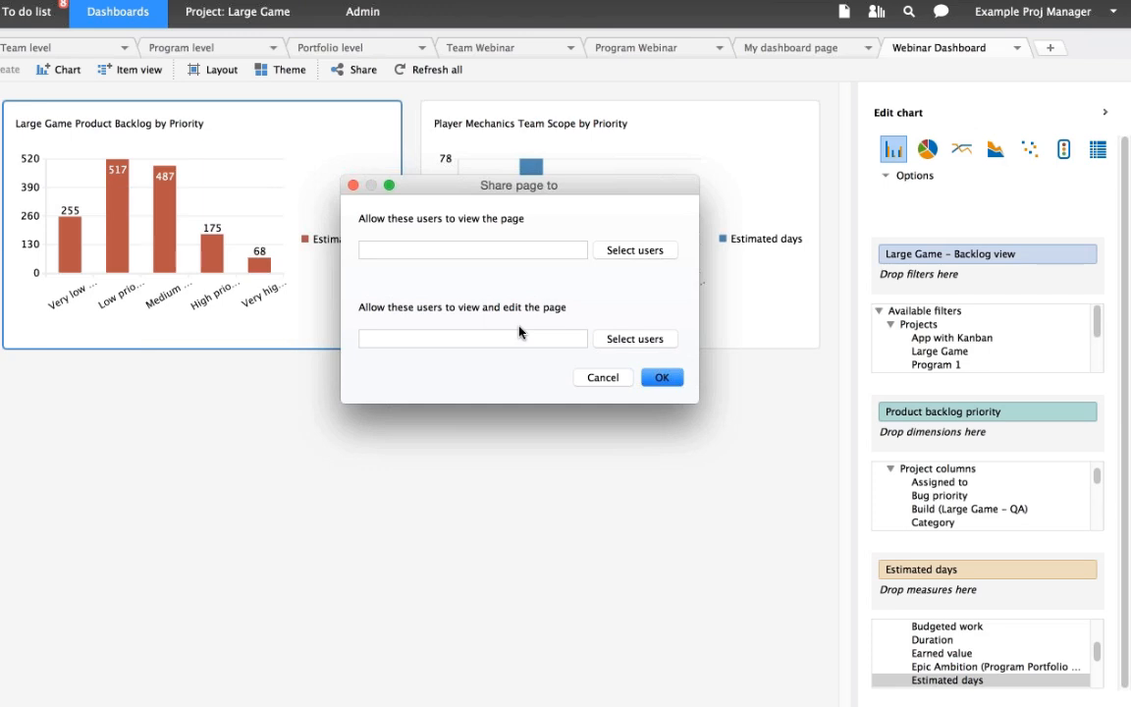
{"action": "left_click", "coordinate": [405, 243]}
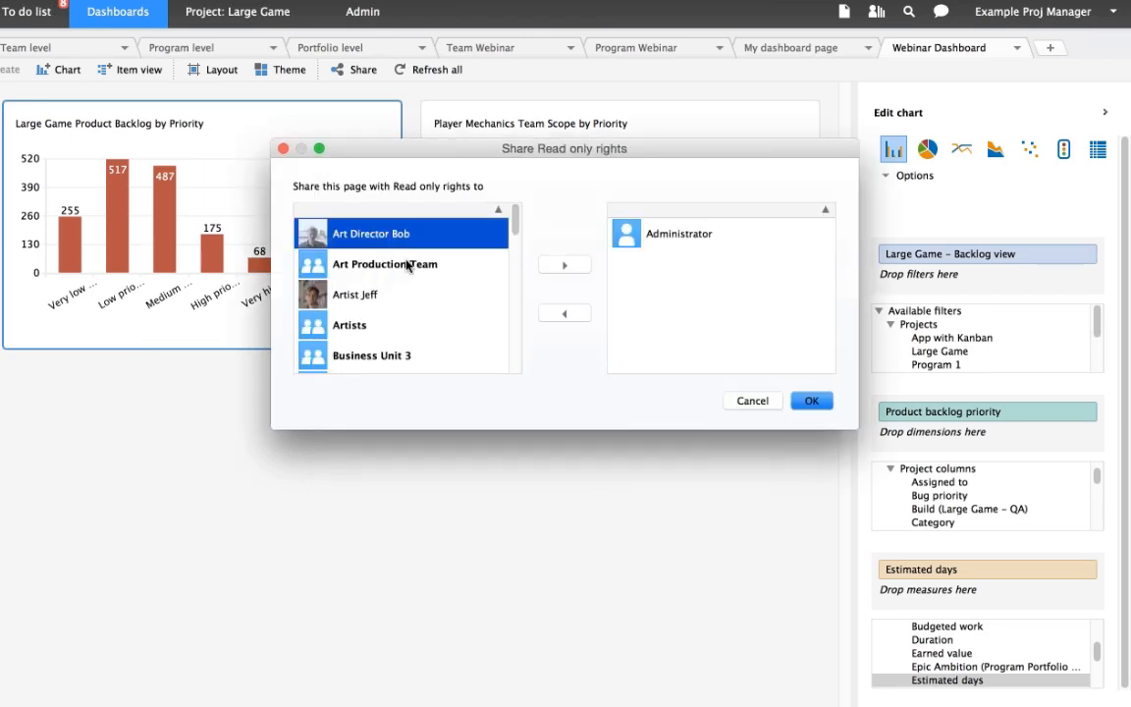
{"action": "double_click", "coordinate": [405, 242]}
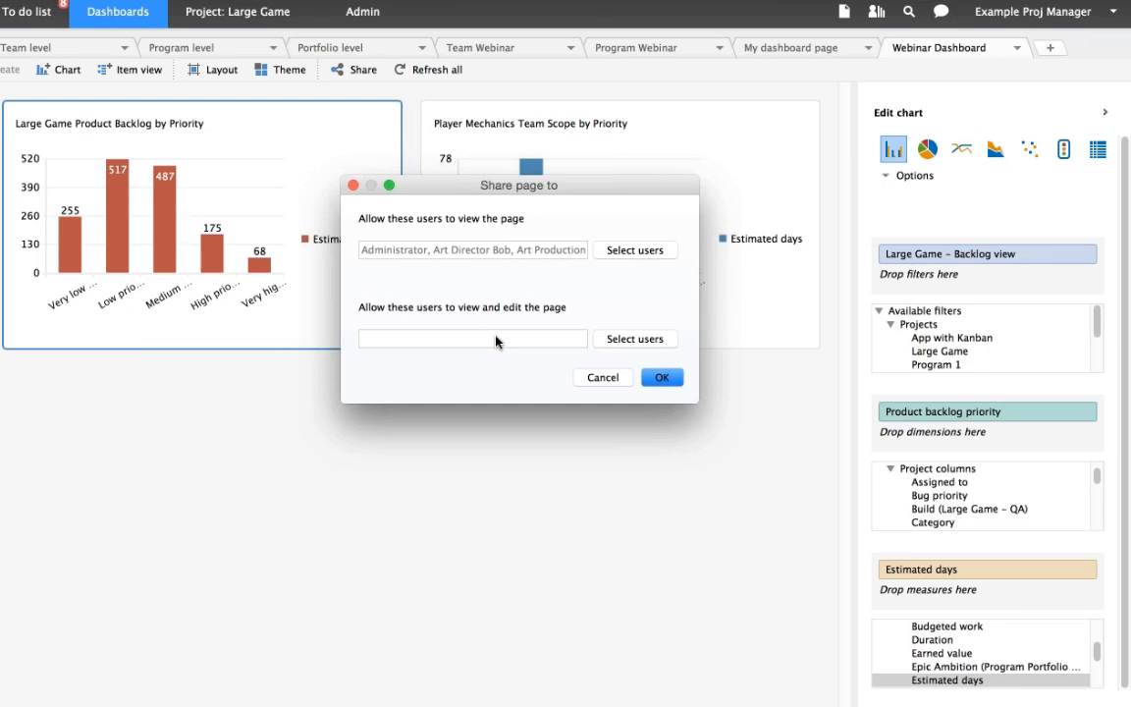
{"action": "left_click", "coordinate": [611, 343]}
{"action": "key", "text": "Return"}
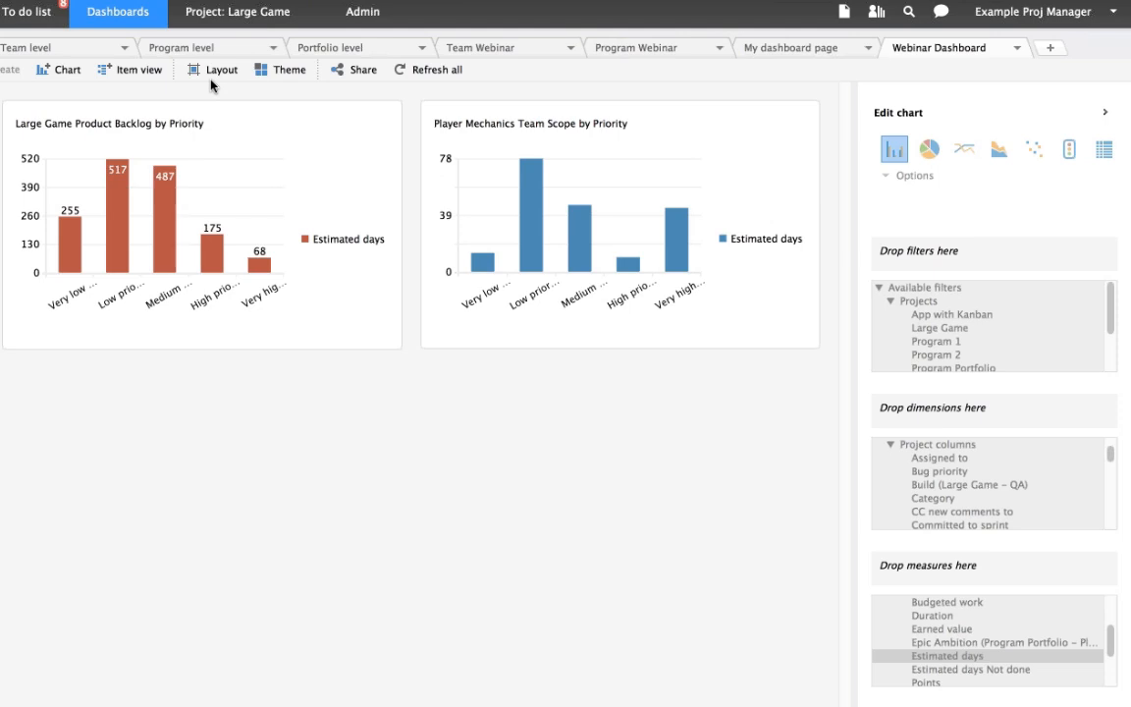
- Clone the Large Game Product Backlog by Priority chart and remove the Product backlog priority dimension from the copy
{"action": "left_click", "coordinate": [294, 127]}
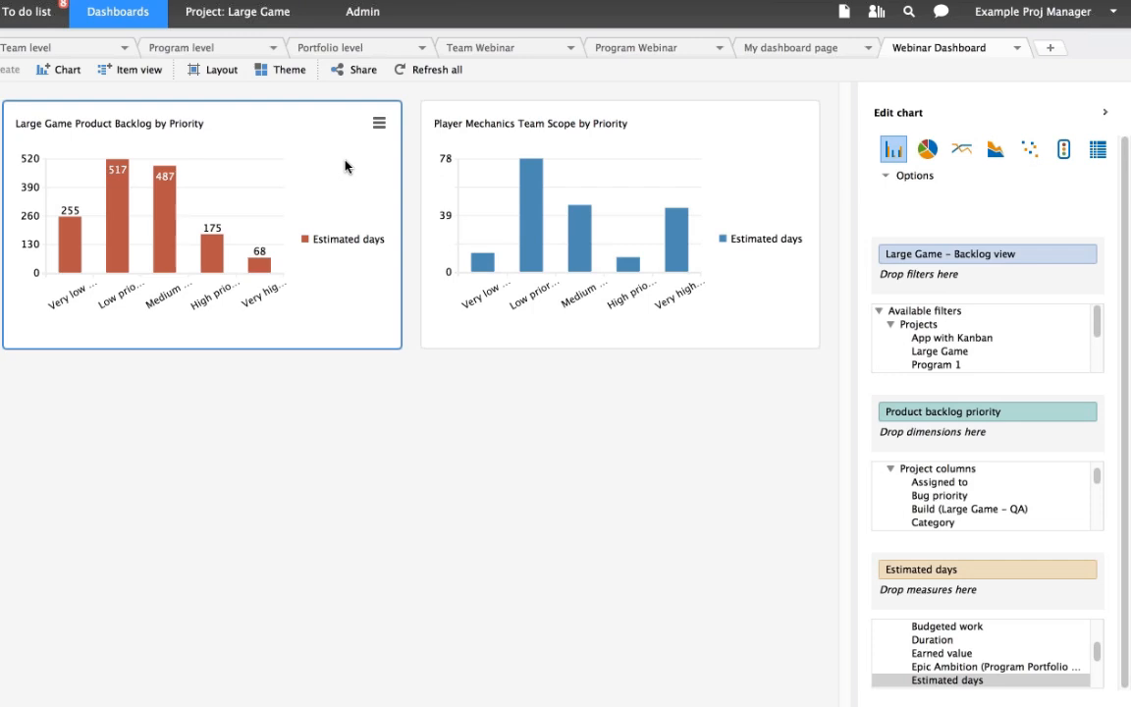
{"action": "left_click", "coordinate": [379, 123]}
{"action": "left_click", "coordinate": [402, 197]}
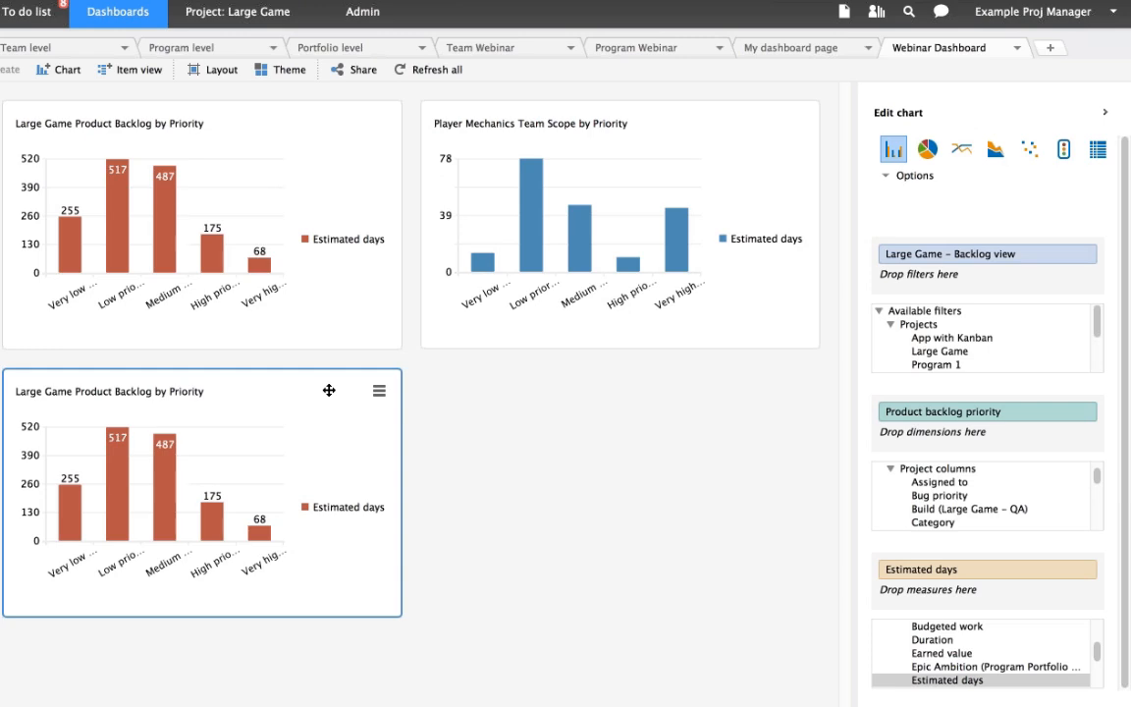
{"action": "left_click", "coordinate": [1082, 414]}
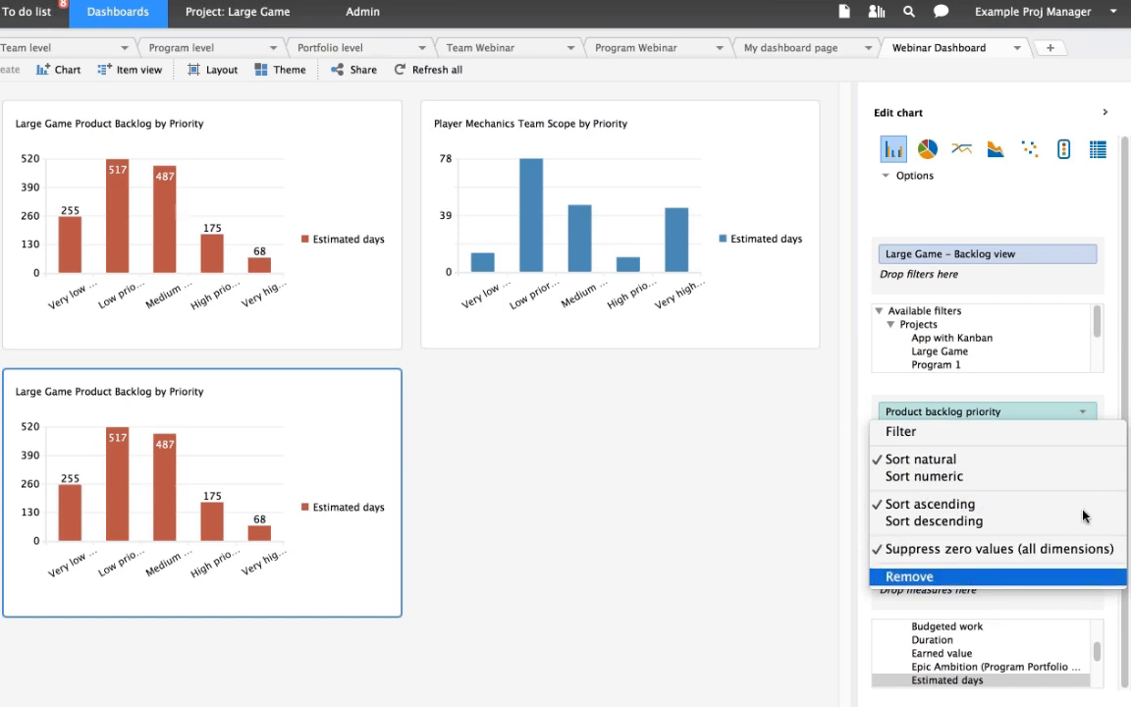
{"action": "left_click", "coordinate": [1083, 576]}
{"action": "left_click", "coordinate": [1096, 568]}
- Add Status completion as the dimension of the cloned backlog chart
{"action": "left_click", "coordinate": [948, 500]}
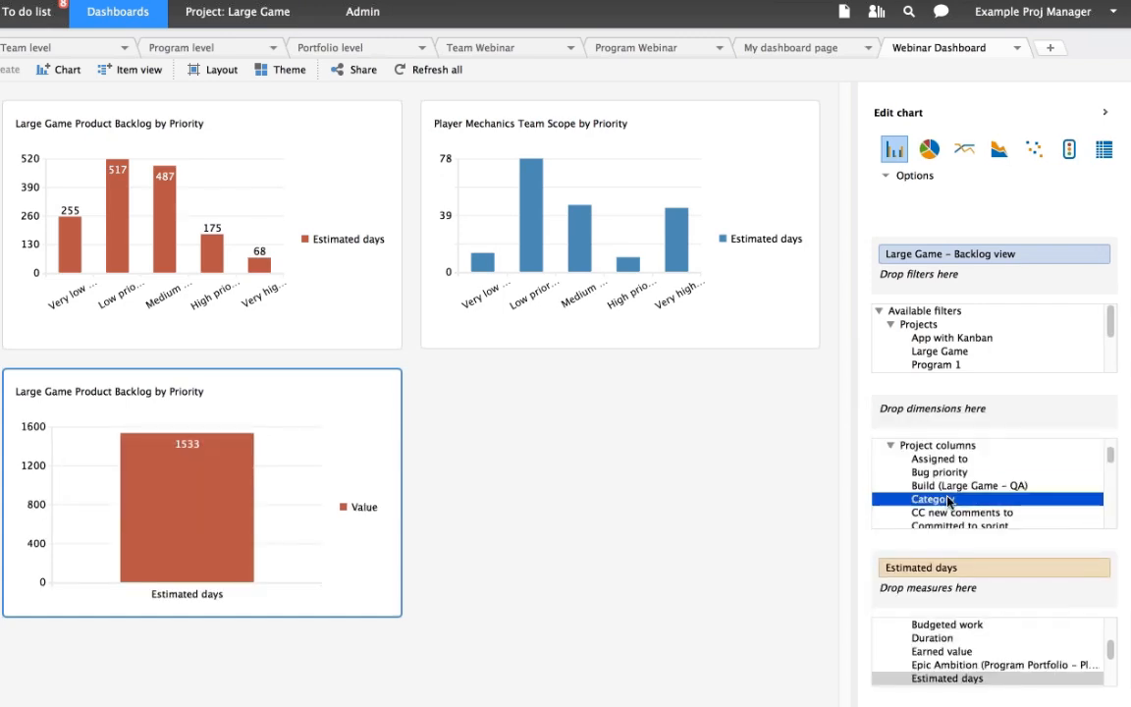
{"action": "scroll", "coordinate": [961, 491], "scroll_direction": "down", "scroll_amount": 5}
{"action": "left_click", "coordinate": [979, 511]}
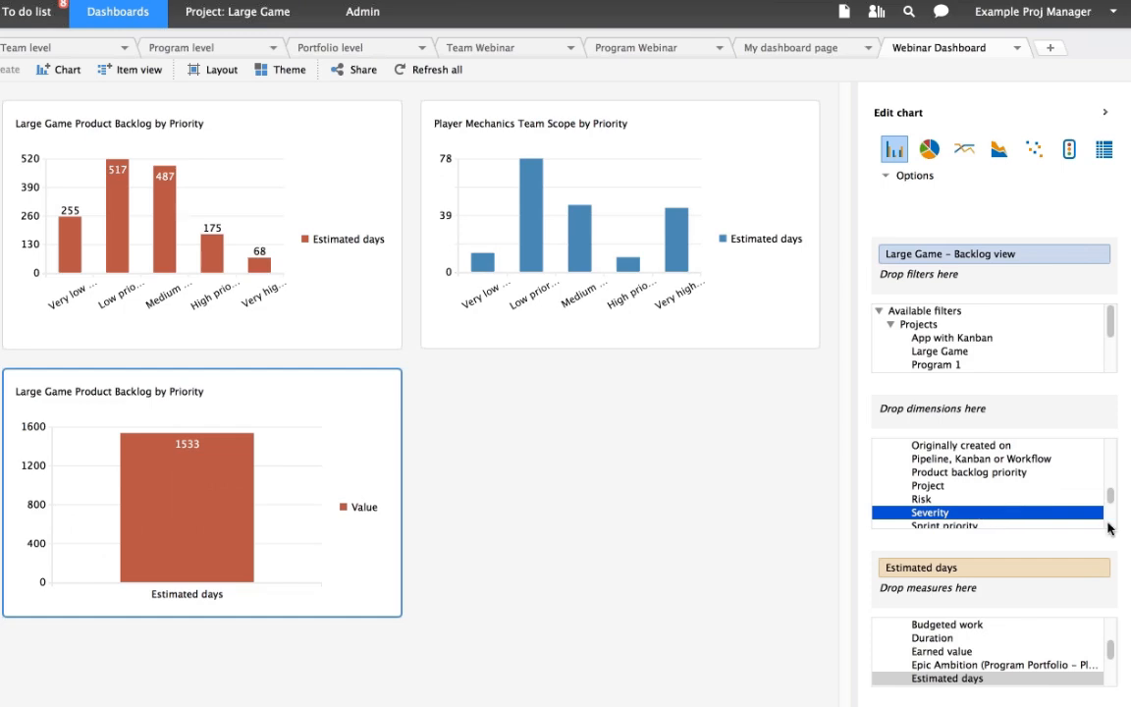
{"action": "scroll", "coordinate": [1108, 530], "scroll_direction": "down", "scroll_amount": 3}
{"action": "left_click", "coordinate": [988, 512]}
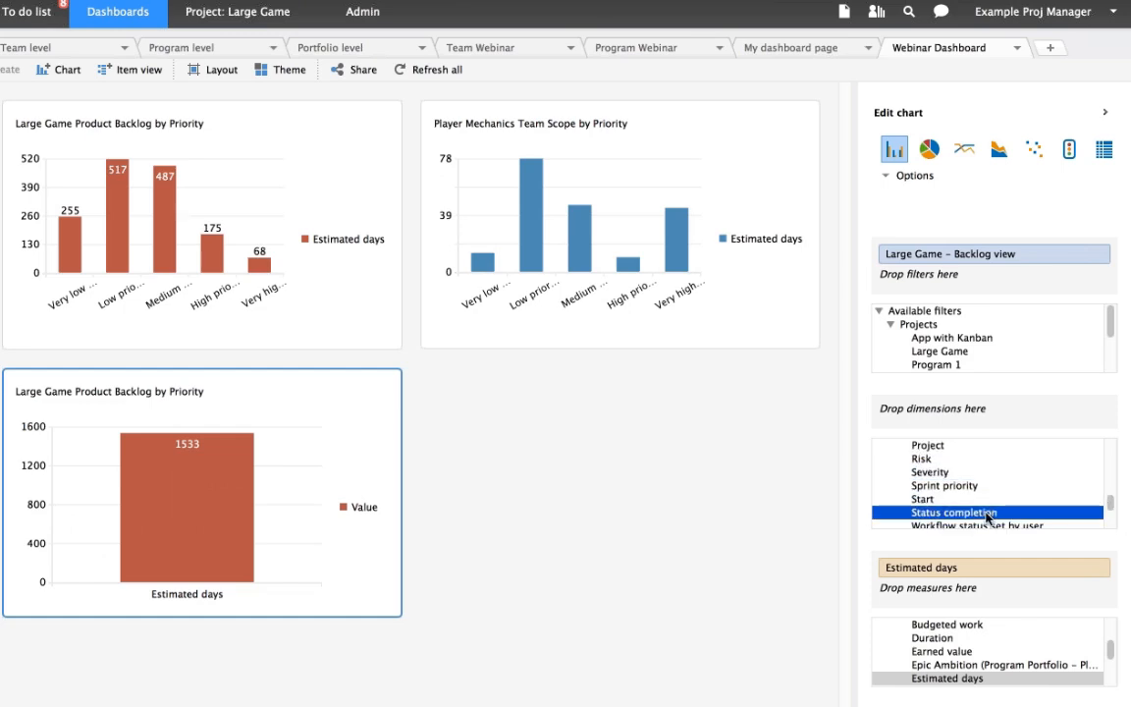
{"action": "left_click_drag", "start_coordinate": [988, 513], "coordinate": [983, 412]}
{"action": "mouse_move", "coordinate": [84, 503]}
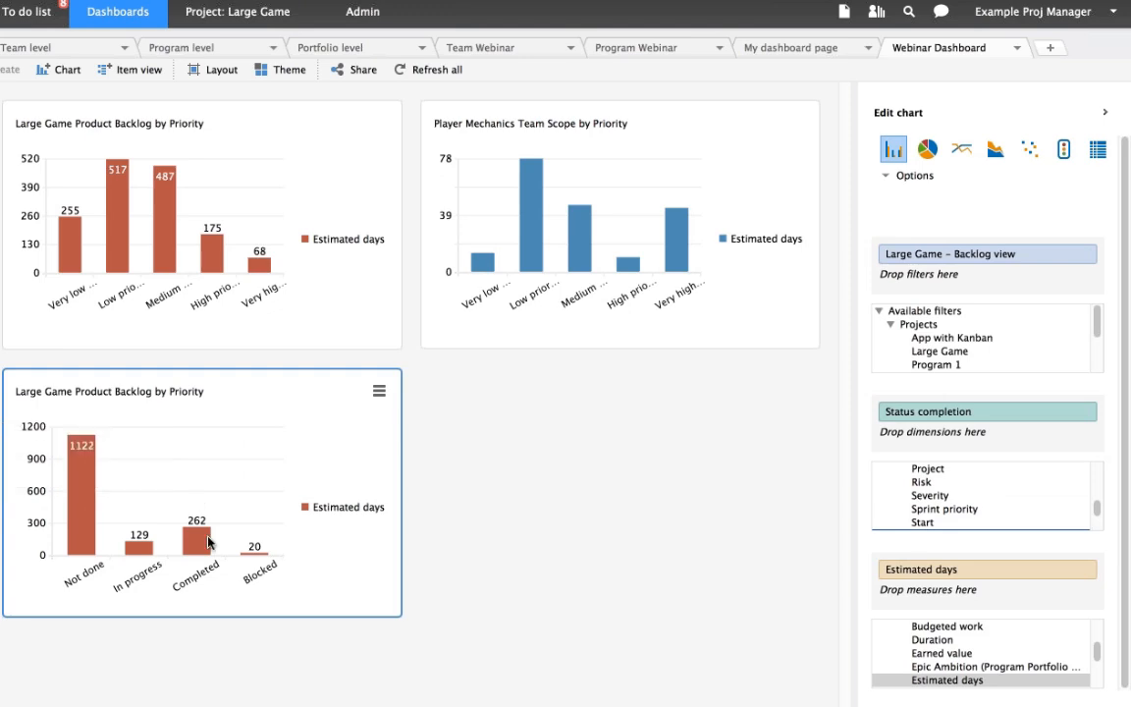
{"action": "mouse_move", "coordinate": [207, 541]}
- Open the Team Webinar dashboard page and select the Bug Cummulative Flow Team Bug Diagram
{"action": "left_click", "coordinate": [464, 54]}
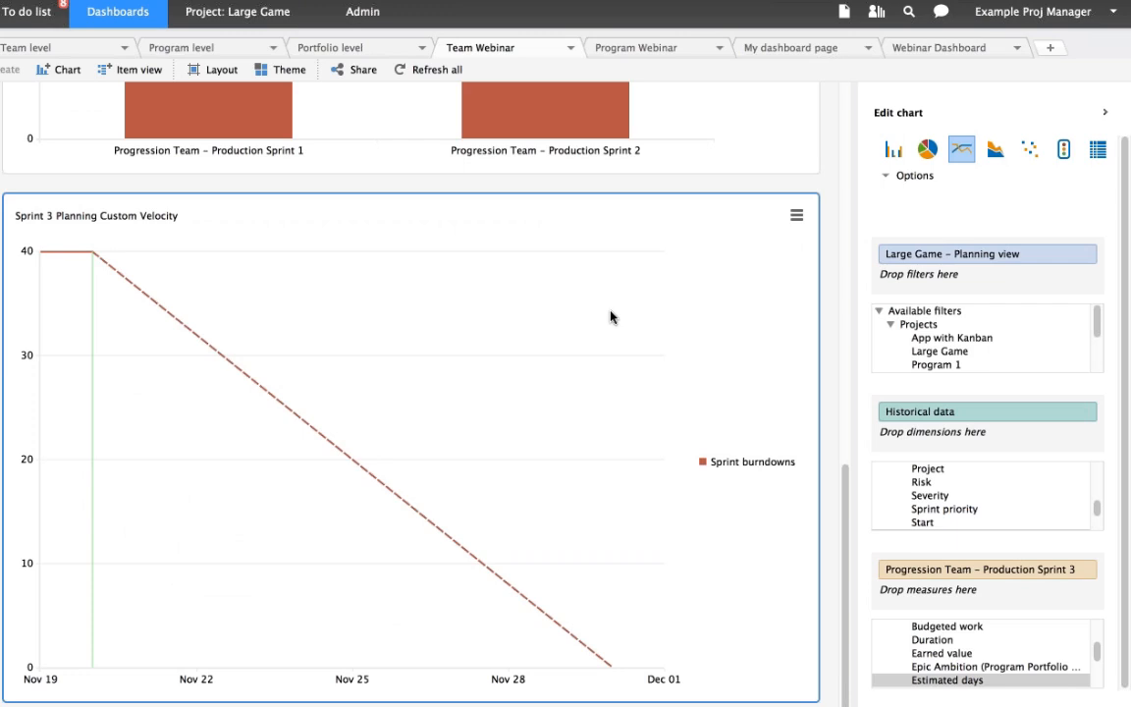
{"action": "scroll", "coordinate": [611, 317], "scroll_direction": "up", "scroll_amount": 5}
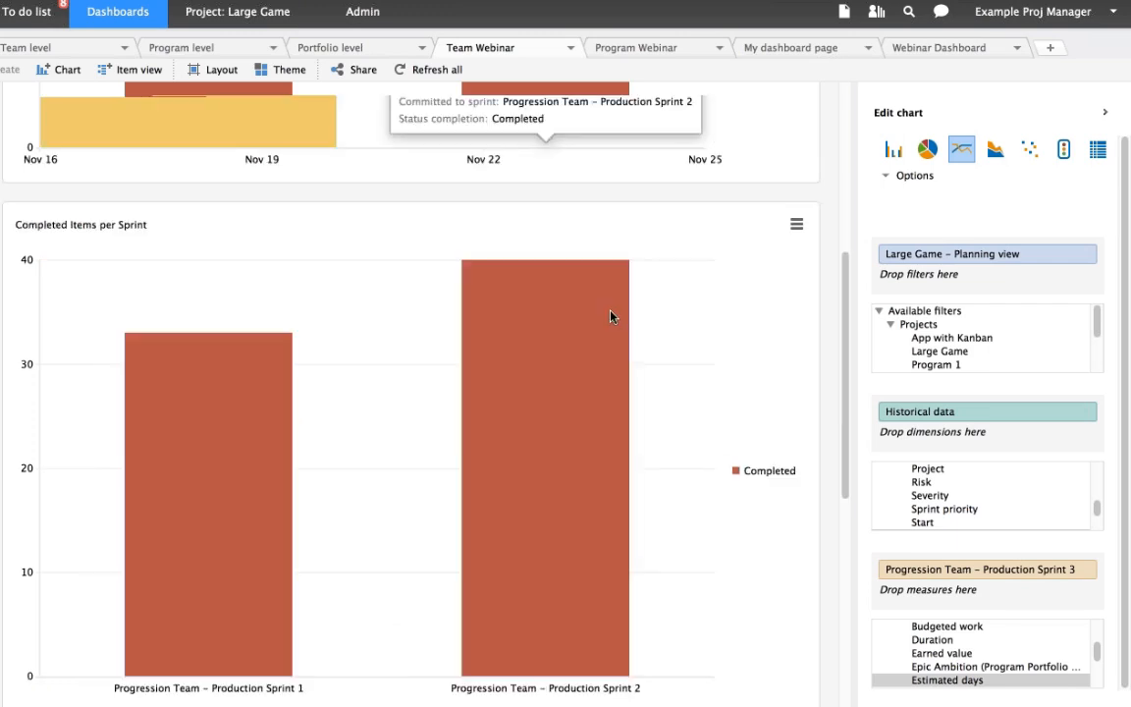
{"action": "left_click", "coordinate": [539, 146]}
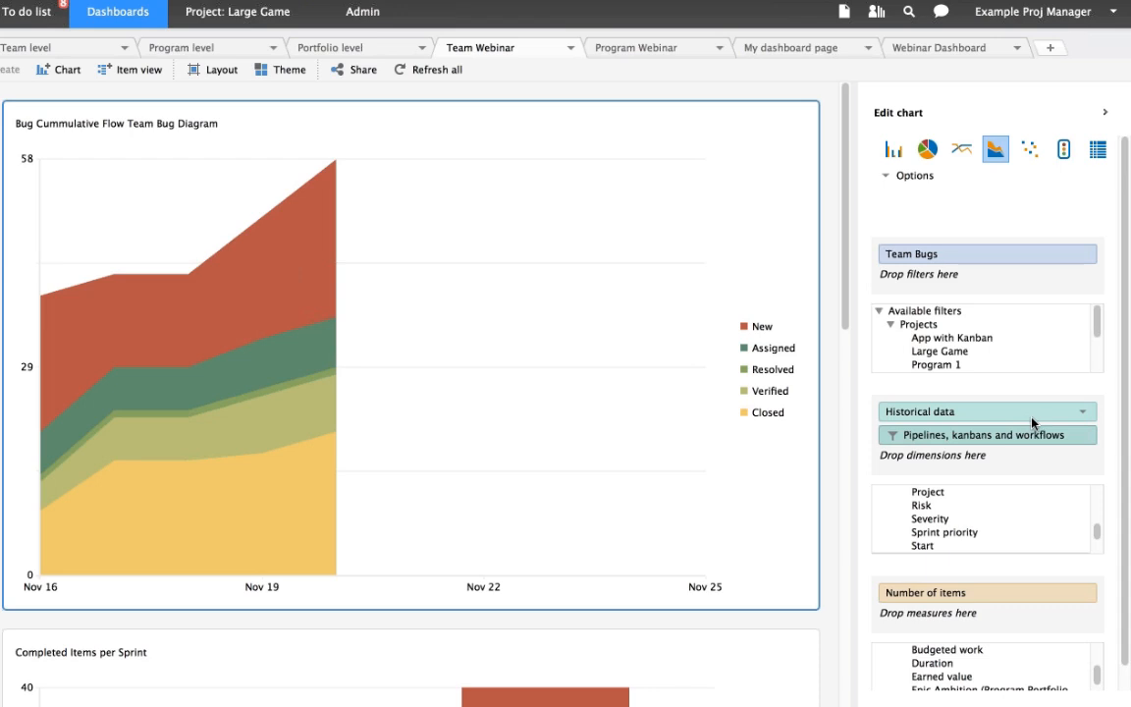
- Examine the time period options of the bug diagram's Historical data dimension and leave the date range as it is
{"action": "left_click", "coordinate": [1083, 414]}
{"action": "left_click", "coordinate": [934, 432]}
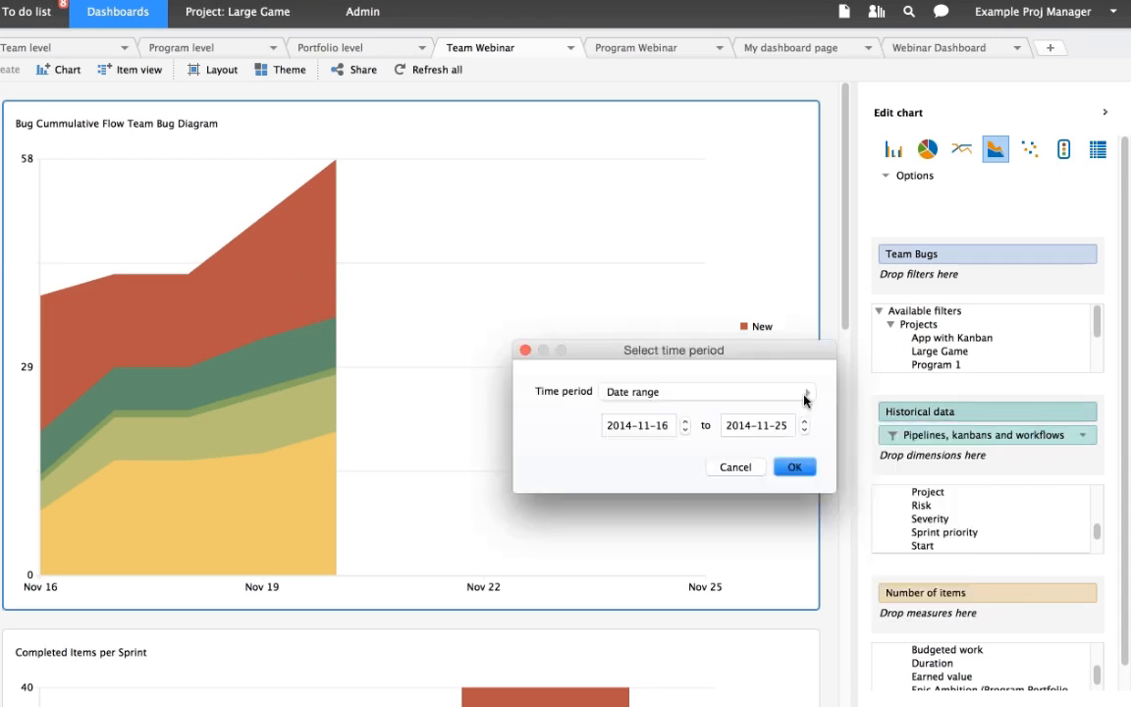
{"action": "left_click", "coordinate": [807, 391]}
{"action": "left_click", "coordinate": [911, 181]}
{"action": "left_click", "coordinate": [524, 351]}
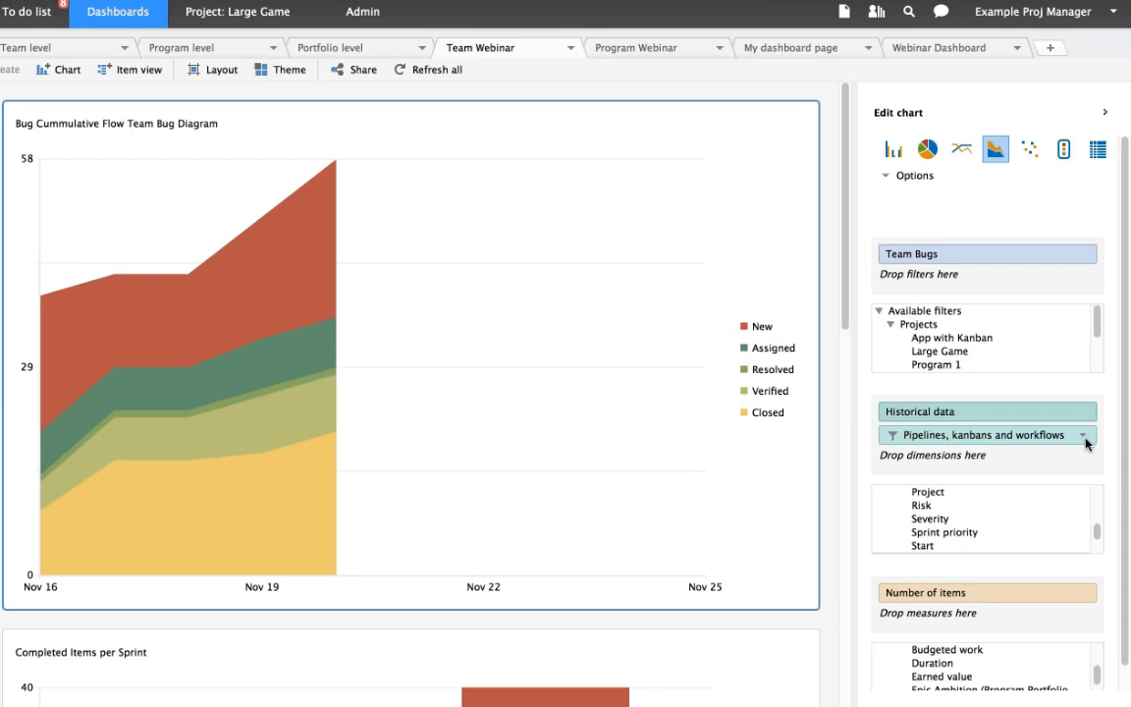
- Review which Large Game QA workflow statuses are included in the bug diagram's Pipelines, kanbans and workflows filter
{"action": "left_click", "coordinate": [1083, 438]}
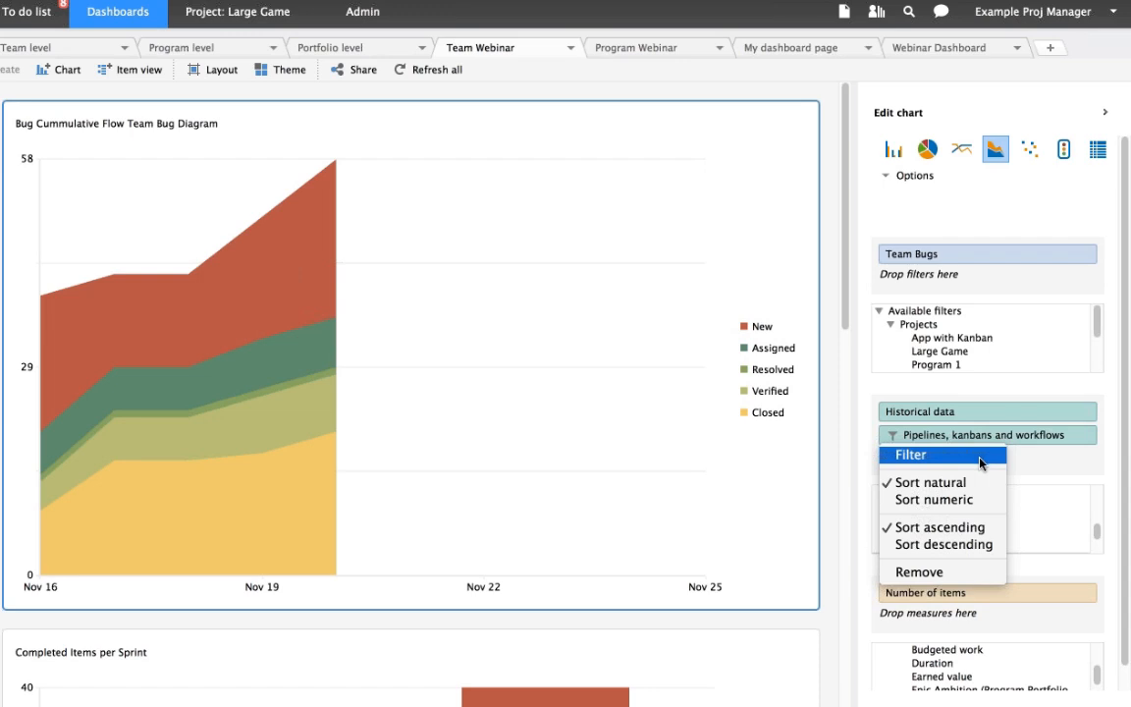
{"action": "left_click", "coordinate": [980, 460]}
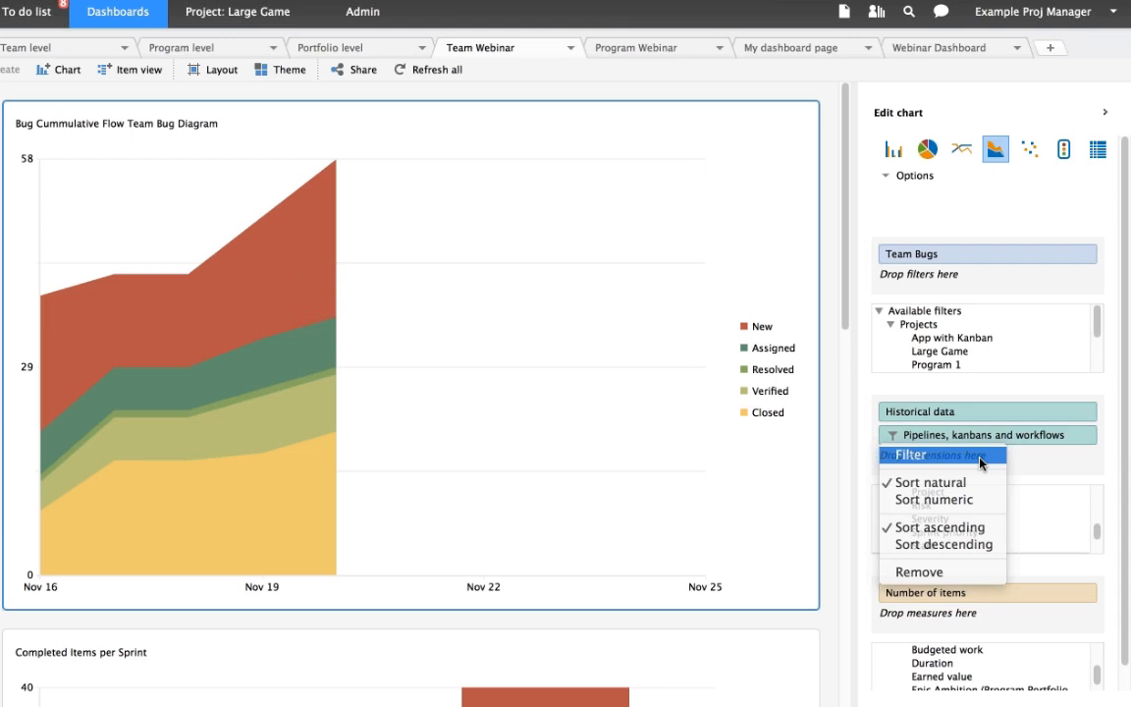
{"action": "left_click", "coordinate": [893, 448]}
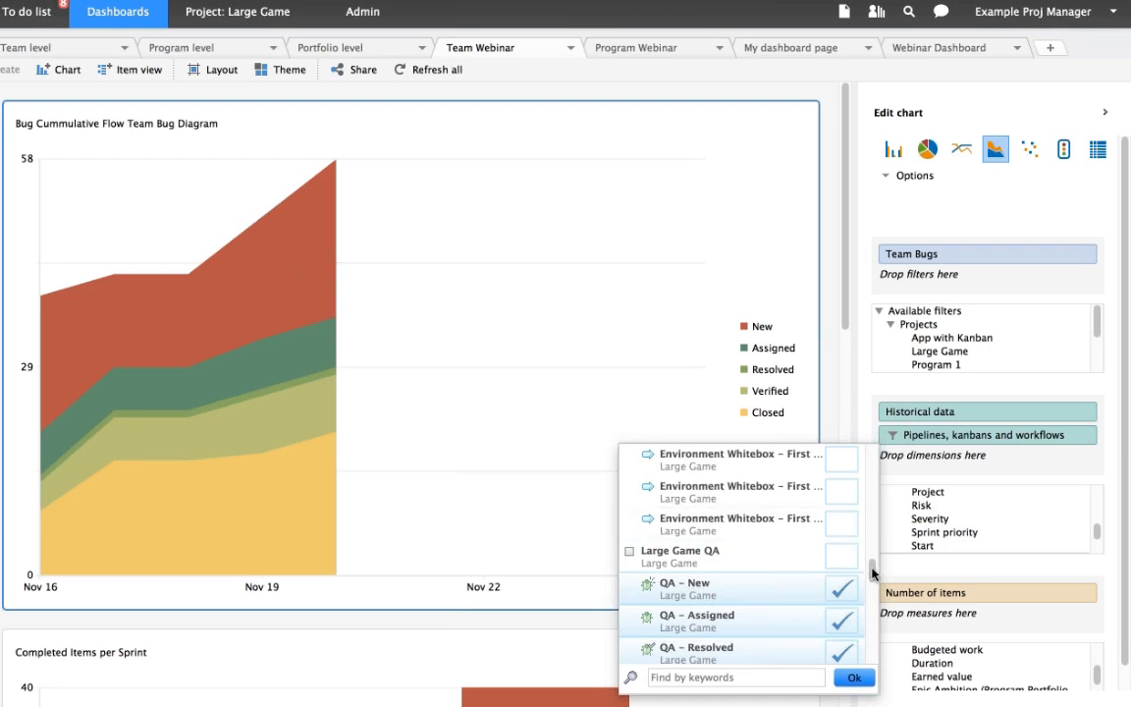
{"action": "scroll", "coordinate": [871, 577], "scroll_direction": "down", "scroll_amount": 3}
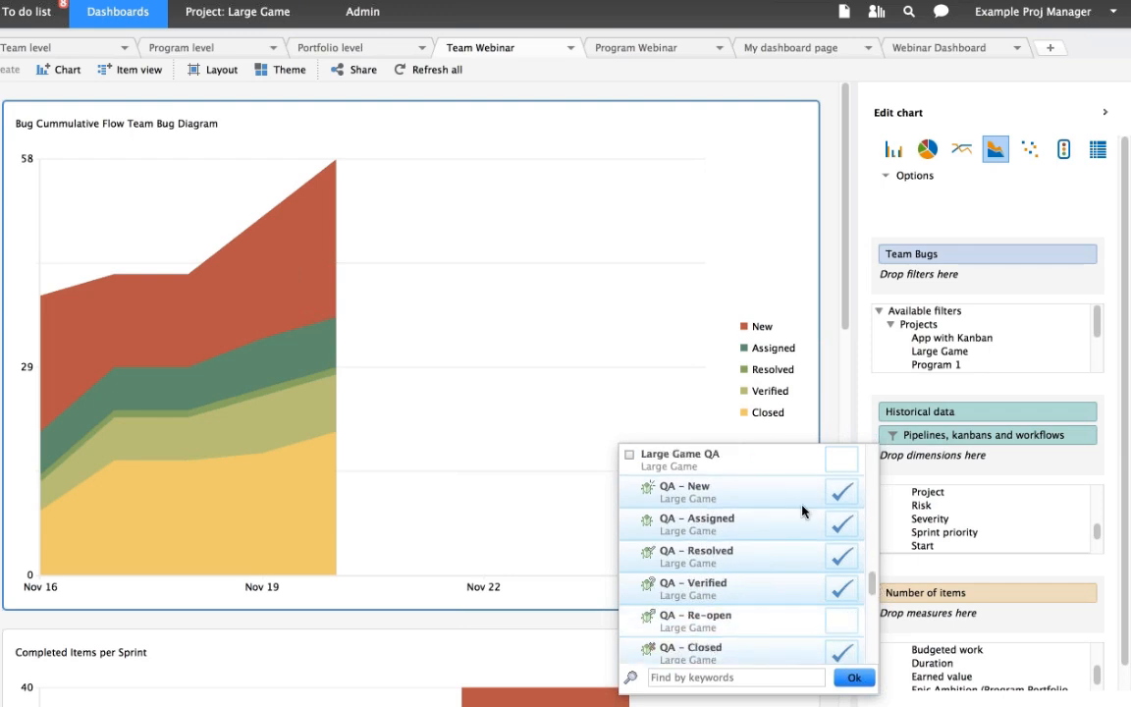
{"action": "left_click", "coordinate": [853, 680]}
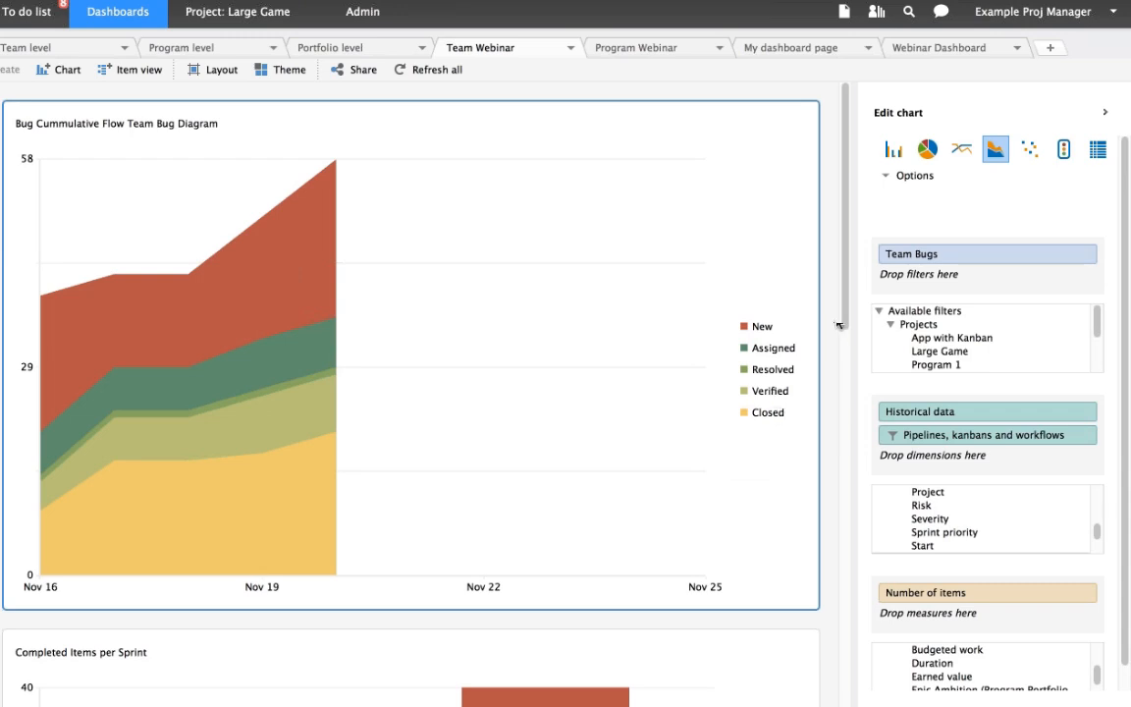
- Select the Completed Items per Sprint chart and inspect the view choices of its Large Game filter
{"action": "left_click_drag", "start_coordinate": [841, 324], "coordinate": [849, 482]}
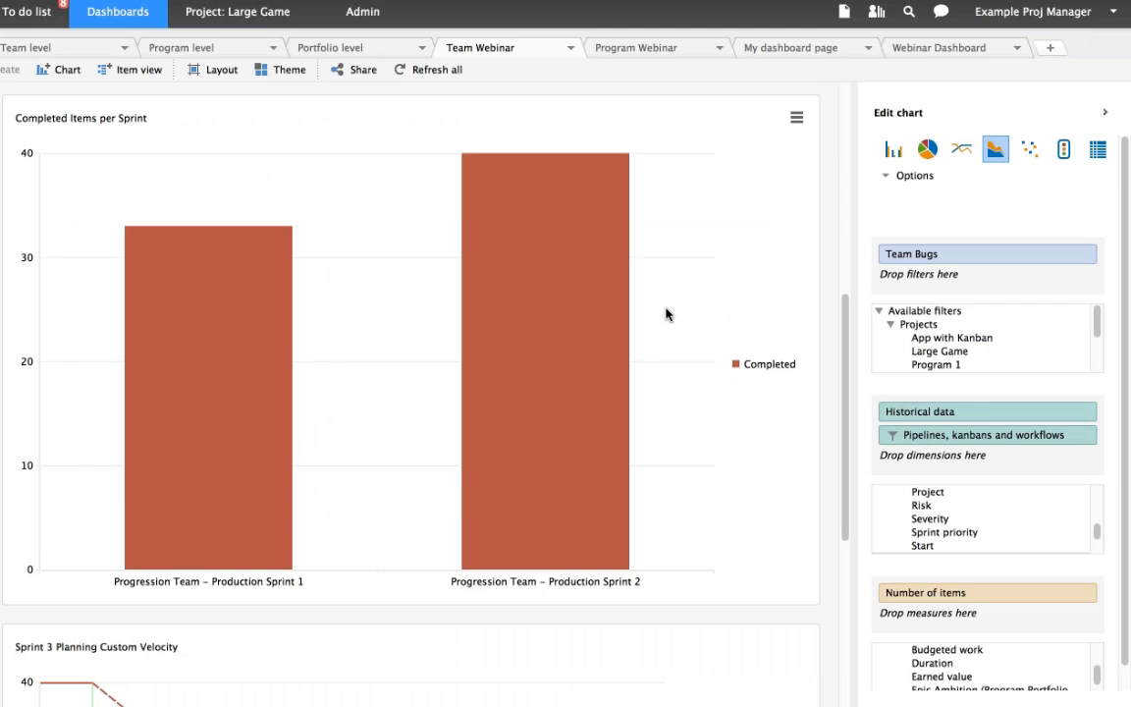
{"action": "left_click", "coordinate": [614, 334]}
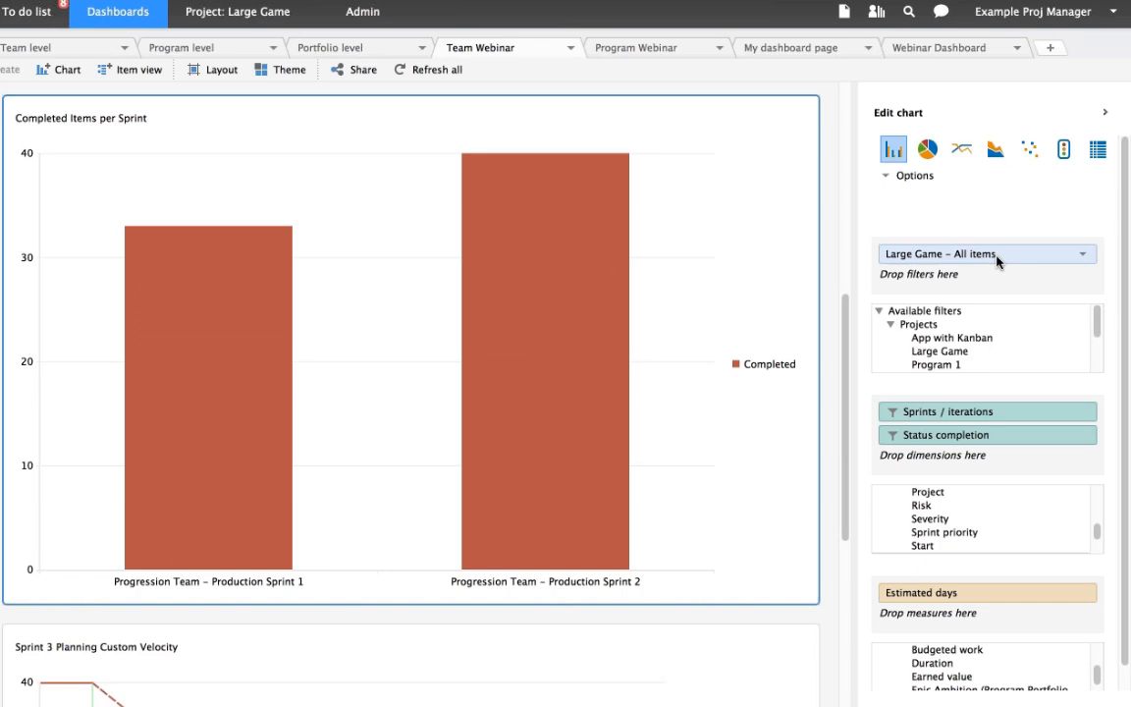
{"action": "left_click", "coordinate": [1084, 256]}
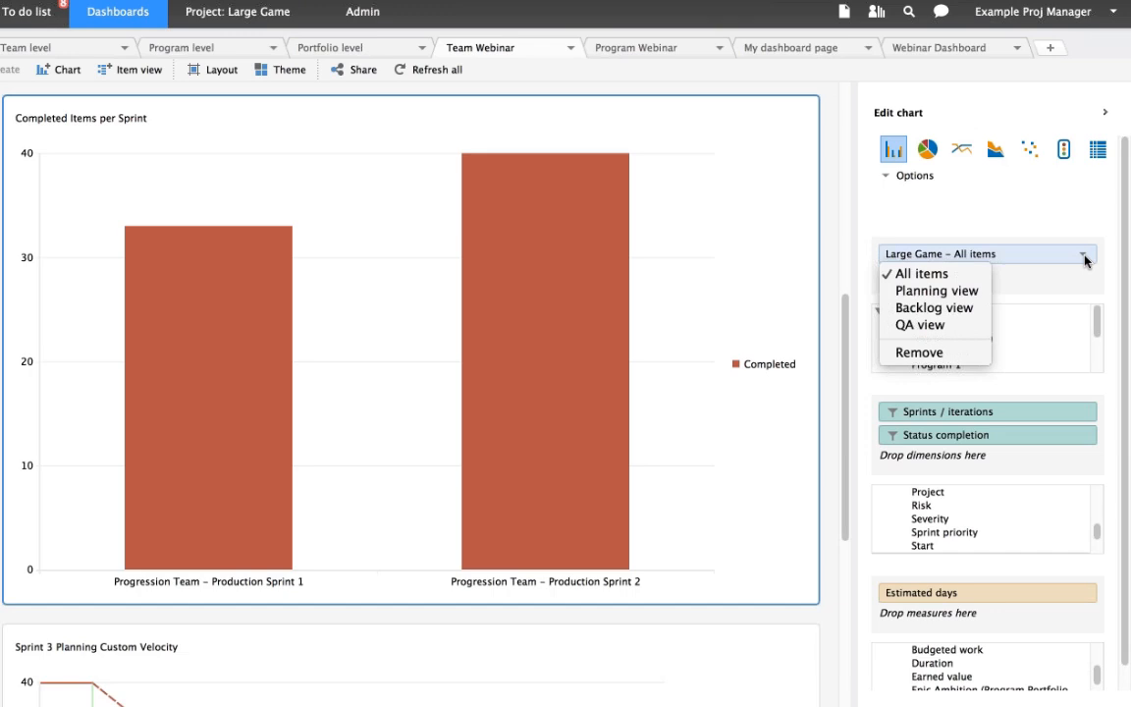
{"action": "left_click", "coordinate": [1001, 368]}
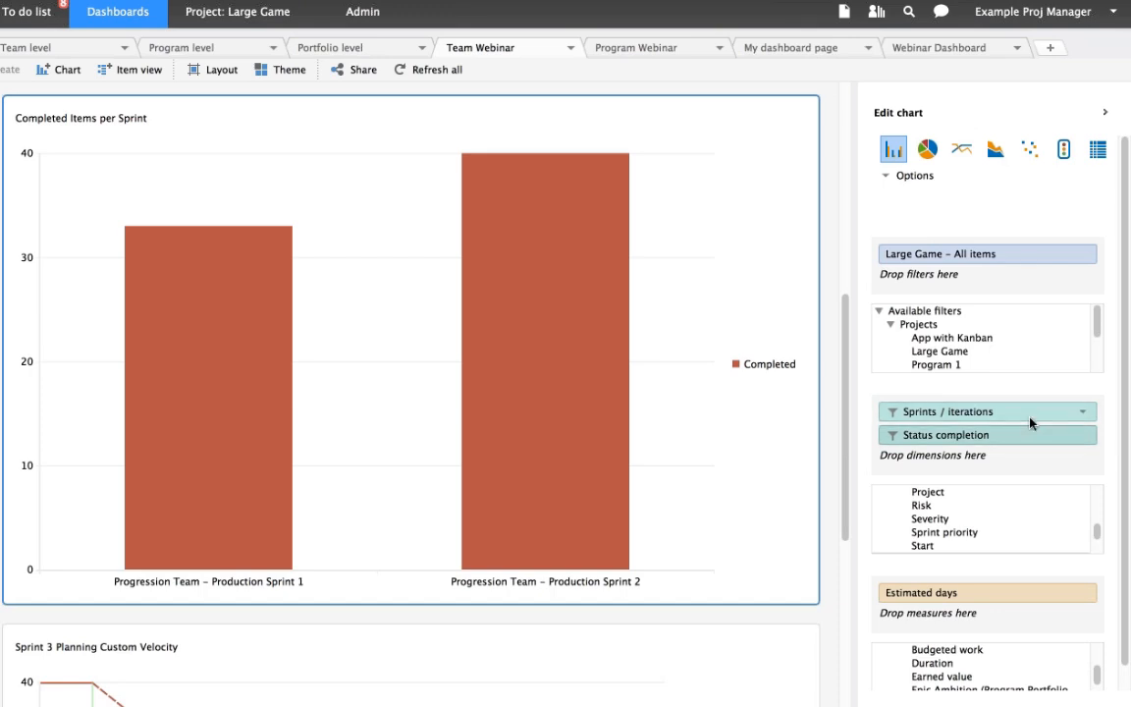
- Search the chart's Sprints / iterations filter for "Progression" to review which sprints are included, keeping the existing selection
{"action": "left_click", "coordinate": [1081, 415]}
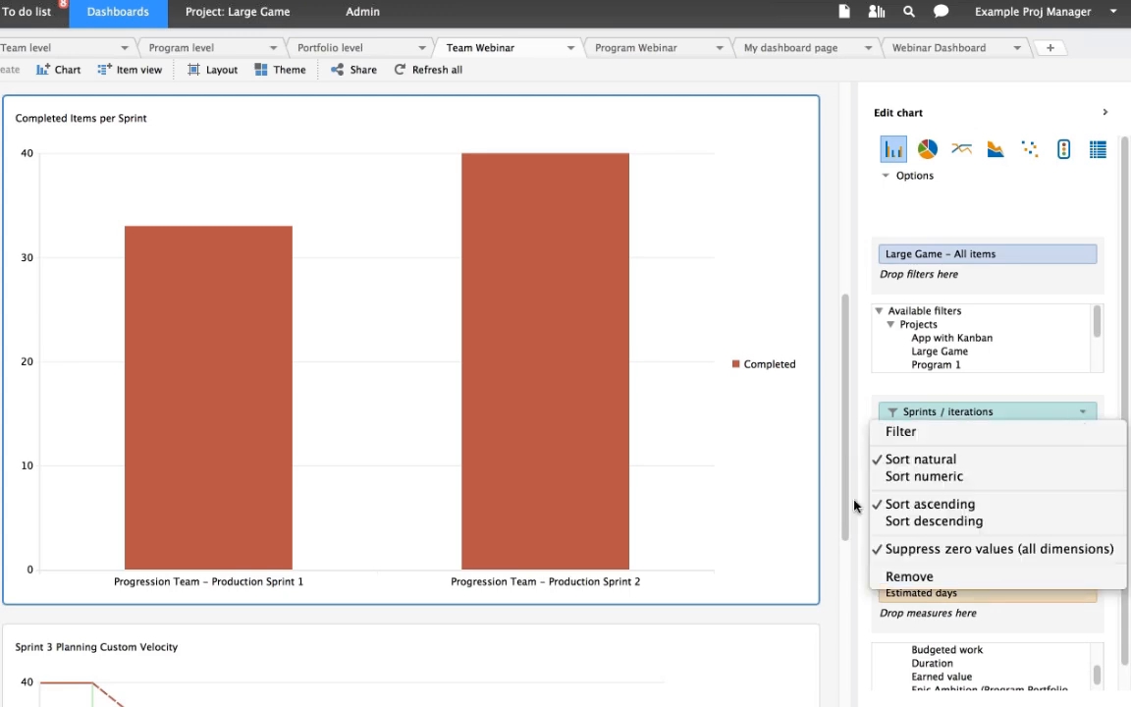
{"action": "left_click", "coordinate": [900, 431]}
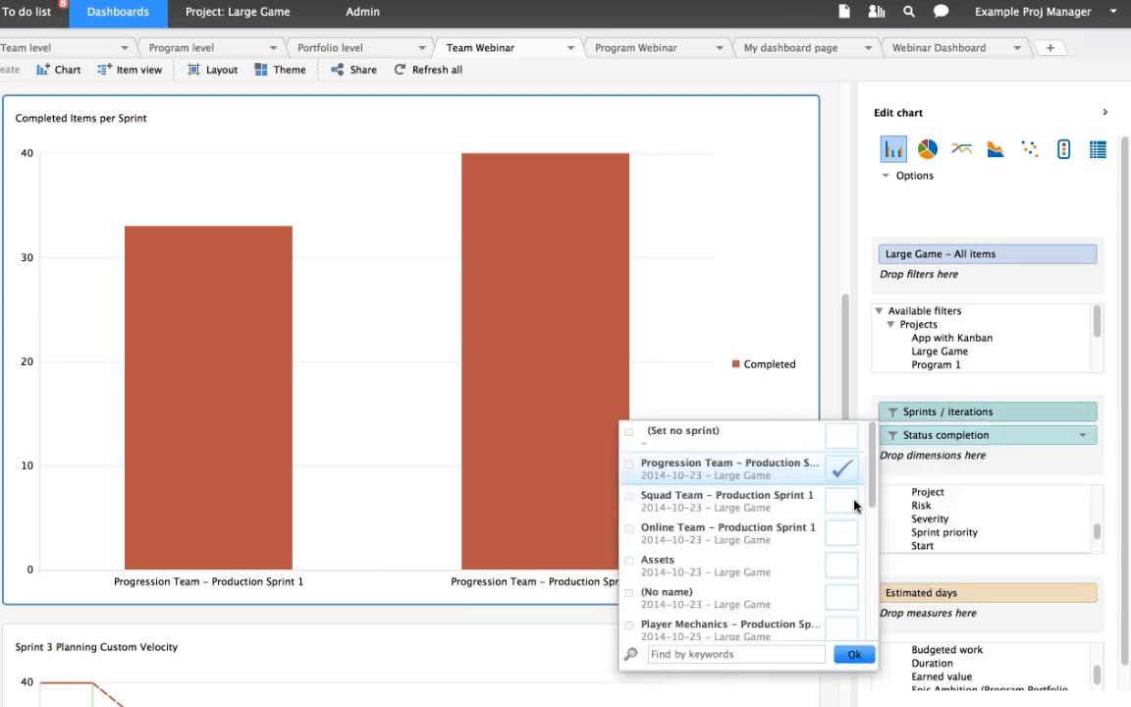
{"action": "left_click", "coordinate": [708, 663]}
{"action": "type", "text": "Pro"}
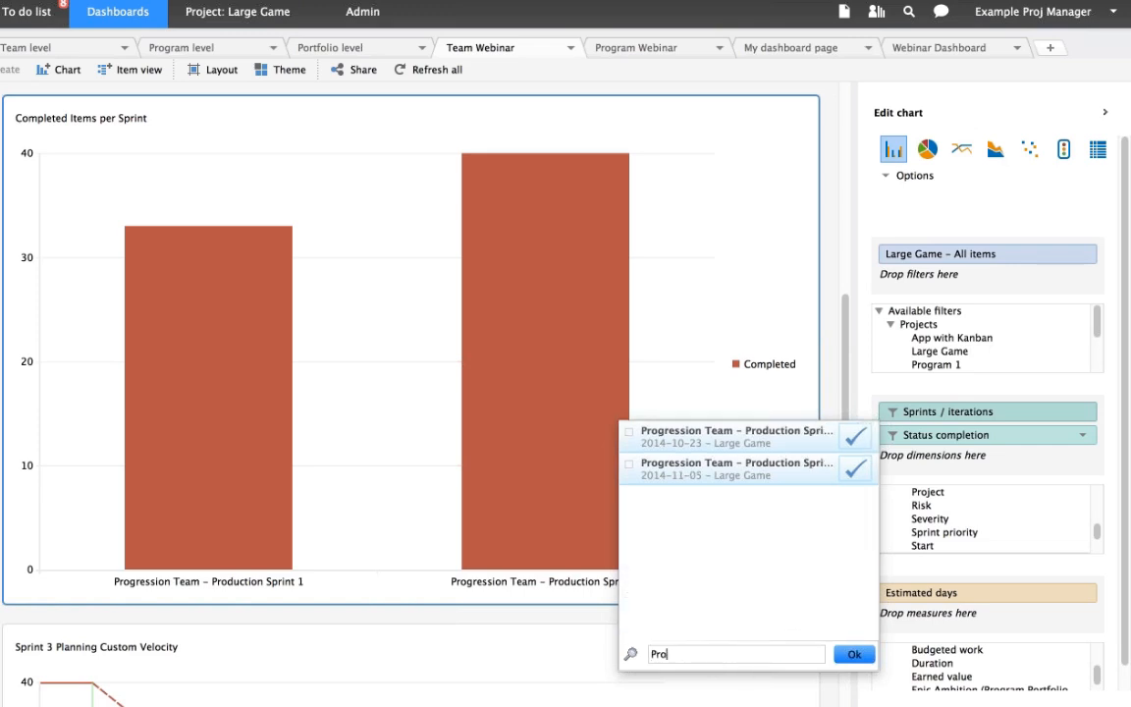
{"action": "type", "text": "gression"}
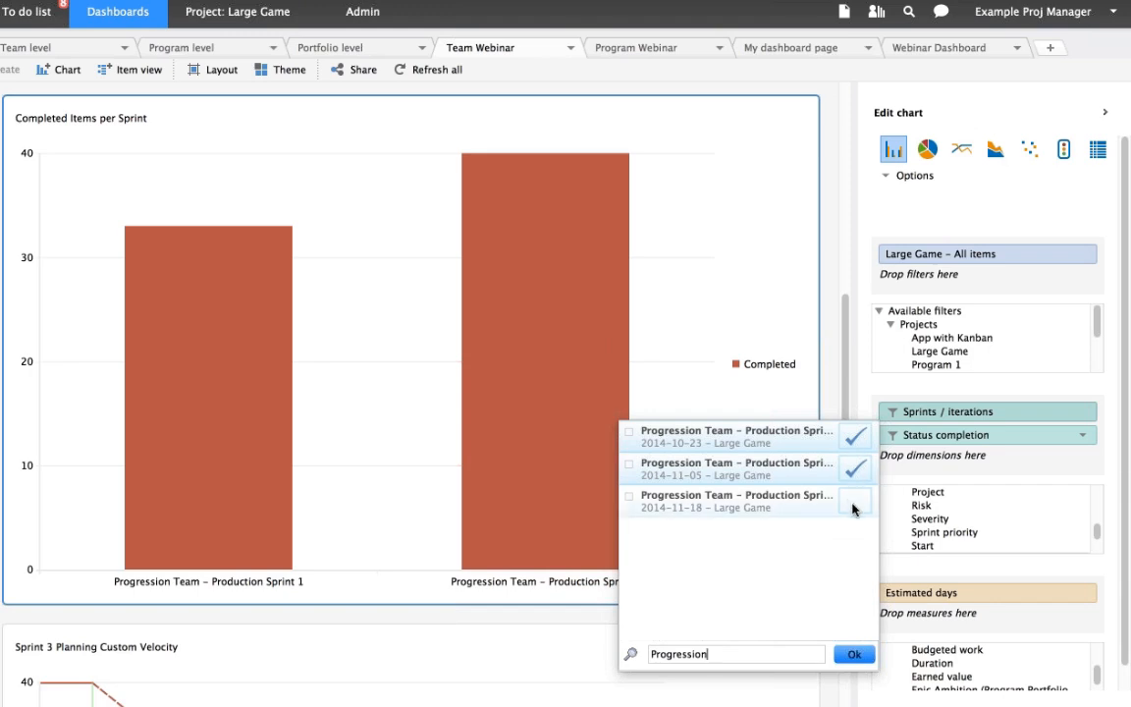
{"action": "left_click", "coordinate": [854, 658]}
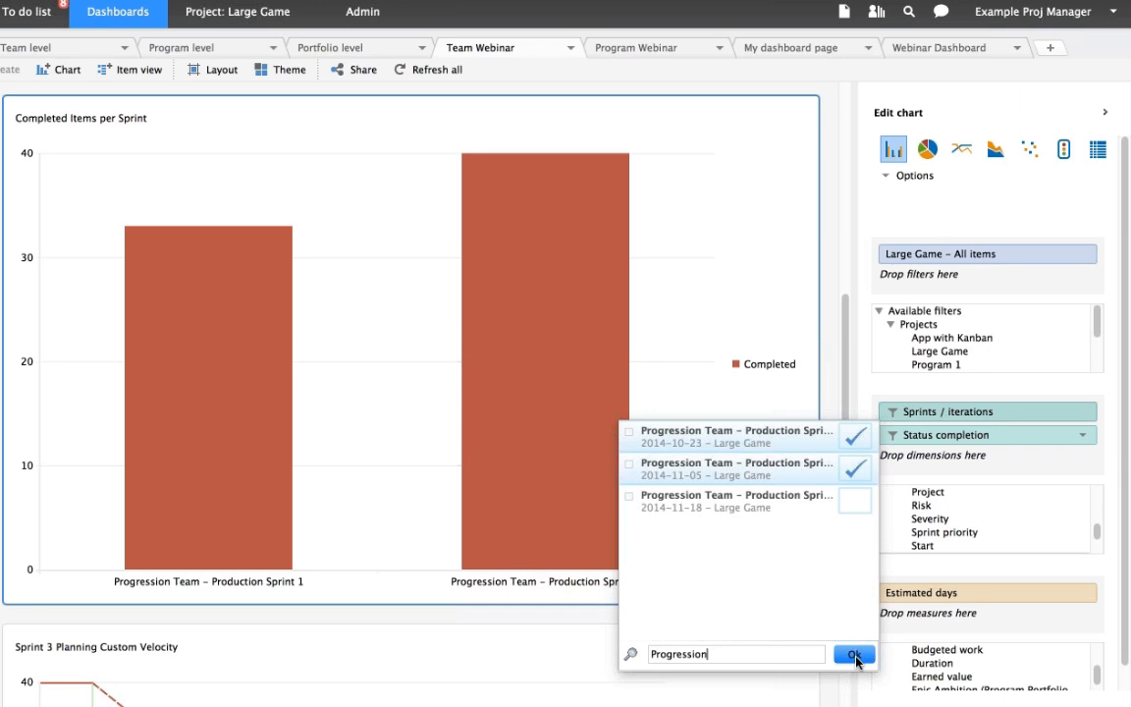
{"action": "left_click", "coordinate": [854, 655]}
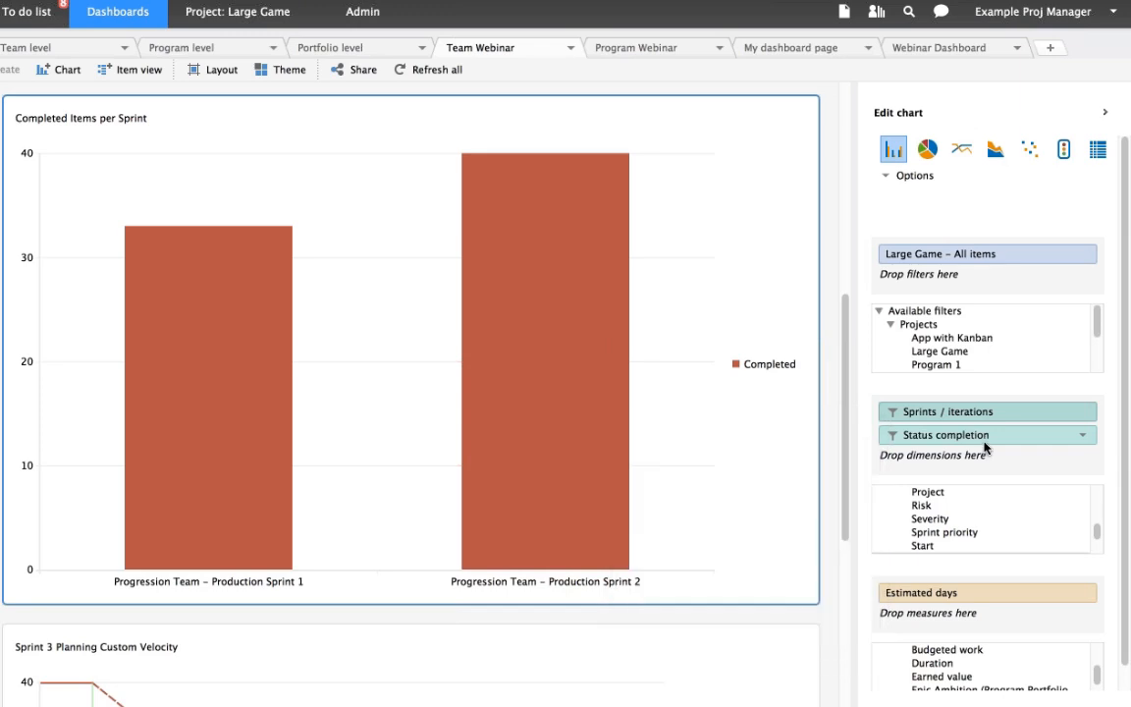
- Review which statuses are included in the chart's Status completion filter and keep the selection as it is
{"action": "left_click", "coordinate": [1086, 437]}
{"action": "left_click", "coordinate": [1047, 454]}
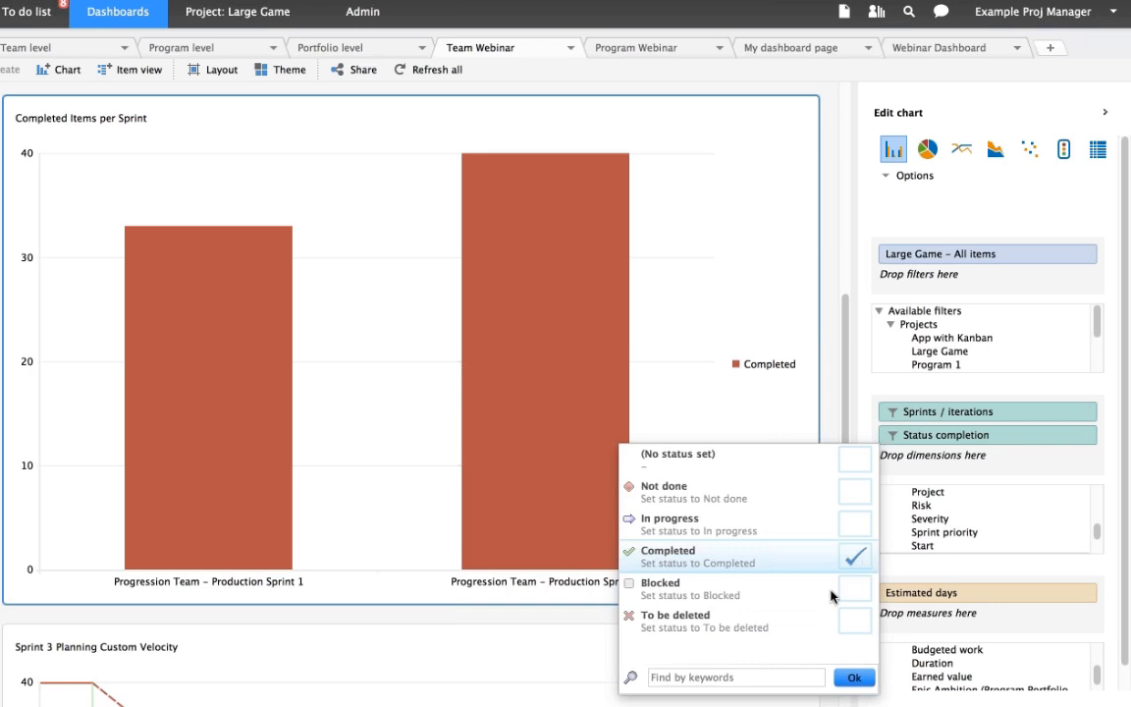
{"action": "left_click", "coordinate": [850, 678]}
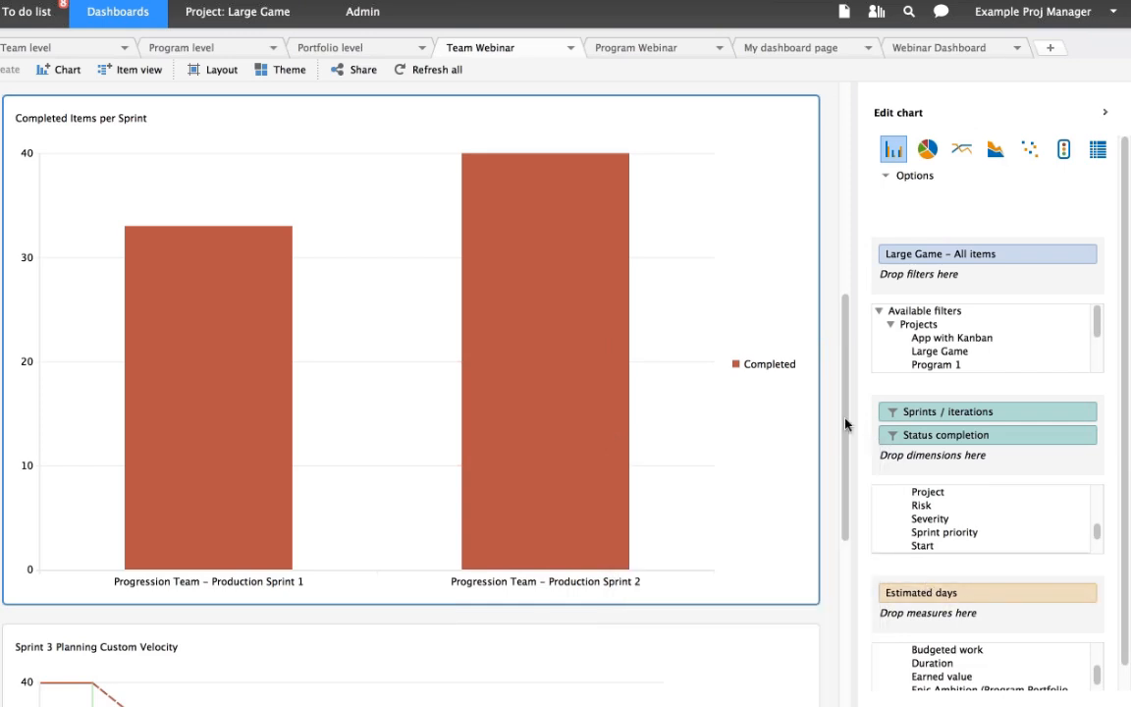
- Select the Sprint 3 Planning Custom Velocity chart to view its filter, dimension and measure
{"action": "left_click_drag", "start_coordinate": [848, 432], "coordinate": [848, 561]}
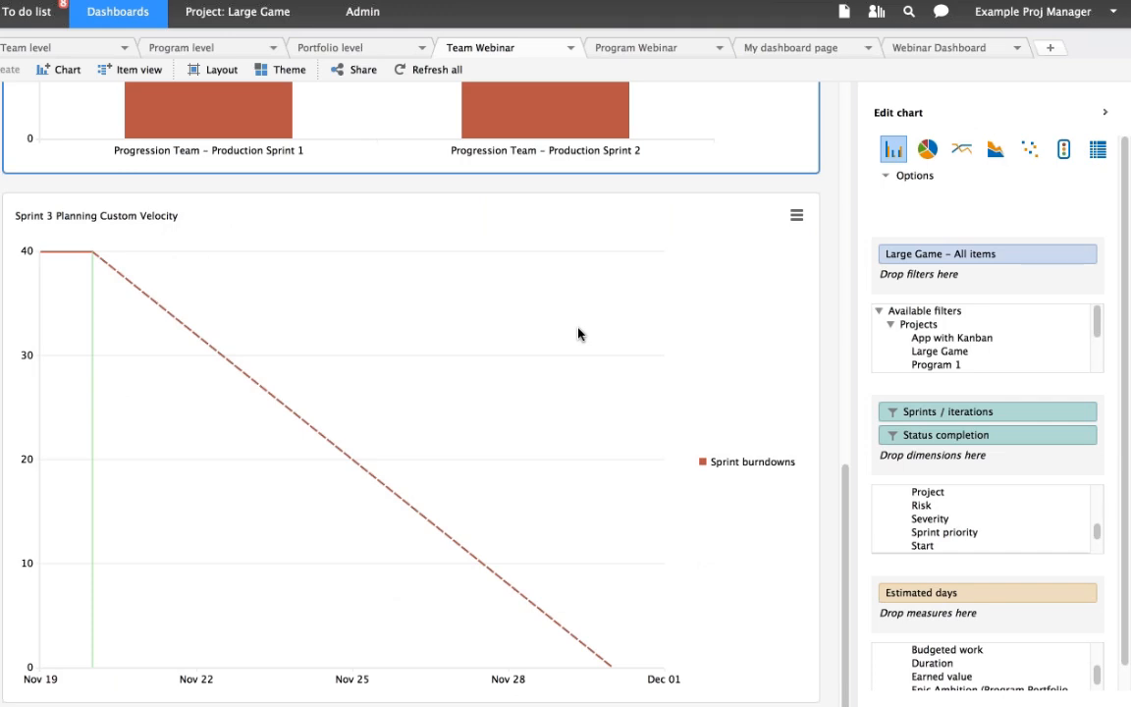
{"action": "left_click", "coordinate": [527, 222]}
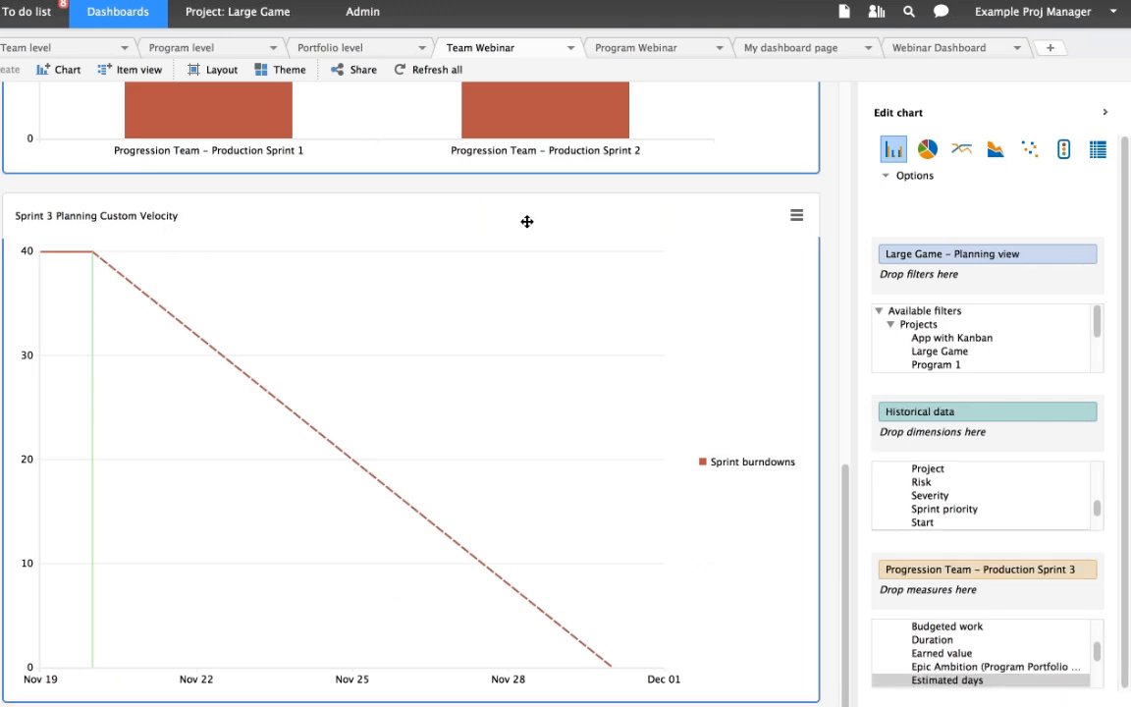
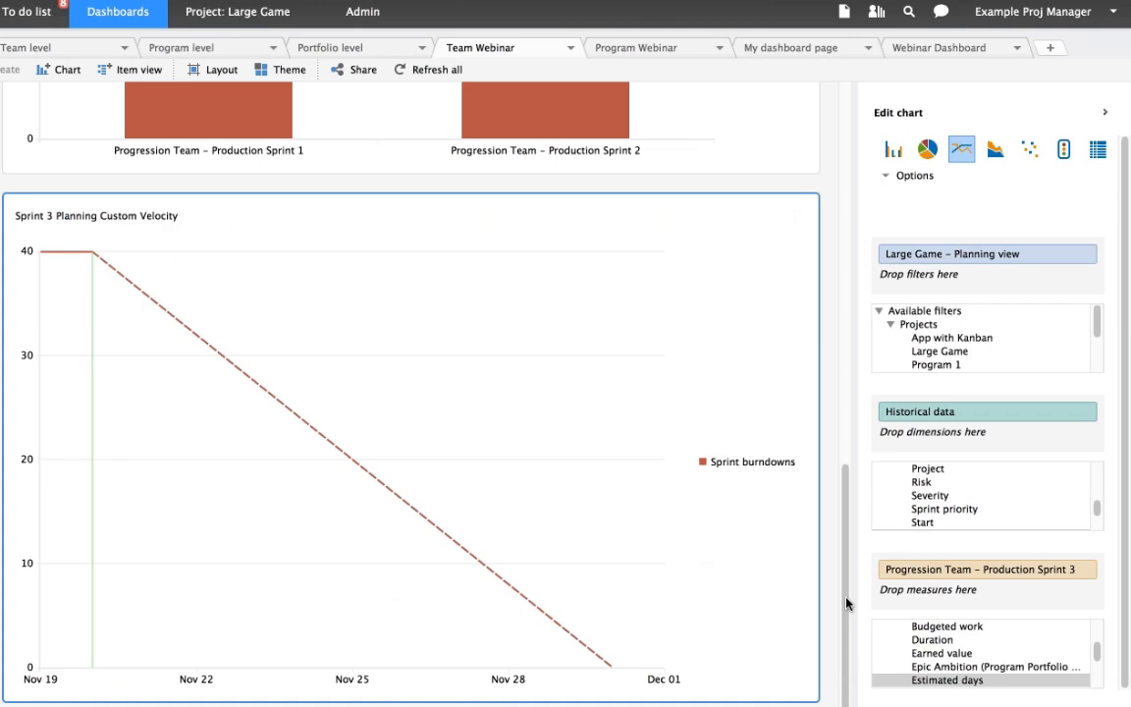
- Open the forecasting settings of the Sprint 3 Planning Custom Velocity chart's Historical data and inspect the available velocity choices
{"action": "scroll", "coordinate": [303, 448], "scroll_direction": "up", "scroll_amount": 5}
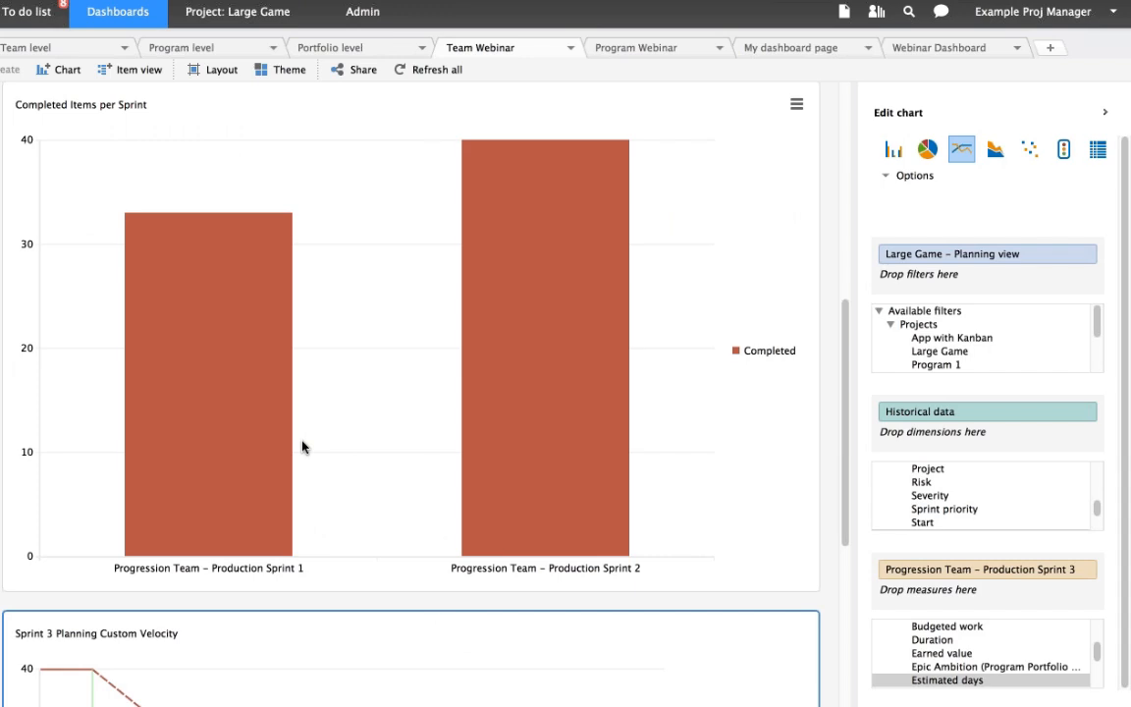
{"action": "mouse_move", "coordinate": [535, 411]}
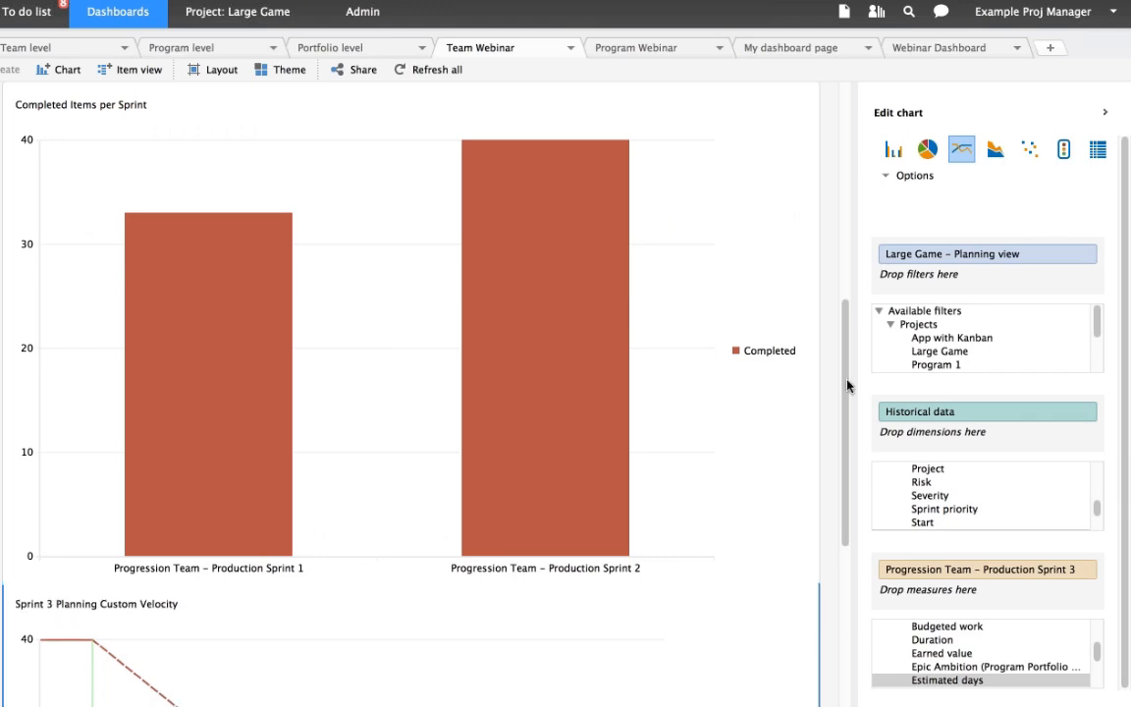
{"action": "left_click_drag", "start_coordinate": [847, 386], "coordinate": [850, 430]}
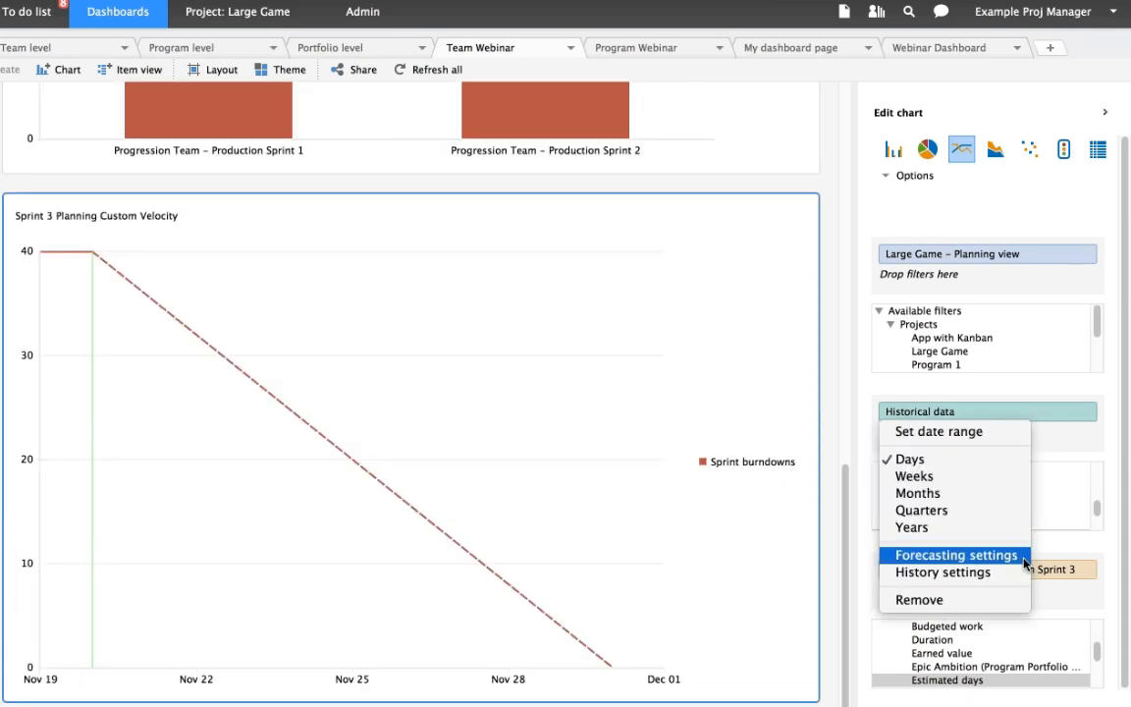
{"action": "left_click", "coordinate": [1022, 556]}
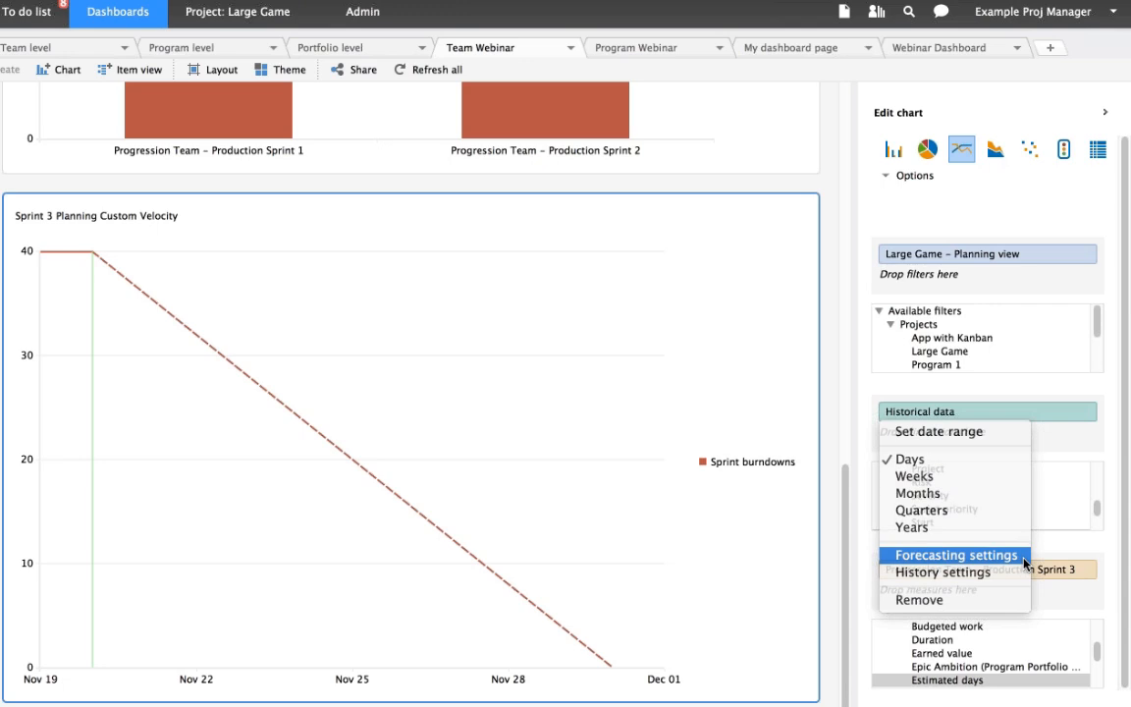
{"action": "left_click", "coordinate": [772, 394]}
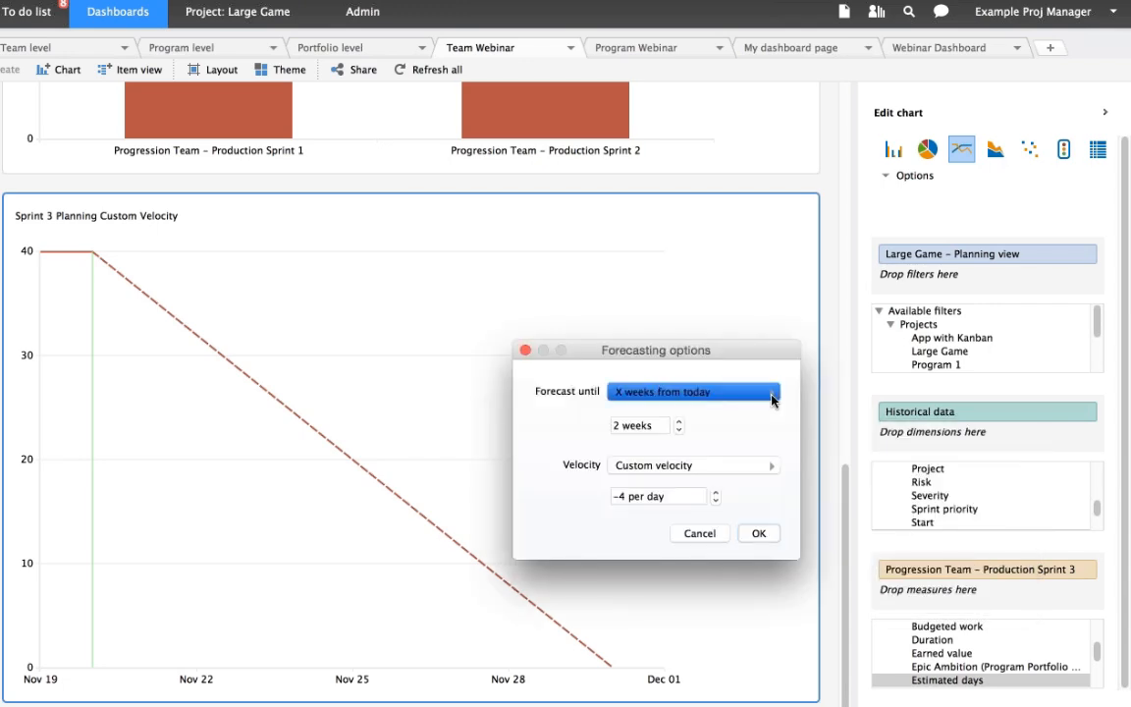
{"action": "left_click", "coordinate": [772, 465]}
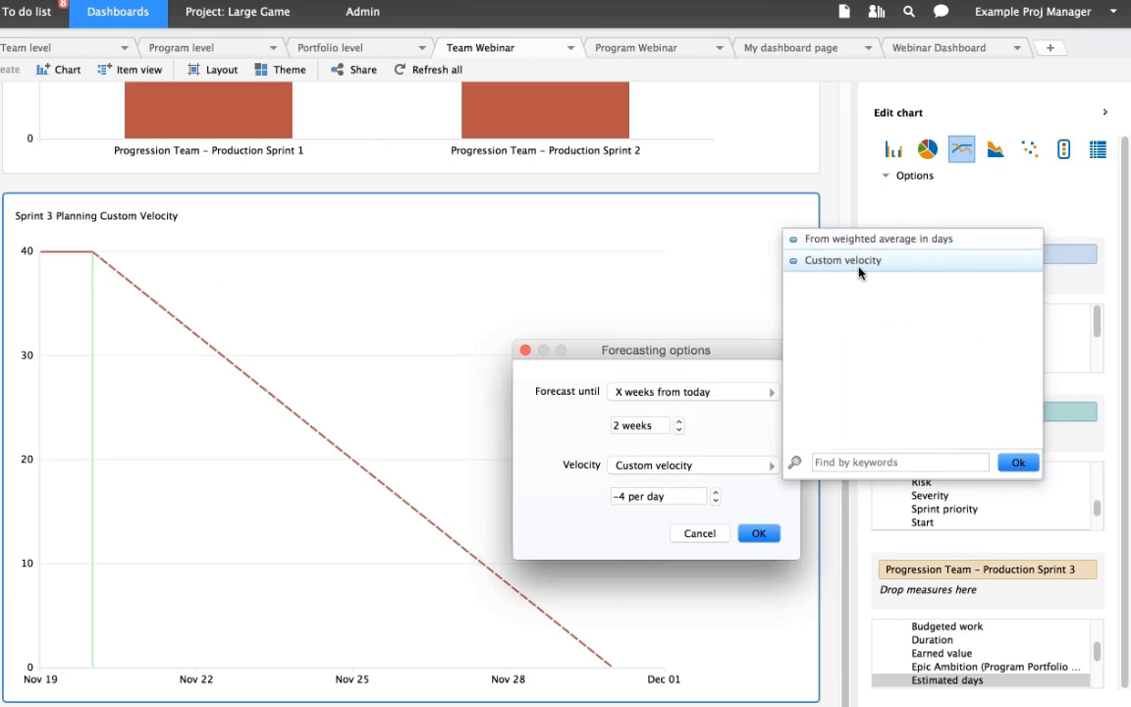
{"action": "left_click", "coordinate": [737, 360]}
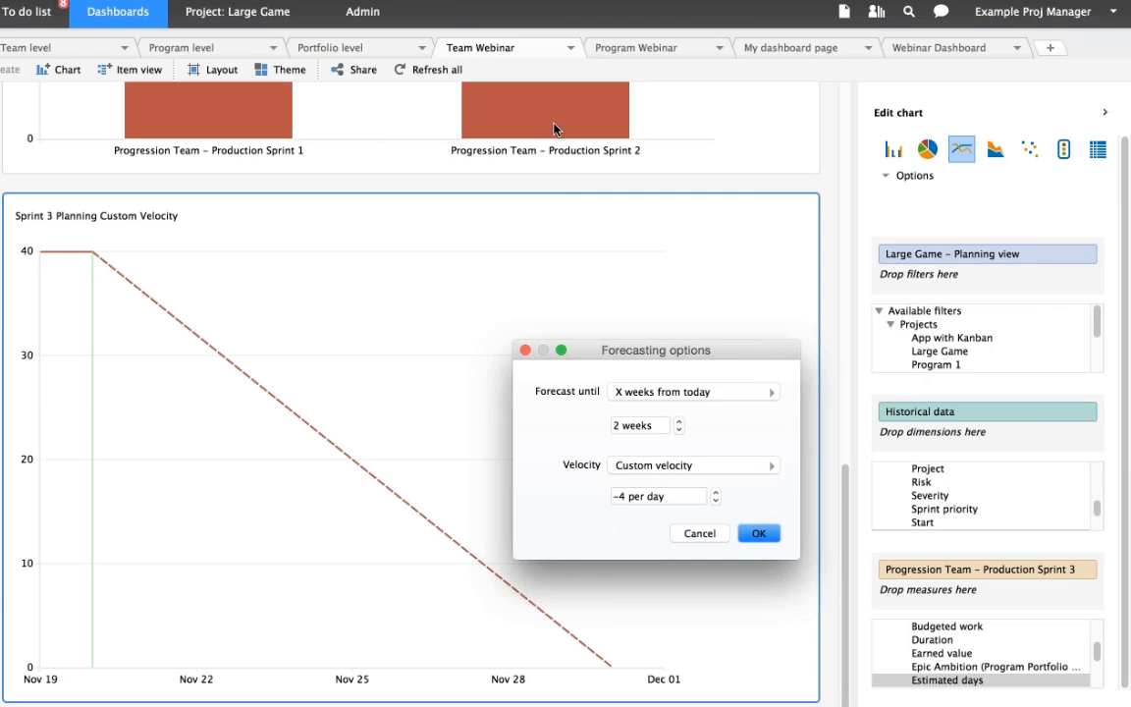
- Set the forecast's custom velocity to -5 per day and apply it to the chart
{"action": "left_click", "coordinate": [621, 496]}
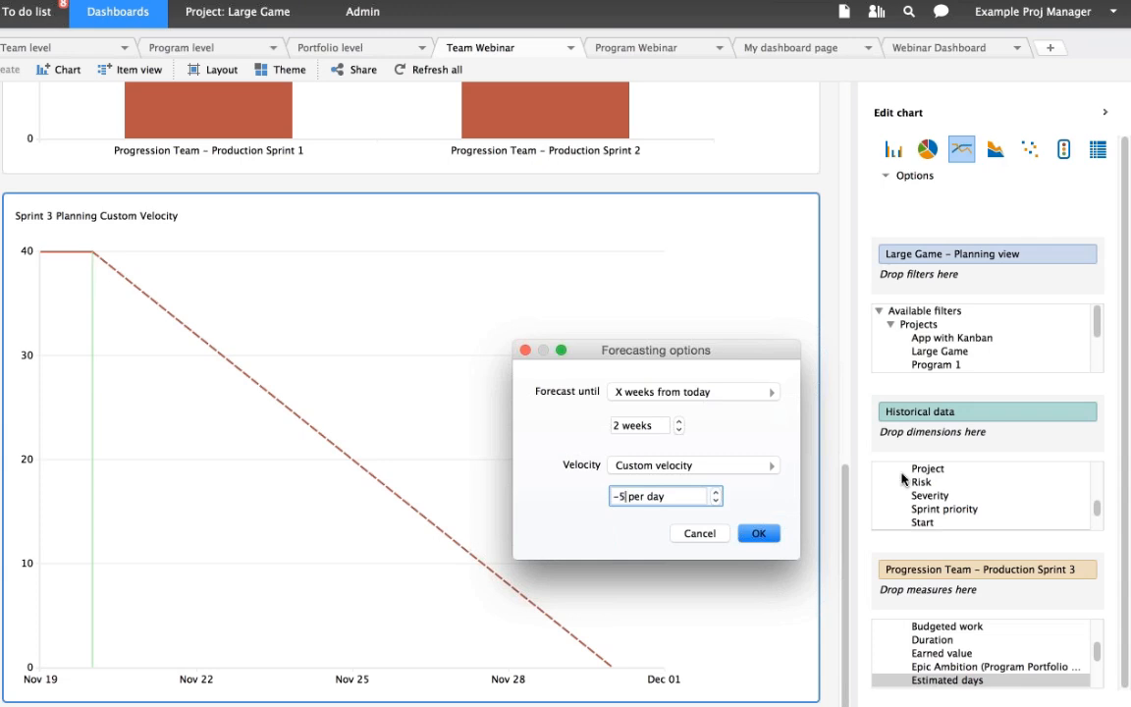
{"action": "key", "text": "Down"}
{"action": "left_click", "coordinate": [760, 536]}
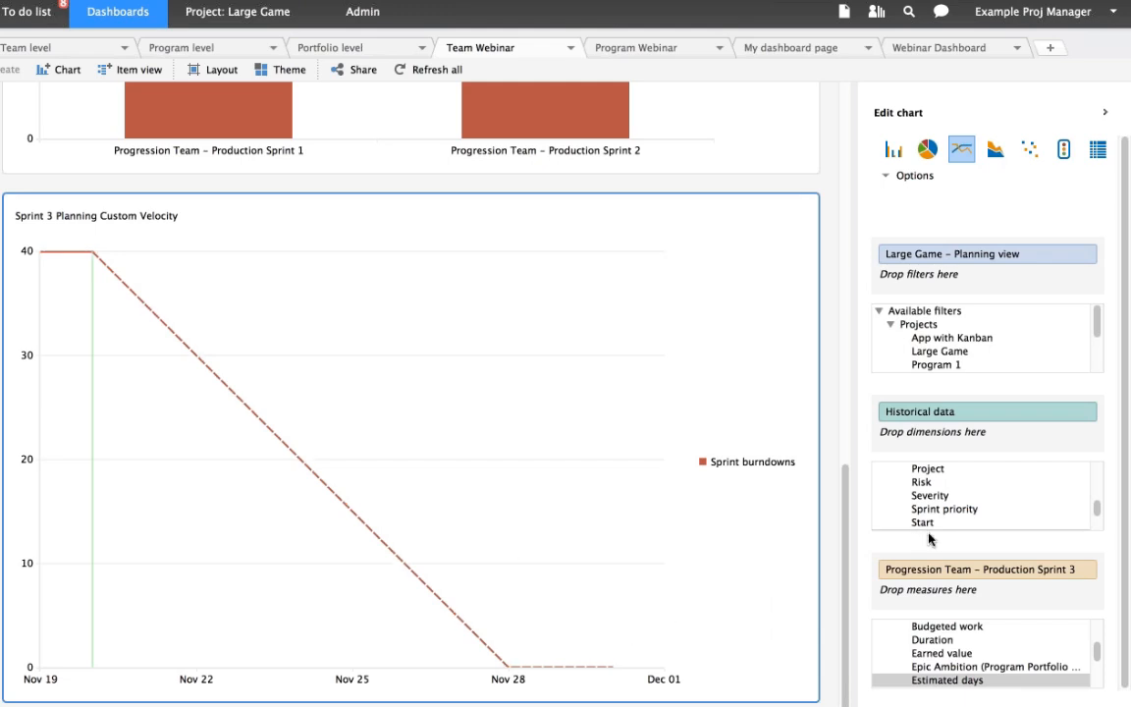
- Change the custom velocity in the Historical data forecasting settings to -3 per day and apply it
{"action": "left_click", "coordinate": [1082, 412]}
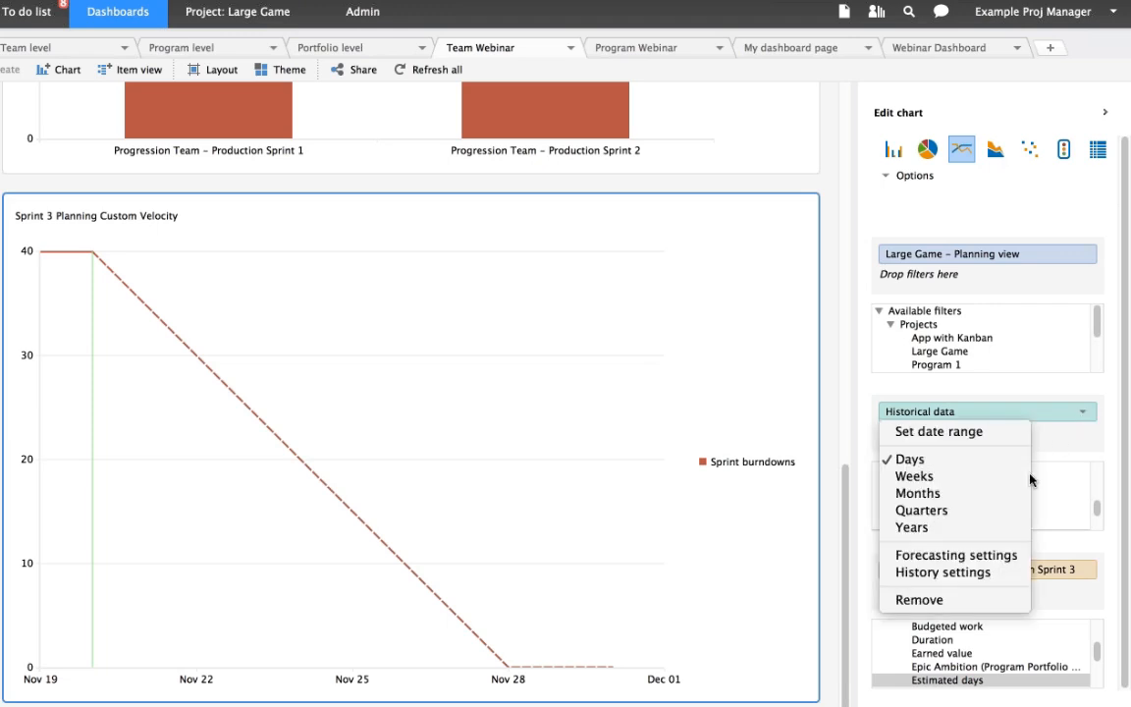
{"action": "left_click", "coordinate": [991, 556]}
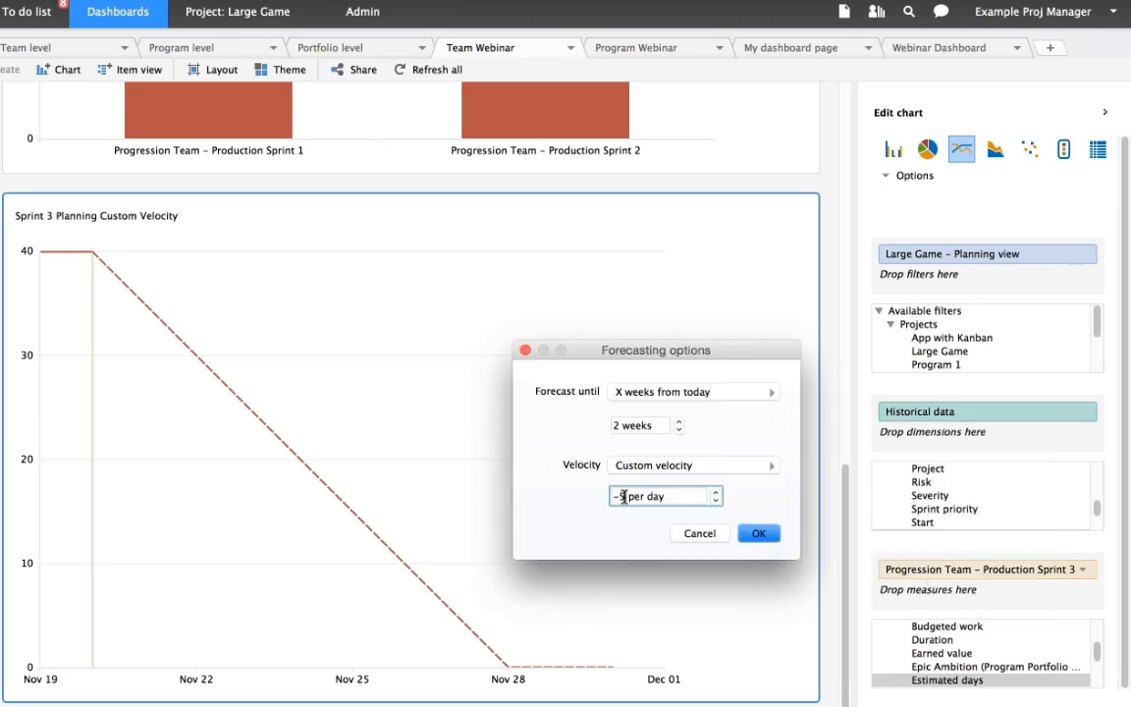
{"action": "key", "text": "BackSpace"}
{"action": "type", "text": "3"}
{"action": "left_click", "coordinate": [757, 537]}
{"action": "left_click", "coordinate": [762, 539]}
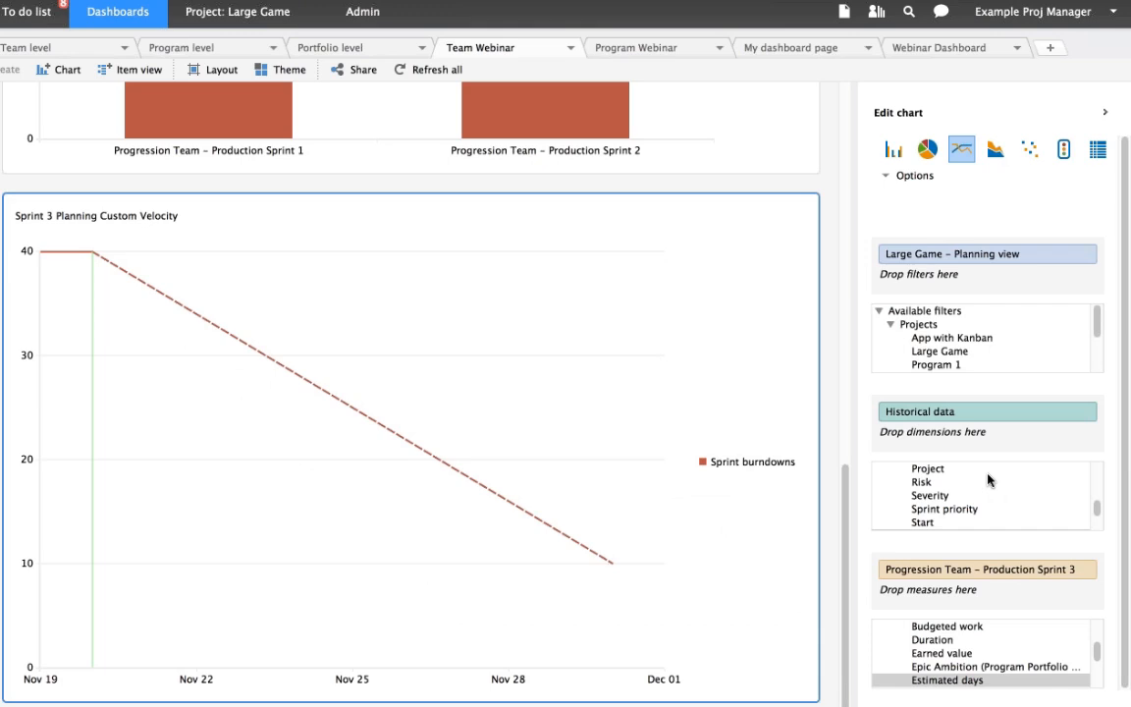
- Review the date range set for the chart's Historical data dimension and cancel without changing it
{"action": "left_click", "coordinate": [1085, 412]}
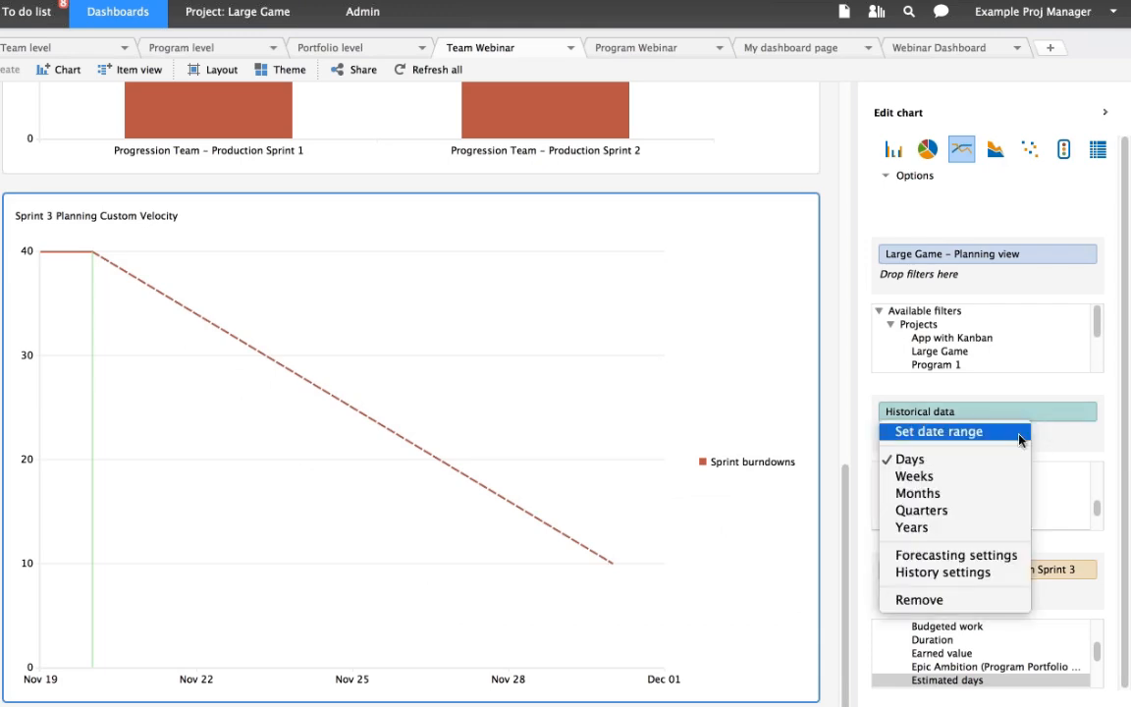
{"action": "left_click", "coordinate": [1017, 438]}
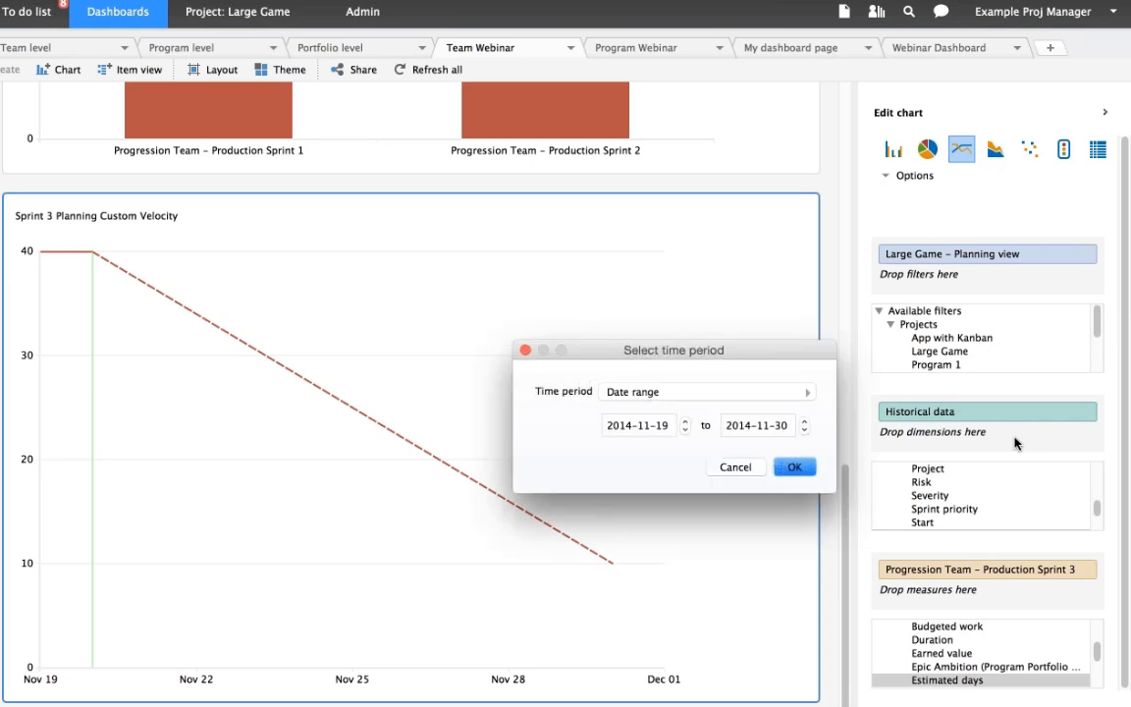
{"action": "left_click", "coordinate": [745, 468]}
- Extend the chart's forecast period by one week in the forecasting settings and apply it
{"action": "left_click", "coordinate": [1000, 412]}
{"action": "left_click", "coordinate": [1002, 558]}
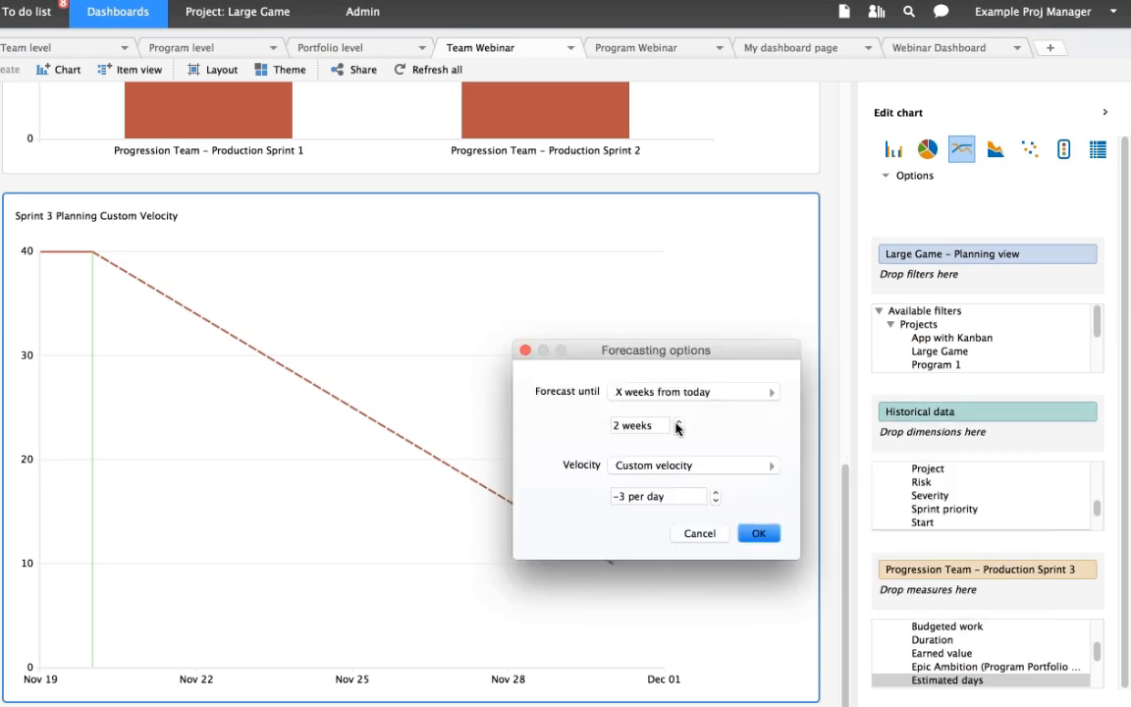
{"action": "left_click", "coordinate": [676, 422]}
{"action": "left_click", "coordinate": [757, 533]}
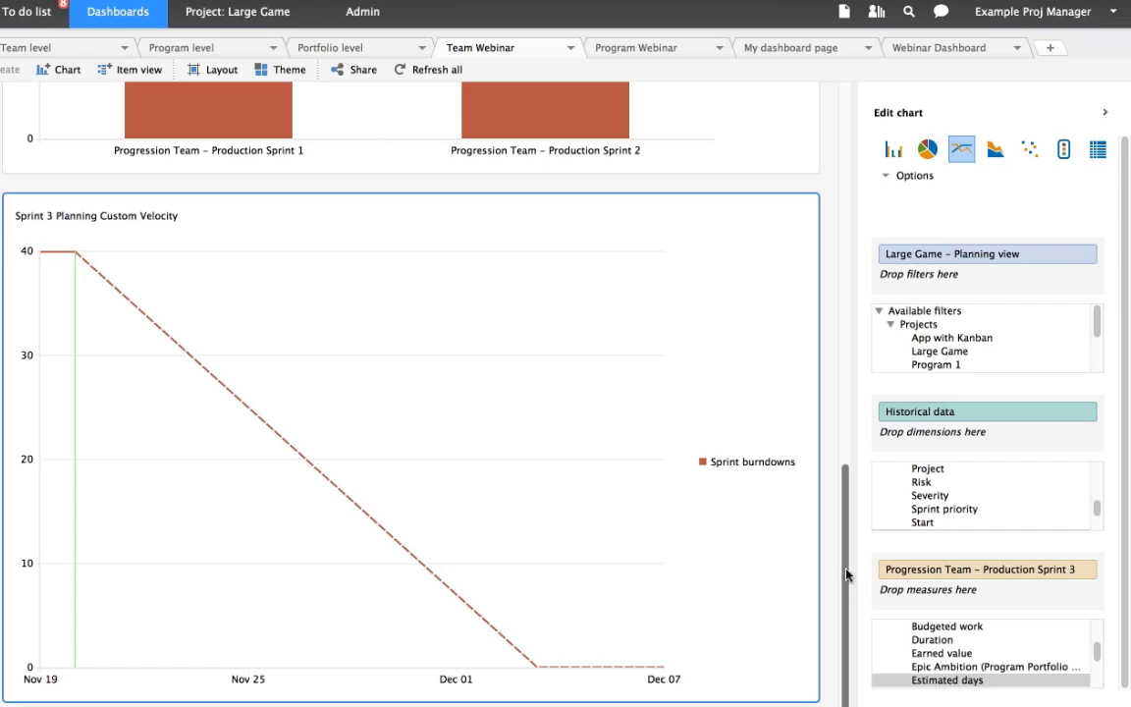
- Compare the chart with Completed Items per Sprint and locate the Sprint burndowns entry under the Burndowns measures
{"action": "scroll", "coordinate": [487, 438], "scroll_direction": "up", "scroll_amount": 2}
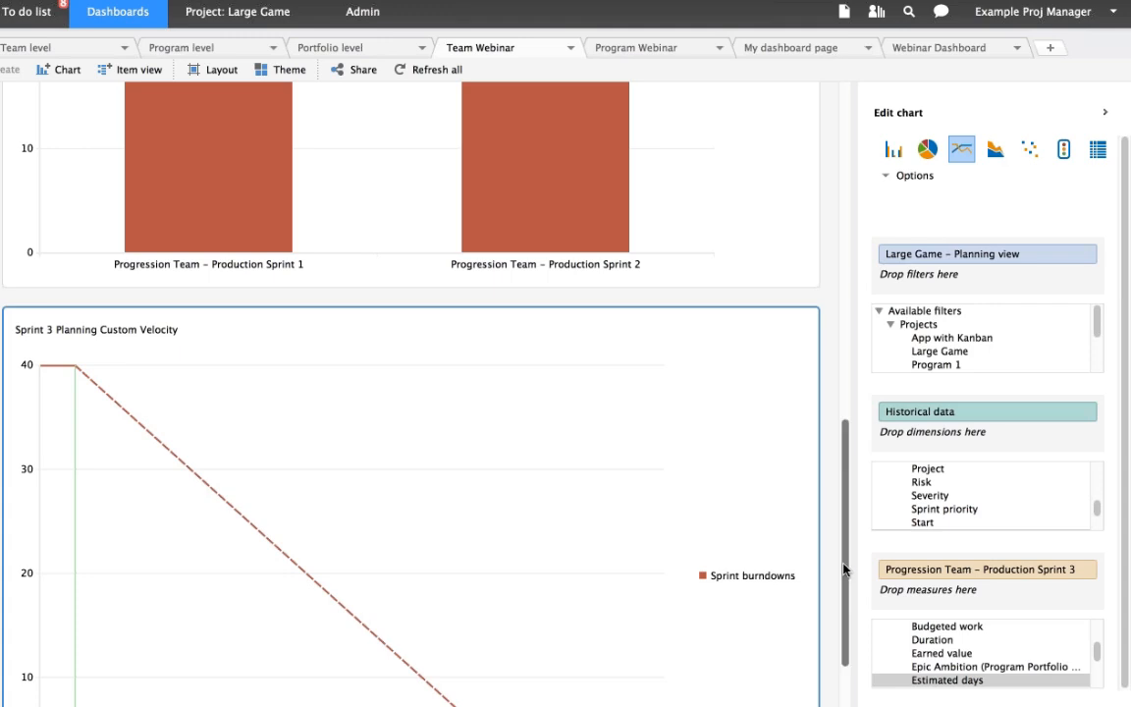
{"action": "scroll", "coordinate": [844, 589], "scroll_direction": "up", "scroll_amount": 1}
{"action": "scroll", "coordinate": [840, 664], "scroll_direction": "down", "scroll_amount": 5}
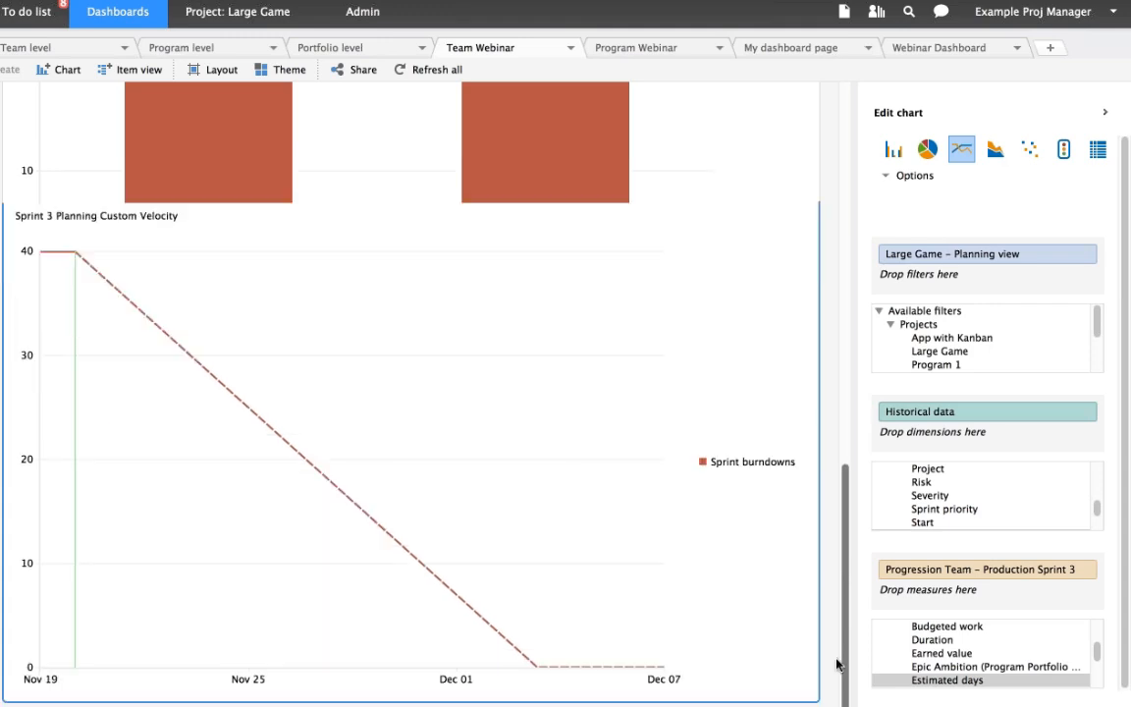
{"action": "left_click", "coordinate": [1098, 656]}
{"action": "mouse_move", "coordinate": [1099, 659]}
{"action": "left_mouse_down"}
{"action": "mouse_move", "coordinate": [1094, 682]}
{"action": "mouse_move", "coordinate": [1096, 635]}
{"action": "left_mouse_up"}
{"action": "left_click", "coordinate": [891, 653]}
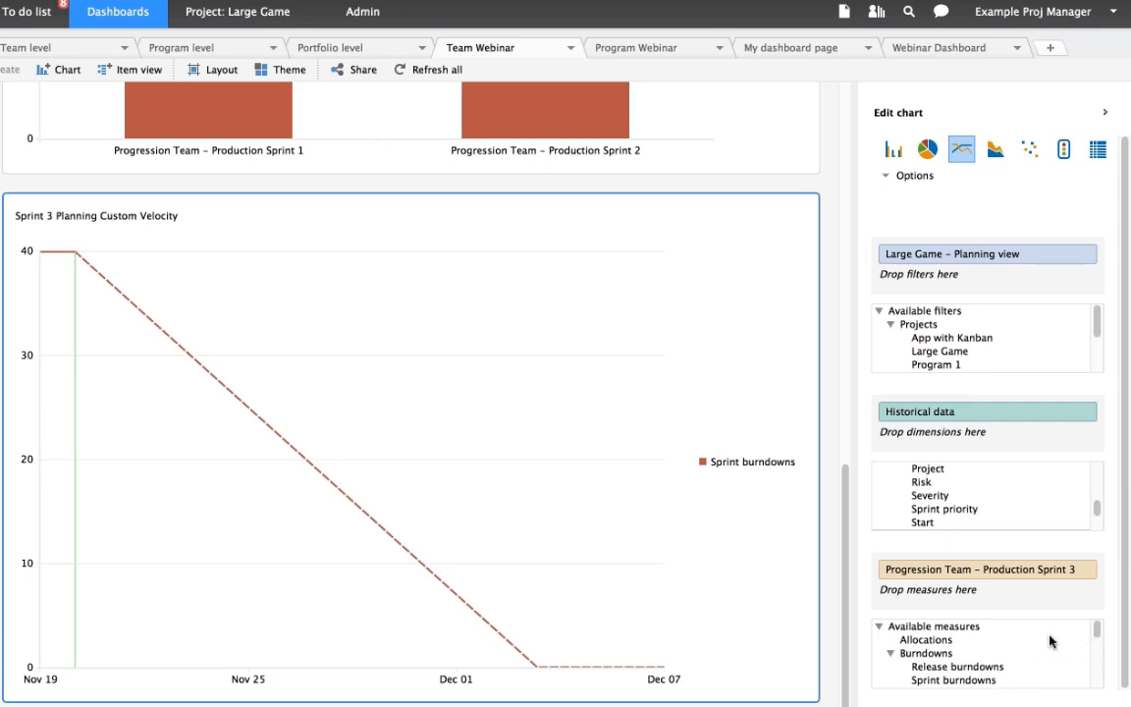
- Check the unit and the selected sprint burndown of the Progression Team - Production Sprint 3 measure, keeping the selection
{"action": "left_click", "coordinate": [1082, 570]}
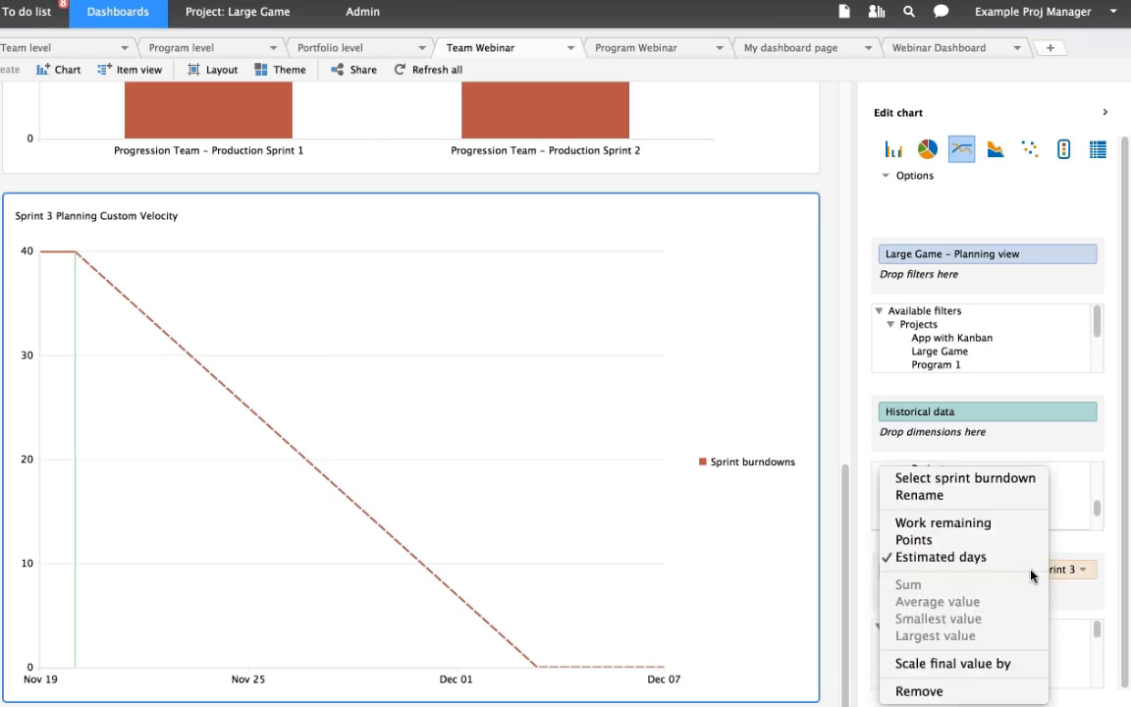
{"action": "left_click", "coordinate": [998, 488]}
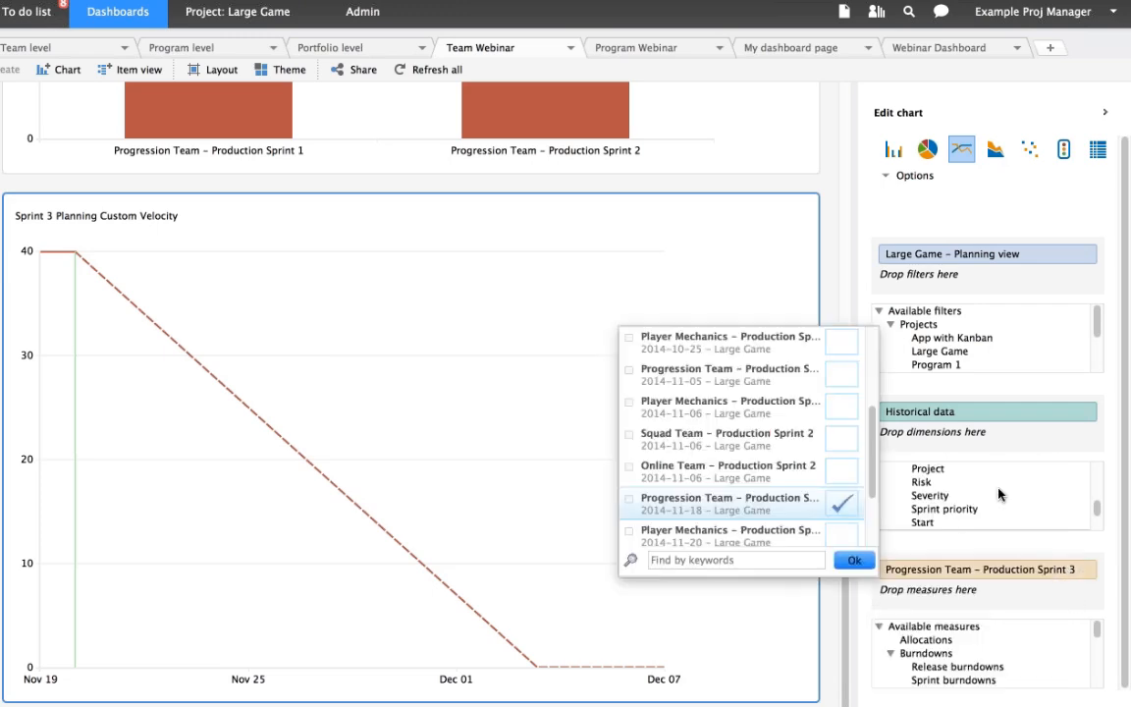
{"action": "left_click", "coordinate": [855, 562]}
{"action": "scroll", "coordinate": [750, 251], "scroll_direction": "up", "scroll_amount": 5}
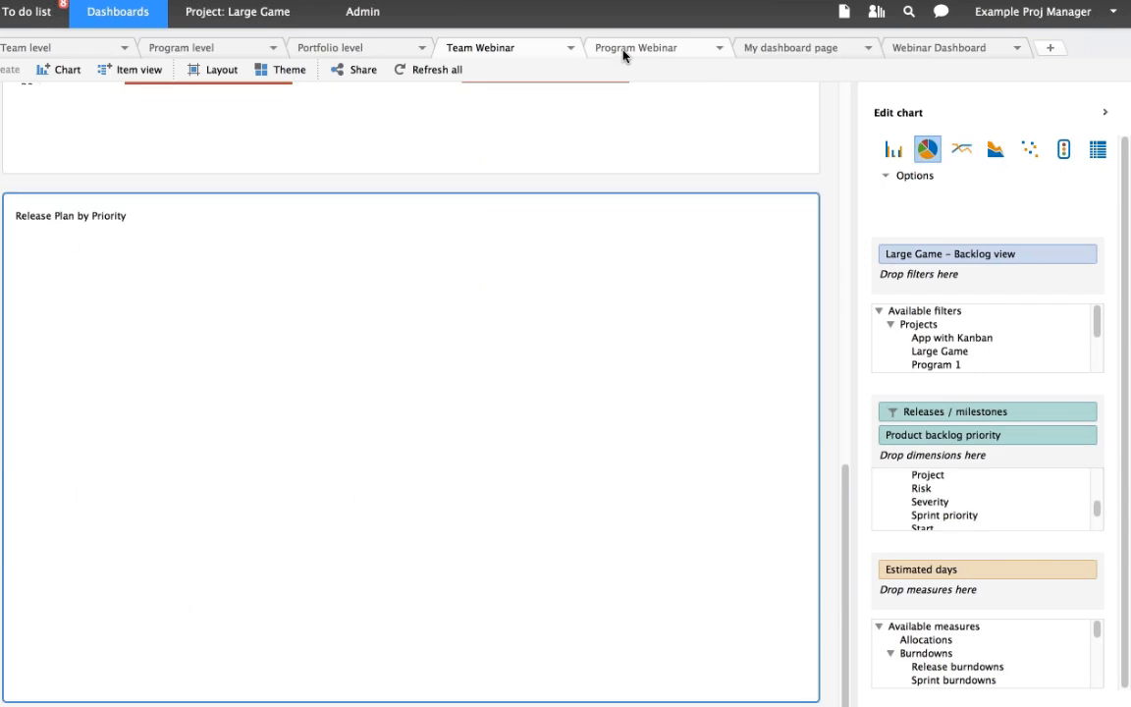
- Switch to the Program Webinar page and select its DEEP average estimation per priority chart
{"action": "left_click", "coordinate": [623, 52]}
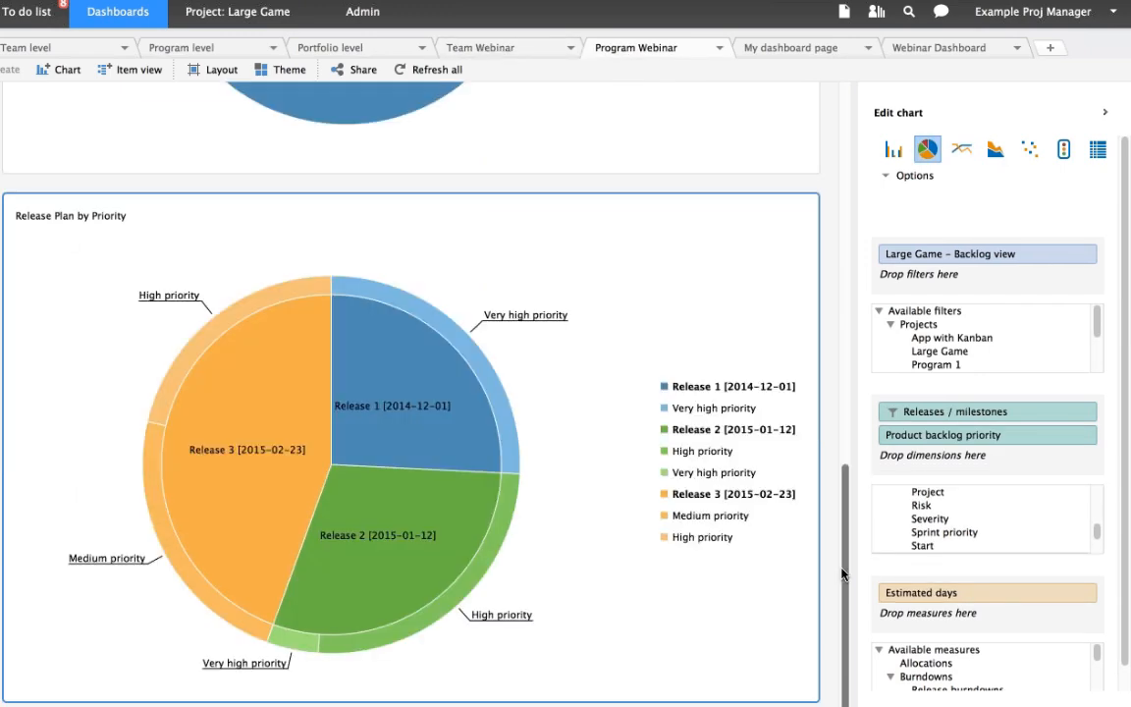
{"action": "scroll", "coordinate": [841, 568], "scroll_direction": "up", "scroll_amount": 1}
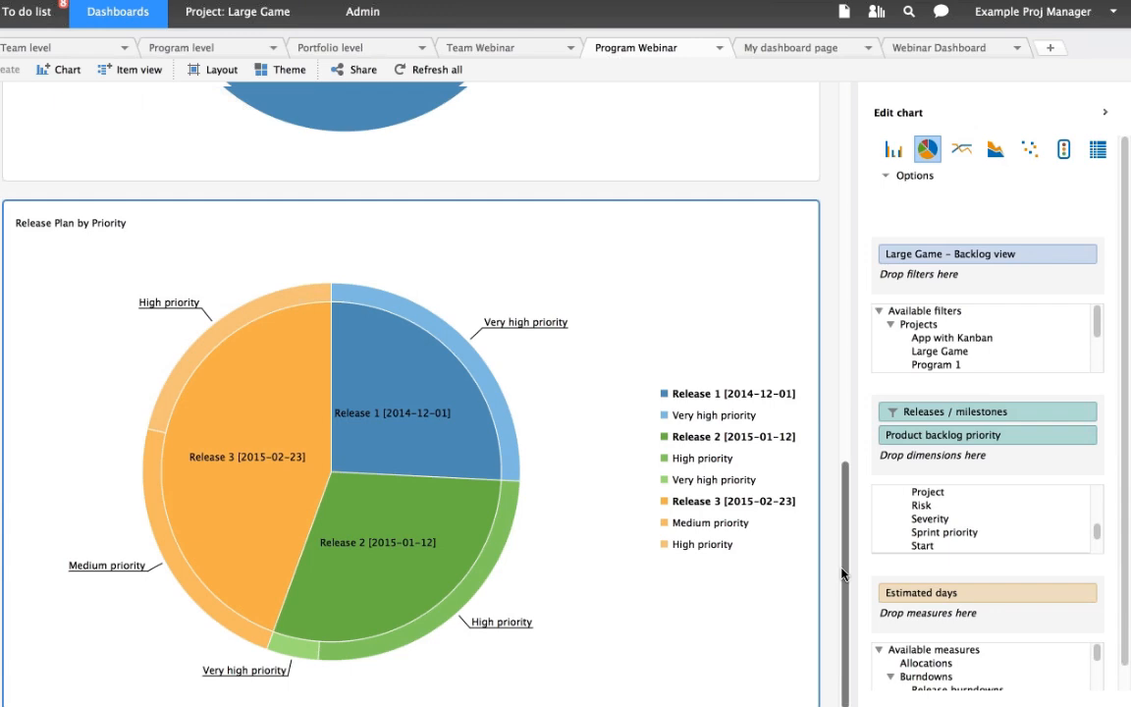
{"action": "left_click_drag", "start_coordinate": [841, 568], "coordinate": [847, 192]}
{"action": "left_click", "coordinate": [208, 274]}
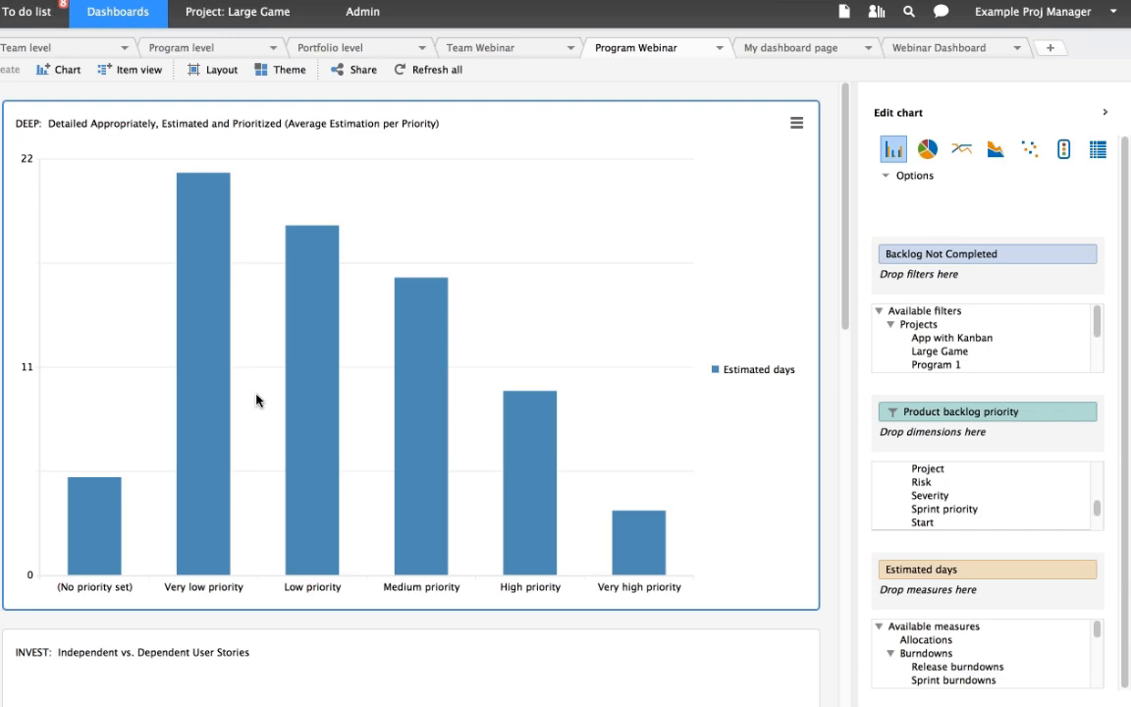
- Inspect the criteria of the Backlog Not Completed report used as the DEEP chart's filter, and close it without changes
{"action": "mouse_move", "coordinate": [222, 406]}
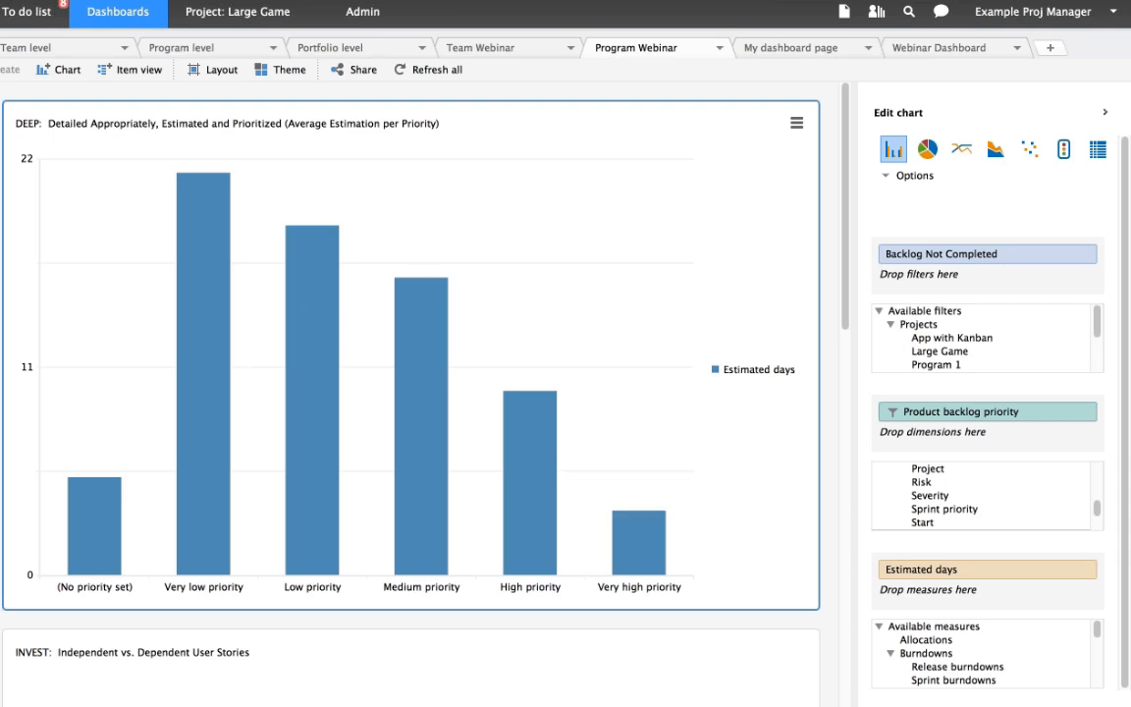
{"action": "left_click", "coordinate": [989, 257]}
{"action": "left_click", "coordinate": [982, 275]}
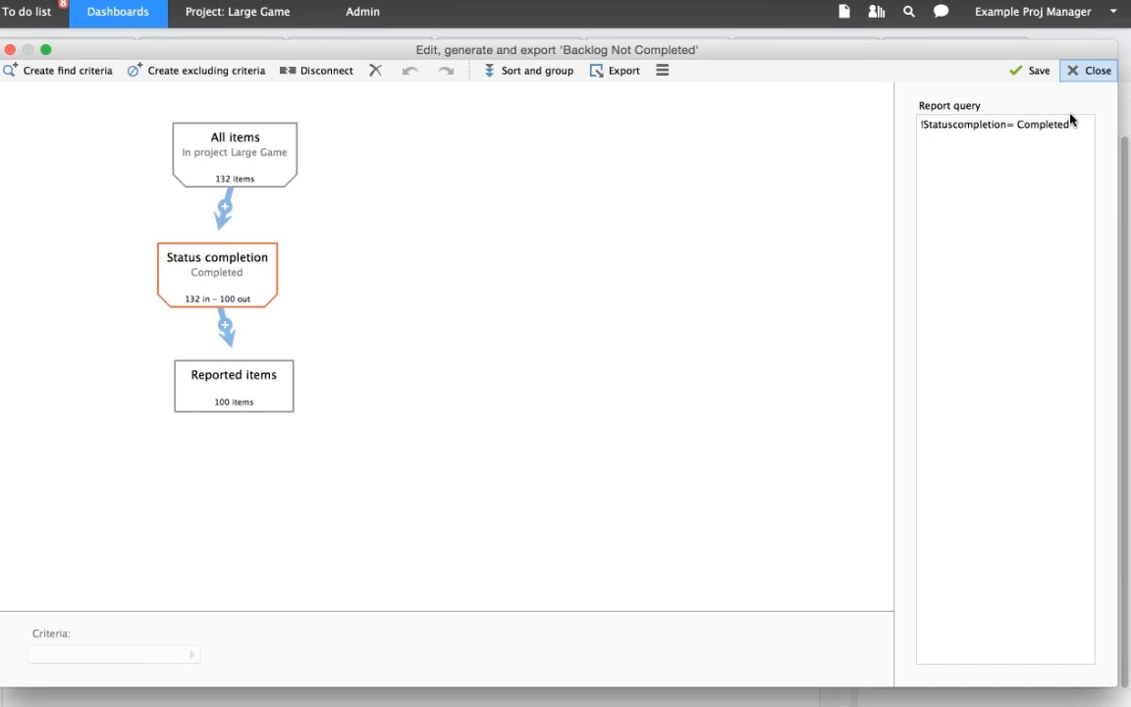
{"action": "left_click", "coordinate": [1087, 71]}
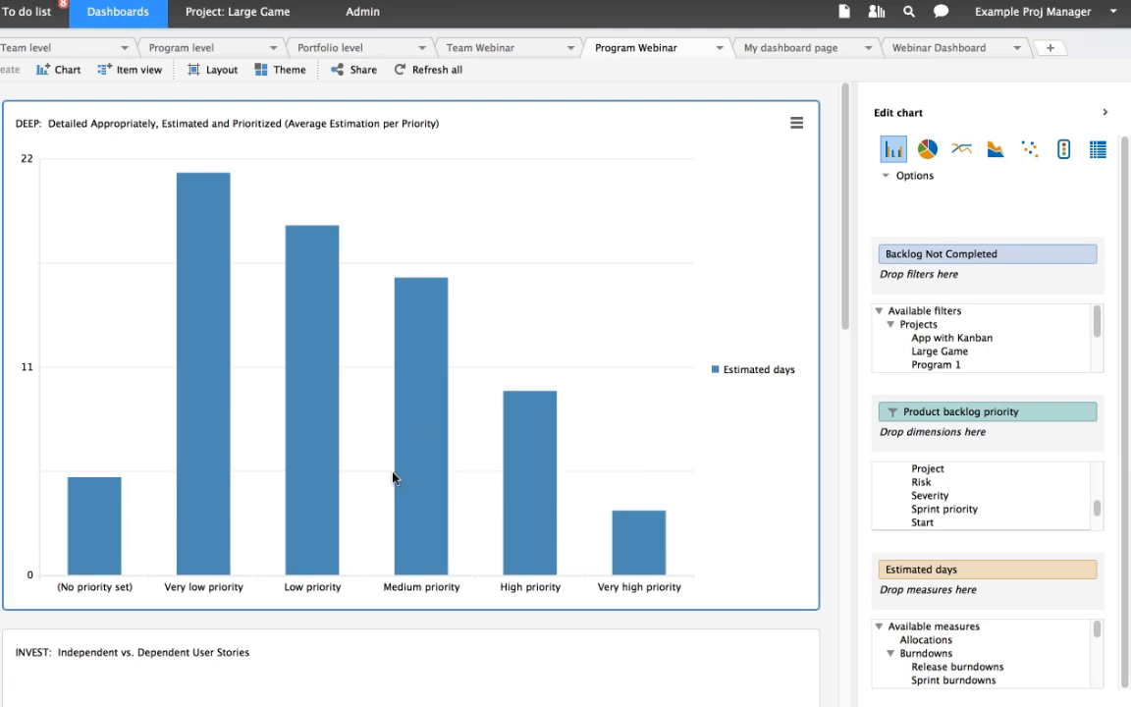
- Review the sorting options of the Product backlog priority dimension and the calculation options of the Estimated days measure
{"action": "mouse_move", "coordinate": [414, 464]}
{"action": "mouse_move", "coordinate": [324, 454]}
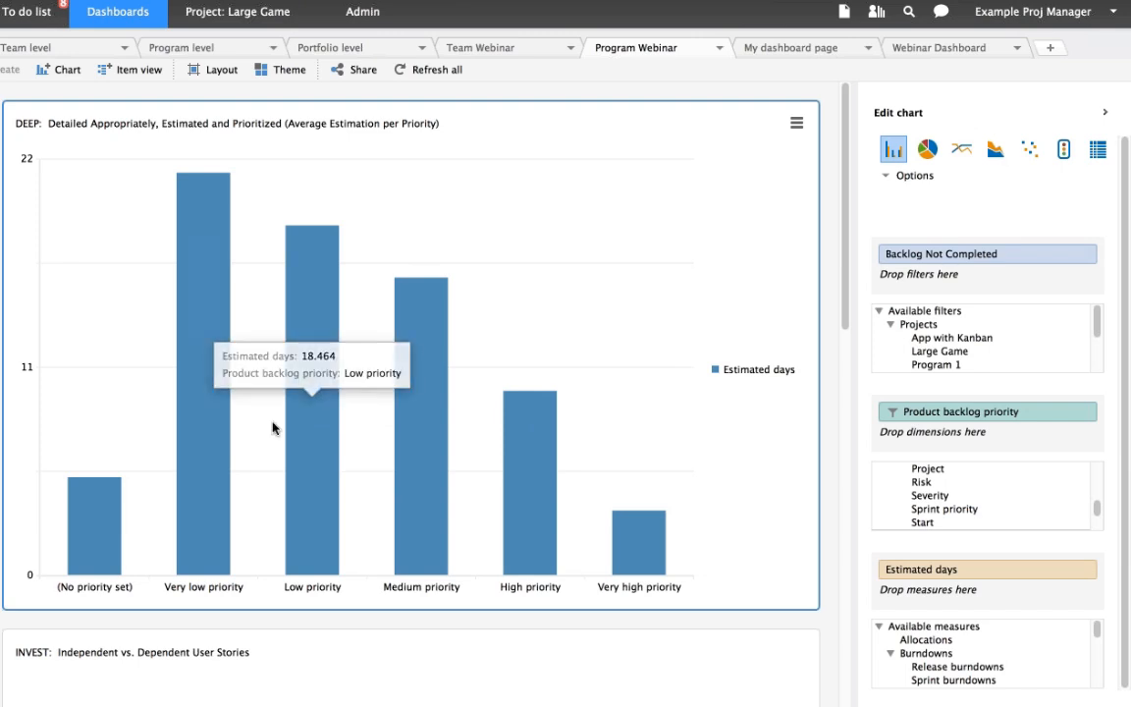
{"action": "mouse_move", "coordinate": [97, 523]}
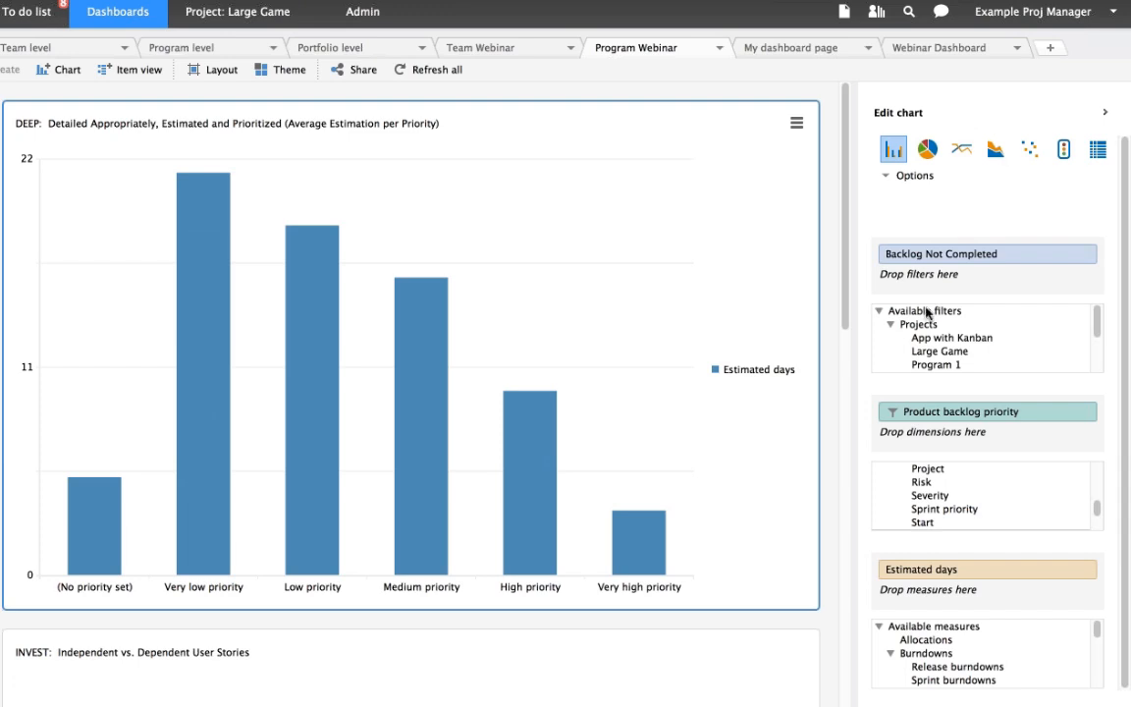
{"action": "left_click", "coordinate": [1083, 412]}
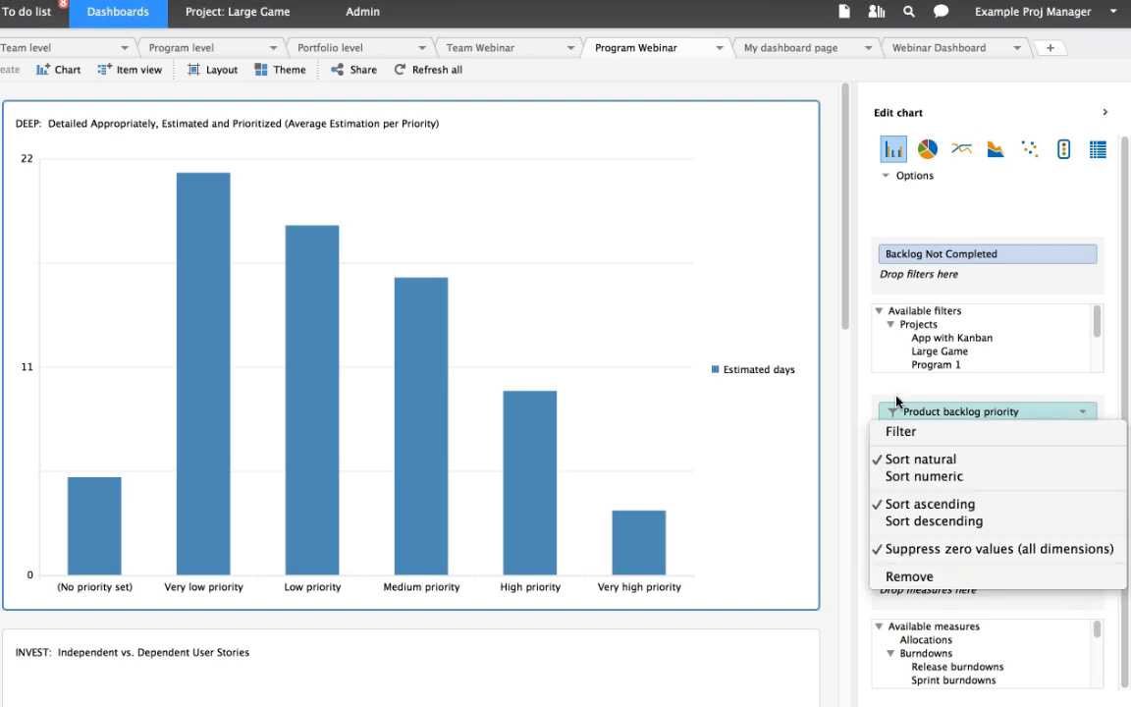
{"action": "left_click", "coordinate": [888, 393]}
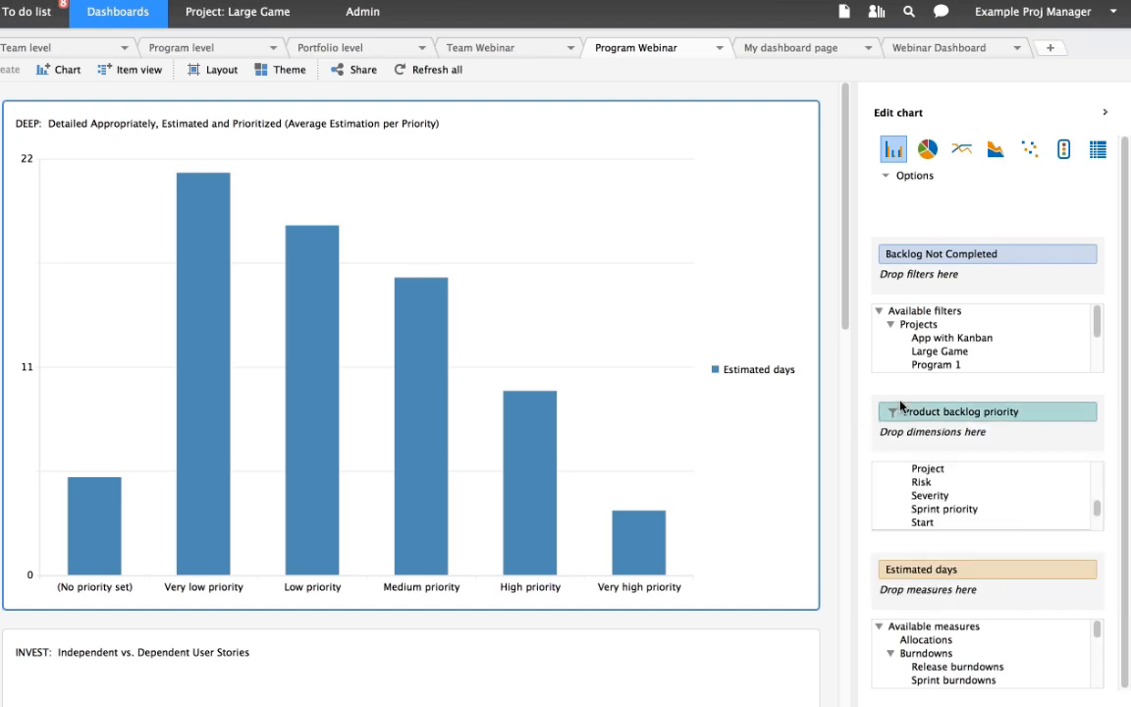
{"action": "left_click", "coordinate": [1057, 570]}
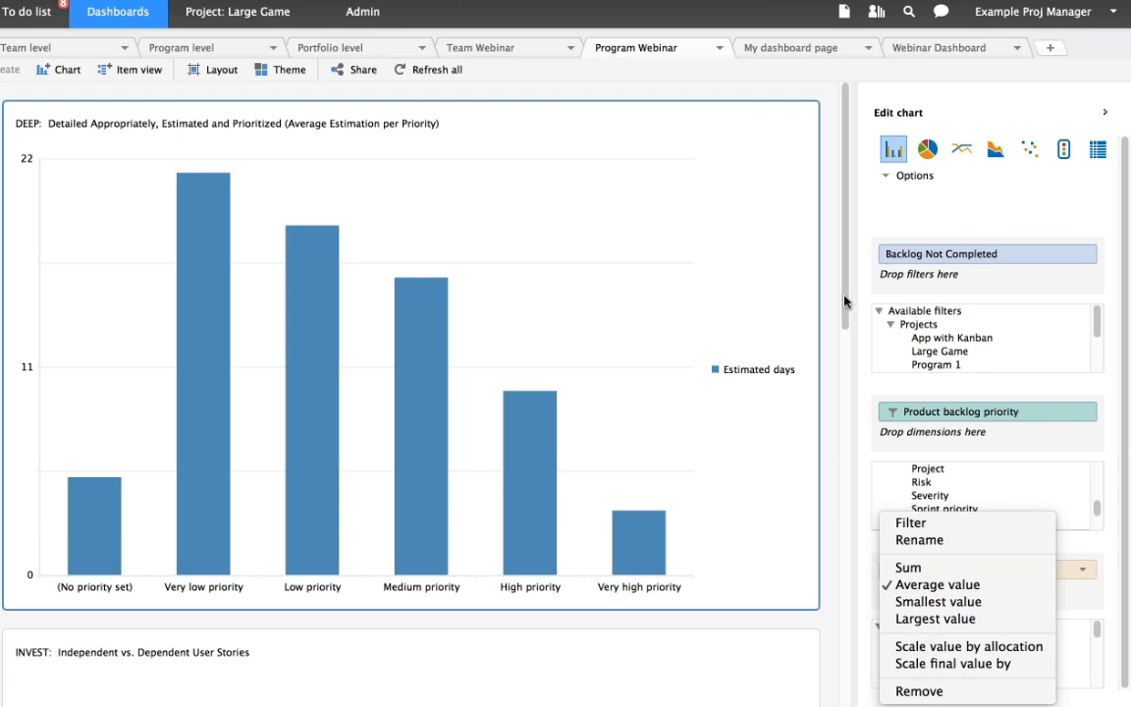
- Select the INVEST: Independent vs. Dependent User Stories chart to view its filter and measures
{"action": "left_click_drag", "start_coordinate": [845, 302], "coordinate": [845, 490]}
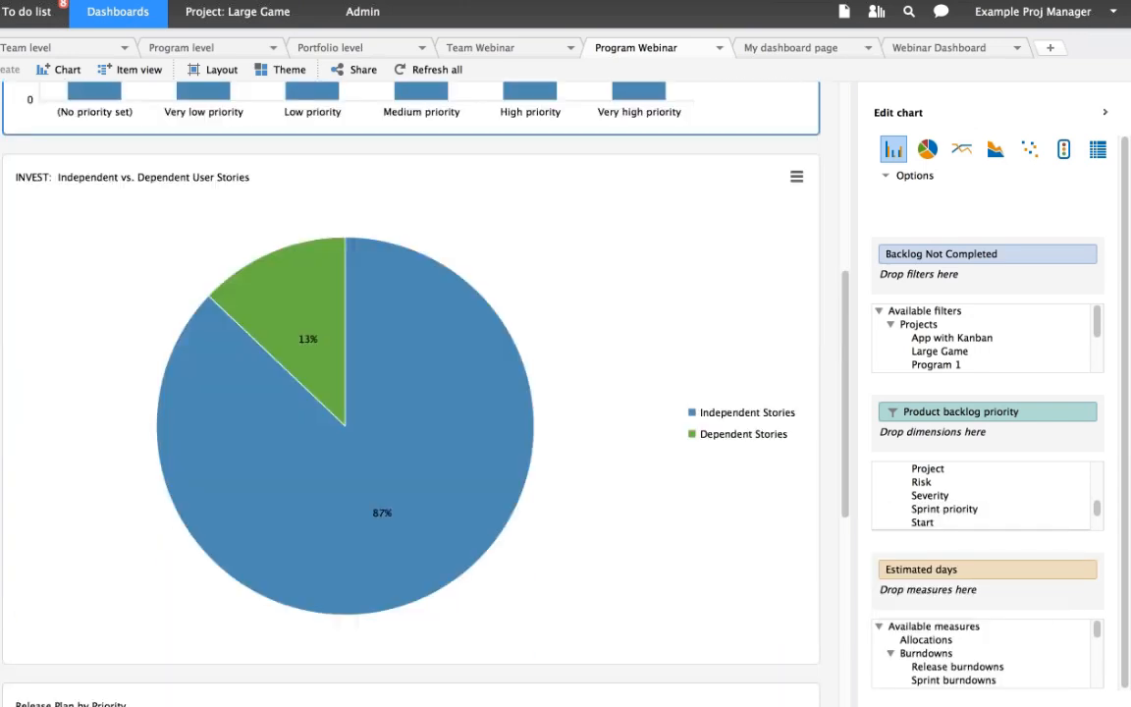
{"action": "left_click", "coordinate": [684, 275]}
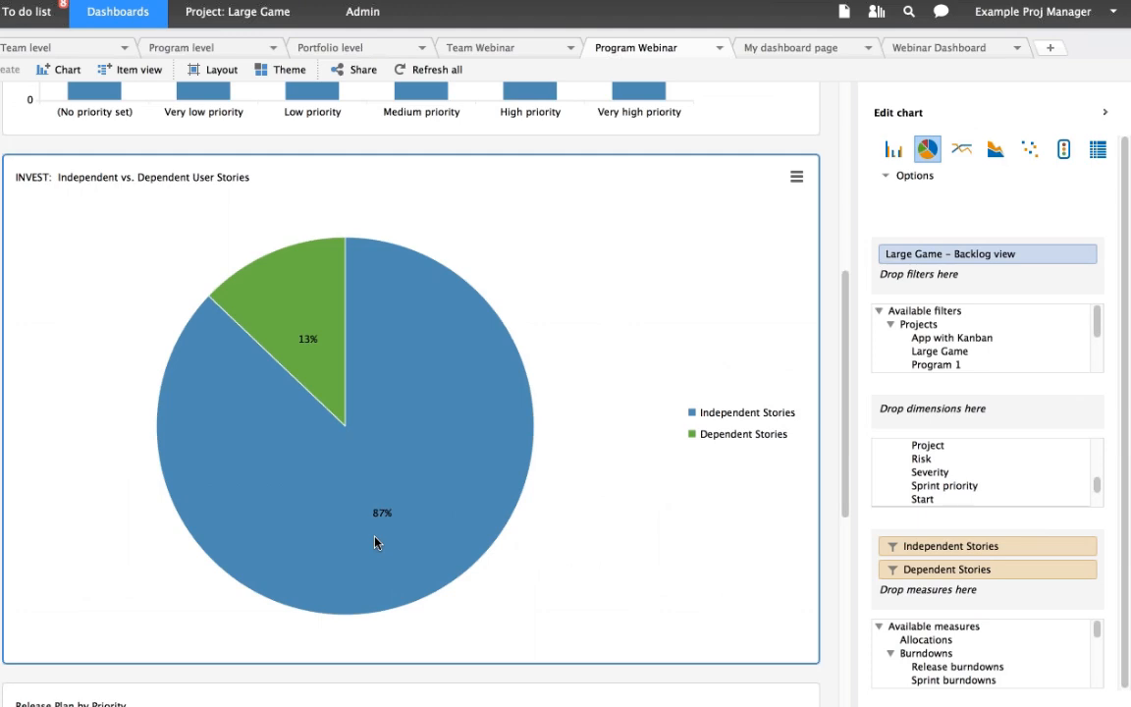
- Locate Number of items among the available measures and review the options of the Independent Stories and Dependent Stories measures
{"action": "mouse_move", "coordinate": [382, 412]}
{"action": "left_click", "coordinate": [889, 653]}
{"action": "left_click", "coordinate": [943, 673]}
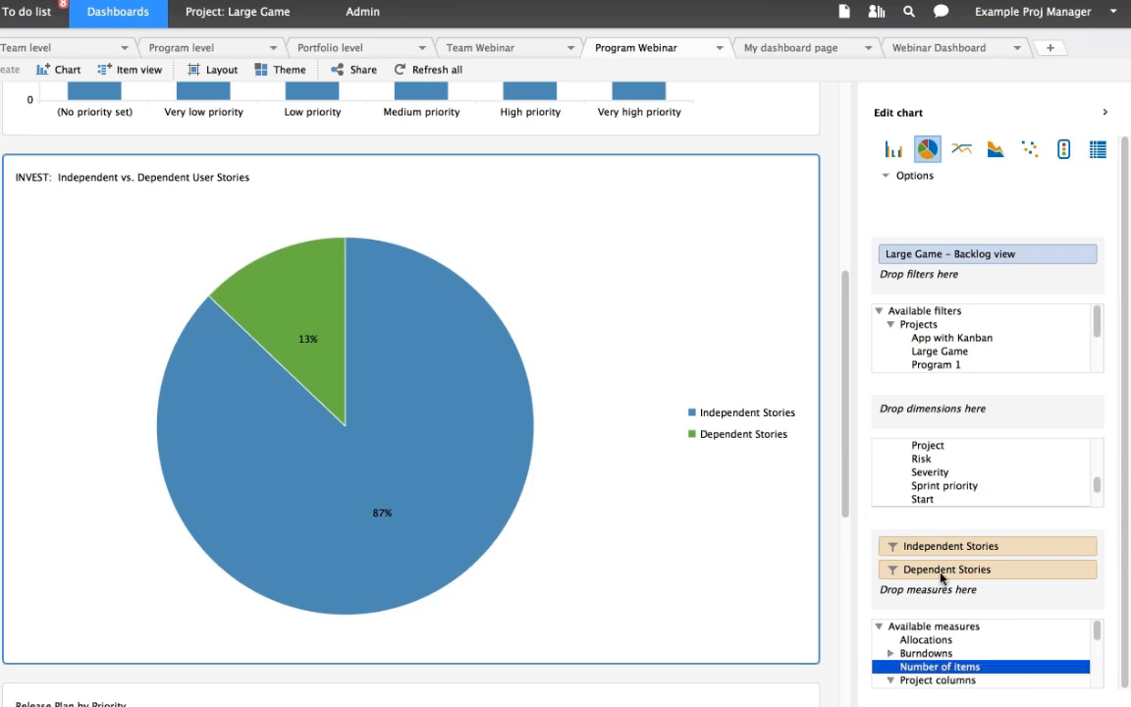
{"action": "left_click", "coordinate": [1085, 546]}
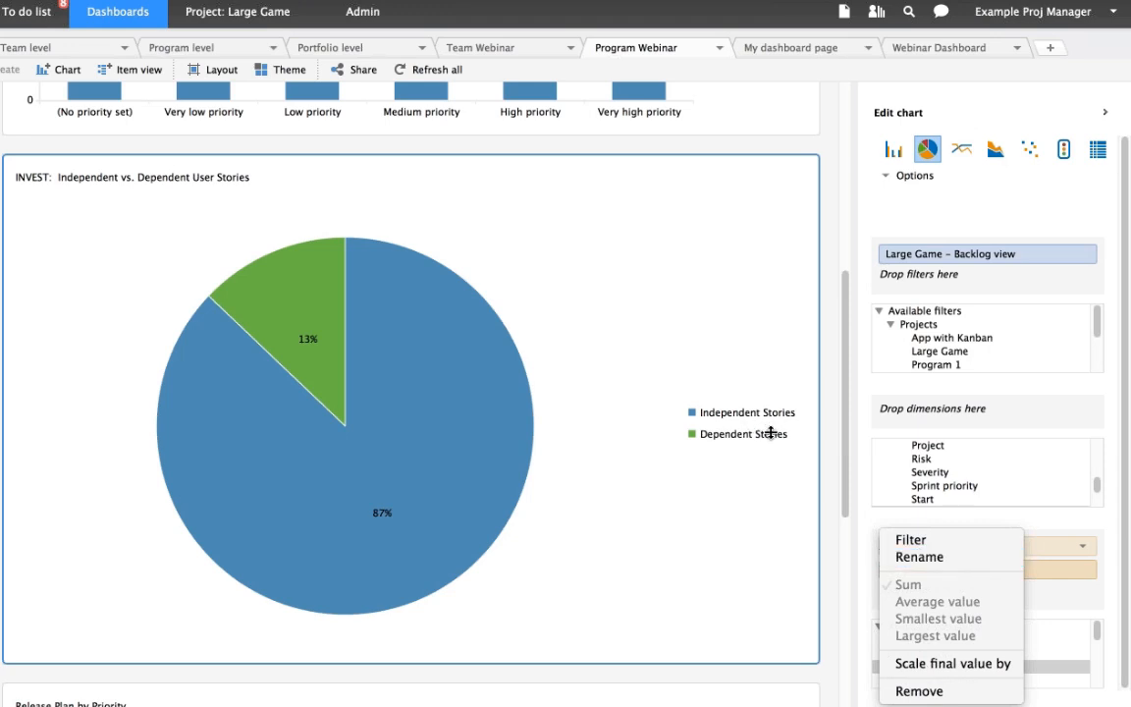
{"action": "left_click", "coordinate": [783, 528]}
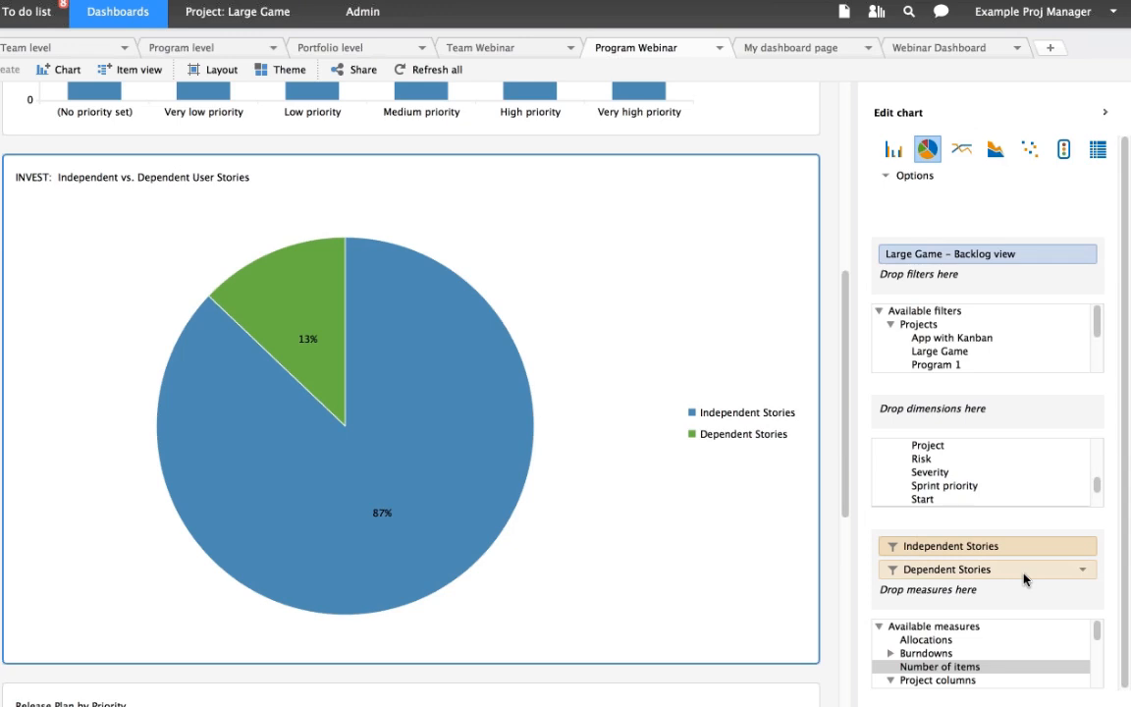
{"action": "left_click", "coordinate": [1084, 572]}
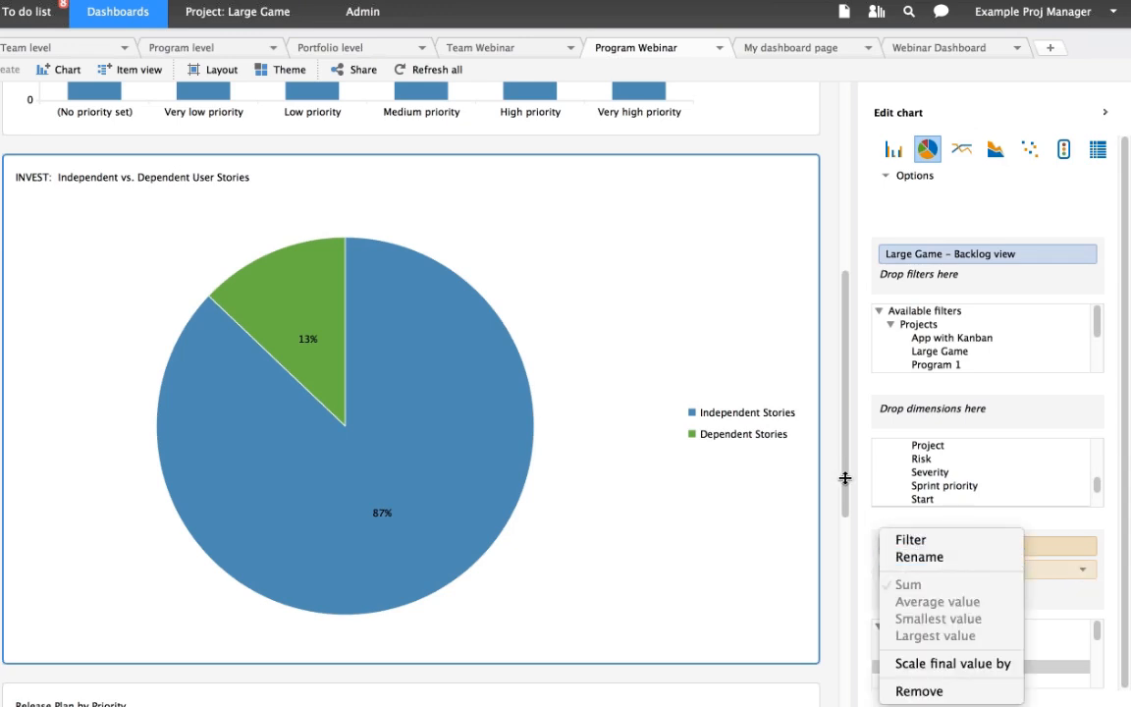
{"action": "left_click", "coordinate": [845, 478]}
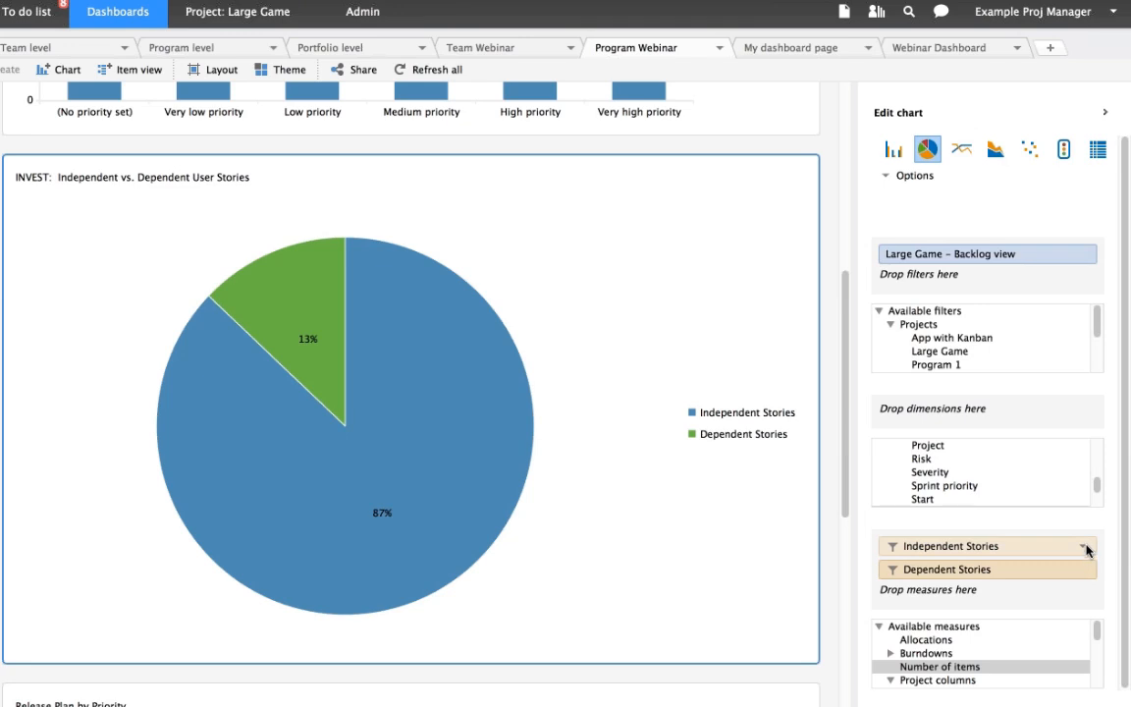
- Review which report filters the Independent Stories measure and which one filters the Dependent Stories measure
{"action": "left_click", "coordinate": [1084, 547]}
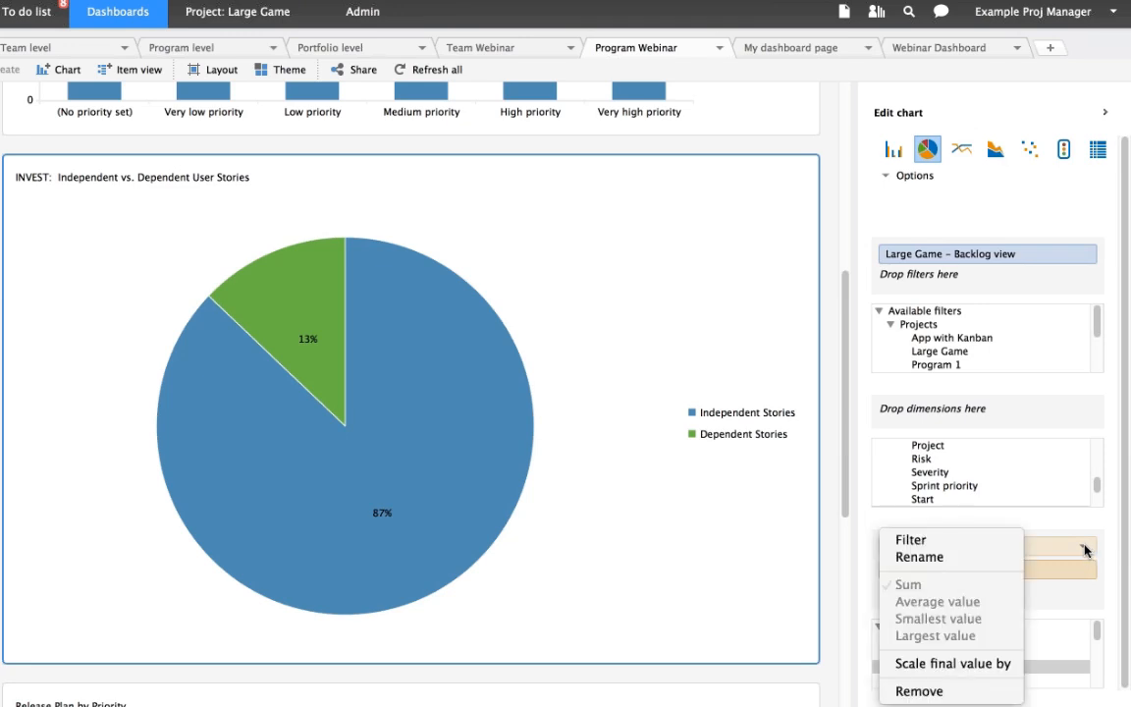
{"action": "left_click", "coordinate": [1005, 549]}
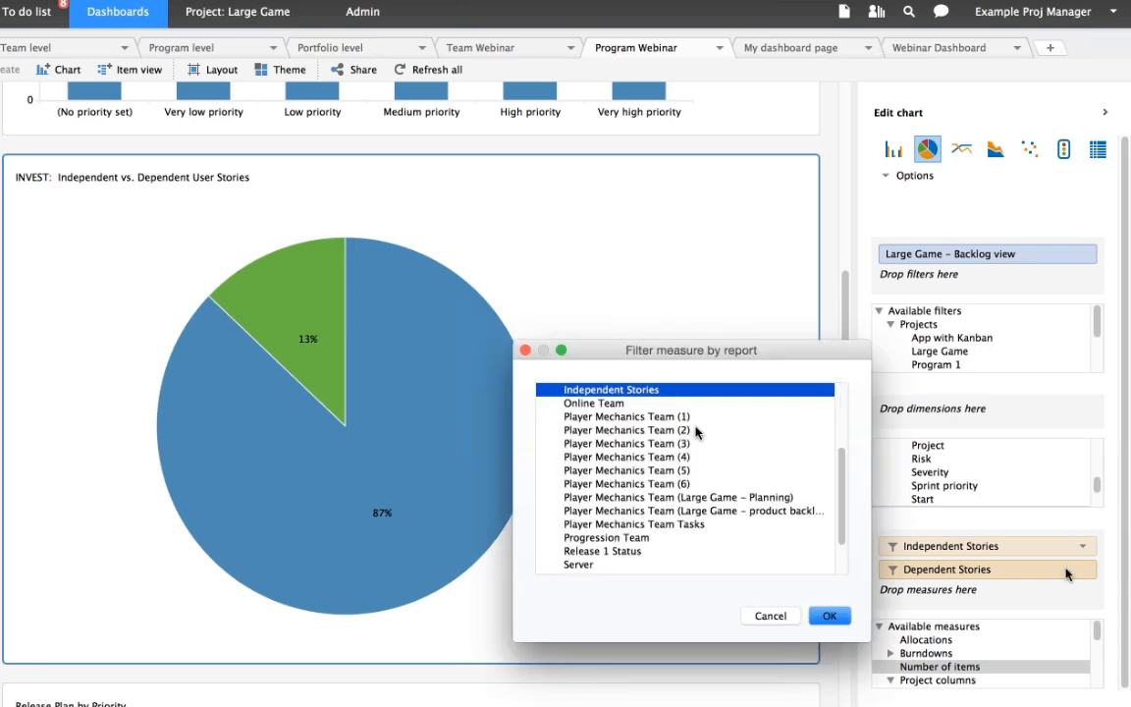
{"action": "left_click", "coordinate": [1058, 572]}
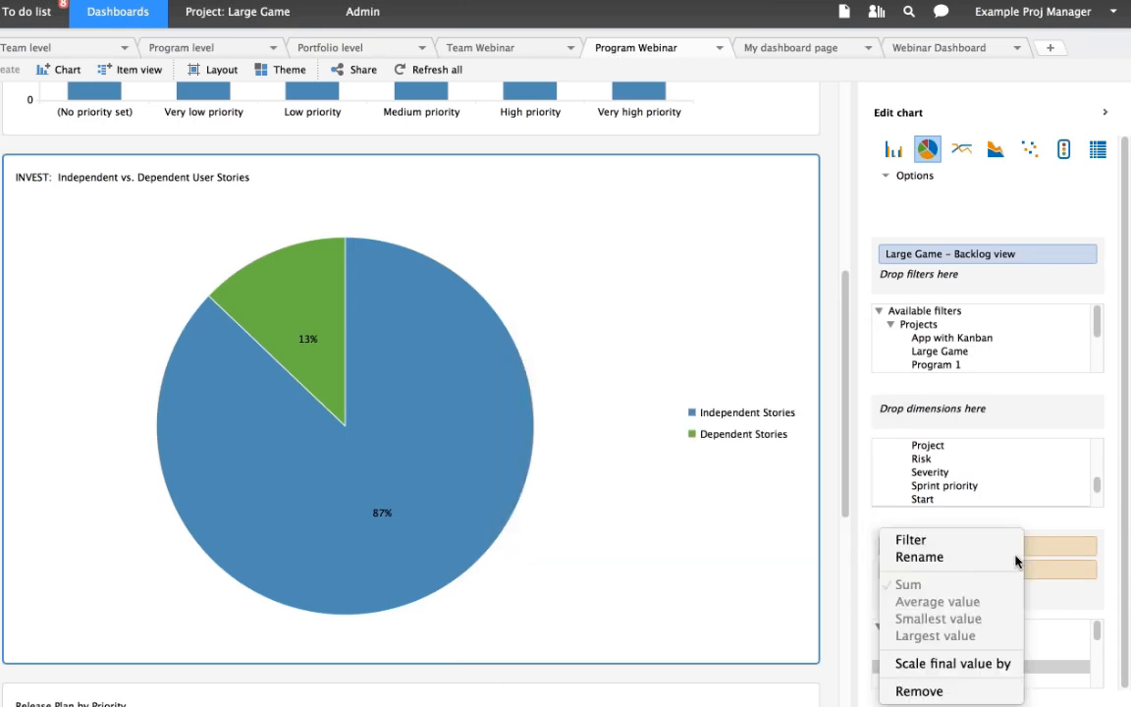
{"action": "left_click", "coordinate": [938, 540]}
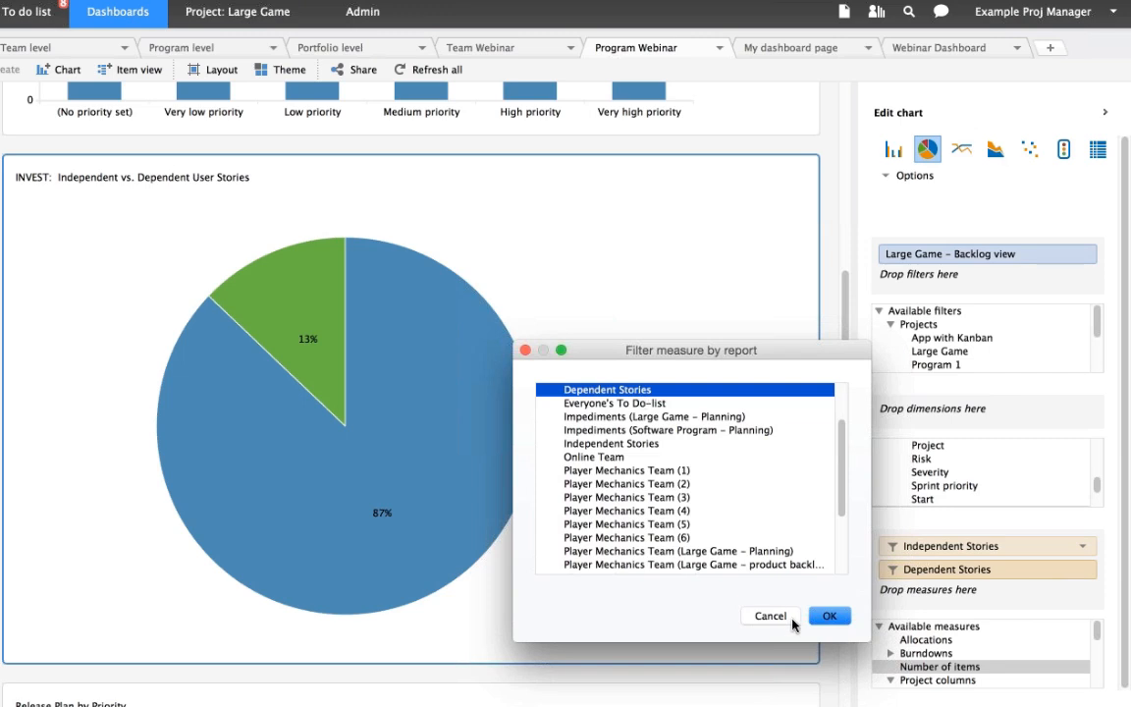
{"action": "left_click", "coordinate": [827, 615]}
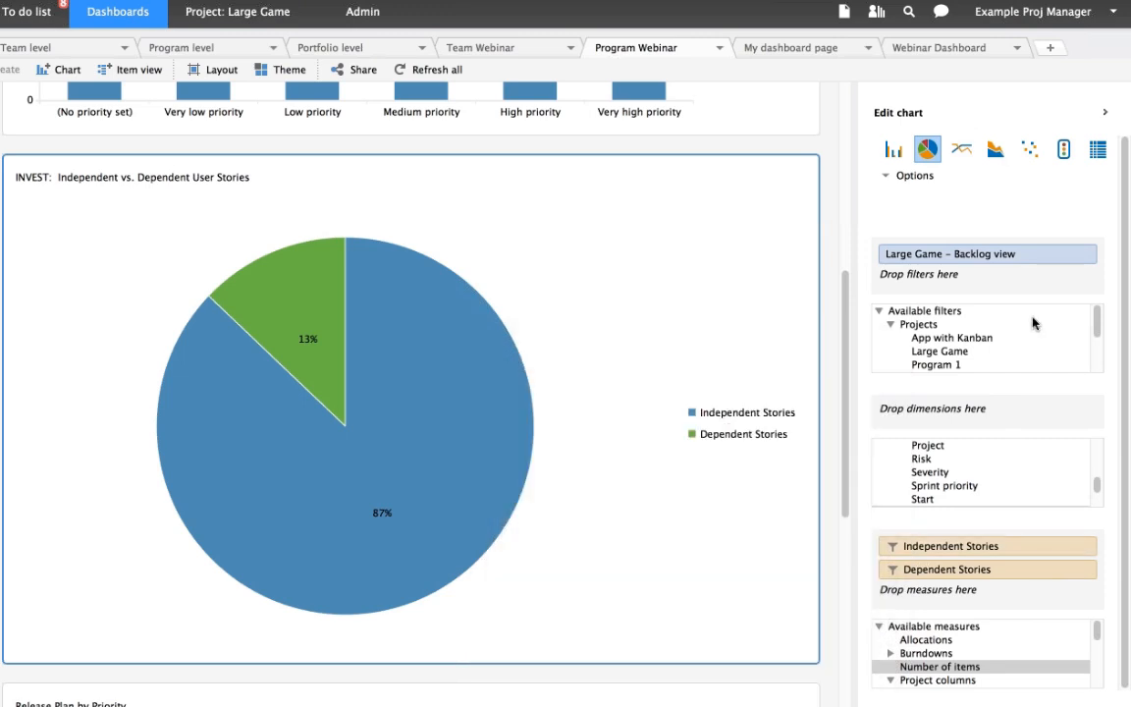
- Open the Independent Stories report for editing, try its Linked to item criterion as an excluding one, and close without saving
{"action": "left_click", "coordinate": [914, 325]}
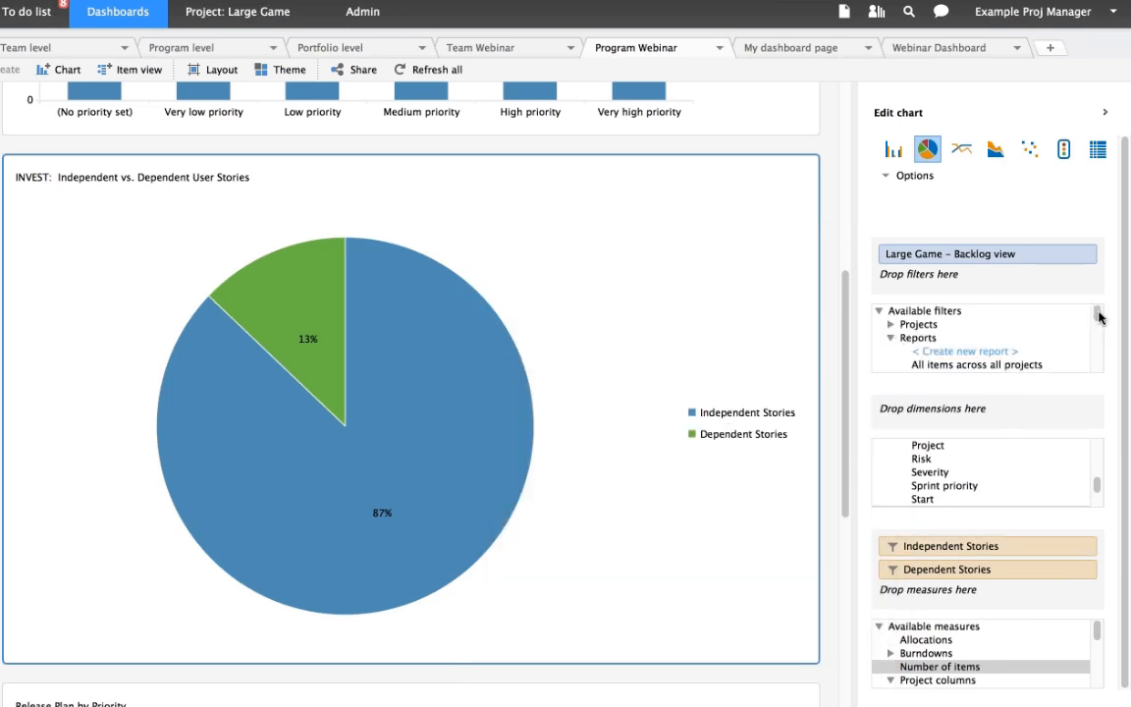
{"action": "left_click_drag", "start_coordinate": [1096, 313], "coordinate": [1097, 331]}
{"action": "left_click", "coordinate": [999, 338]}
{"action": "right_click", "coordinate": [1000, 339]}
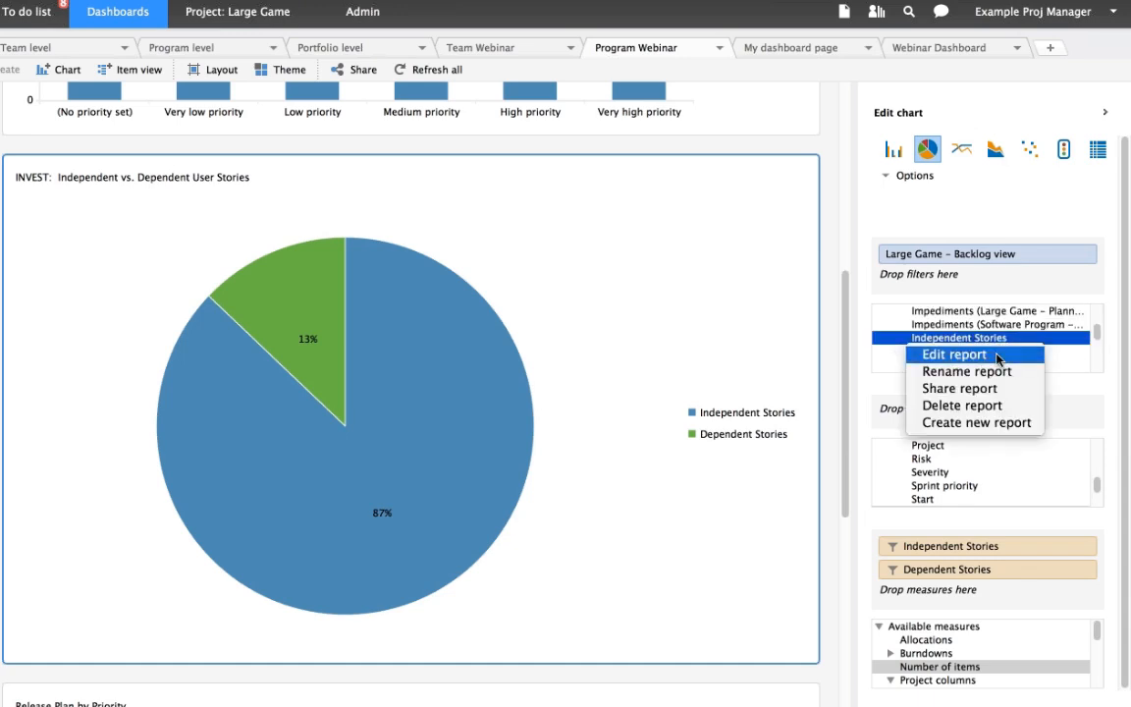
{"action": "left_click", "coordinate": [995, 357]}
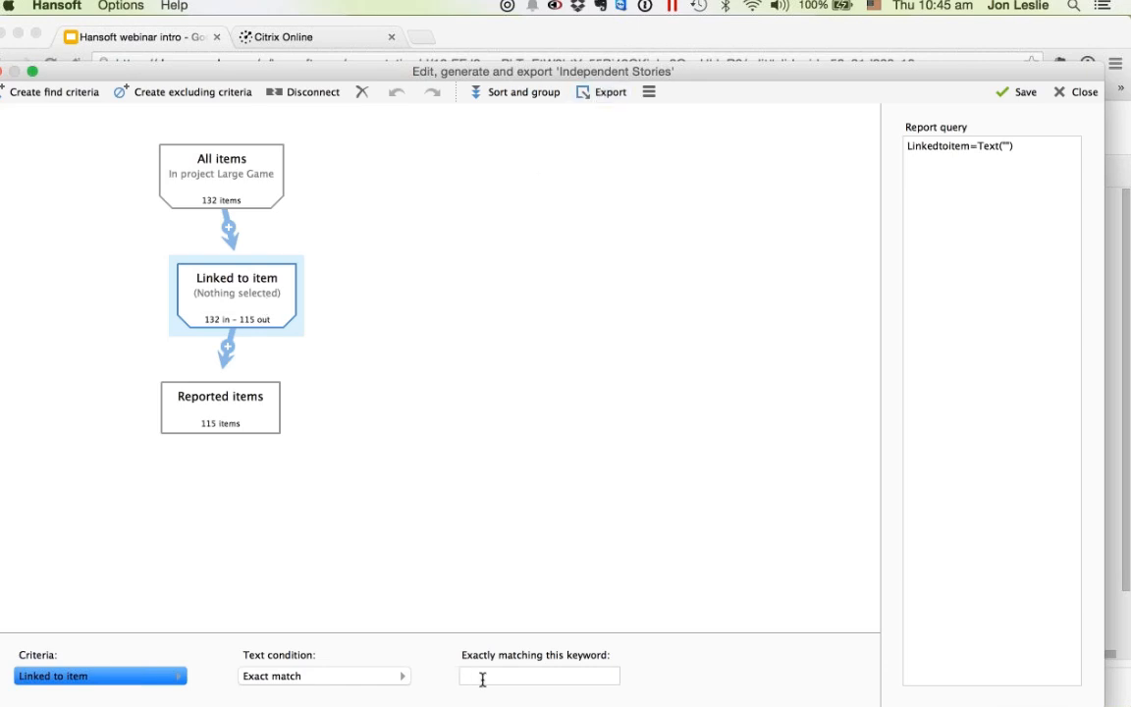
{"action": "left_click", "coordinate": [256, 333]}
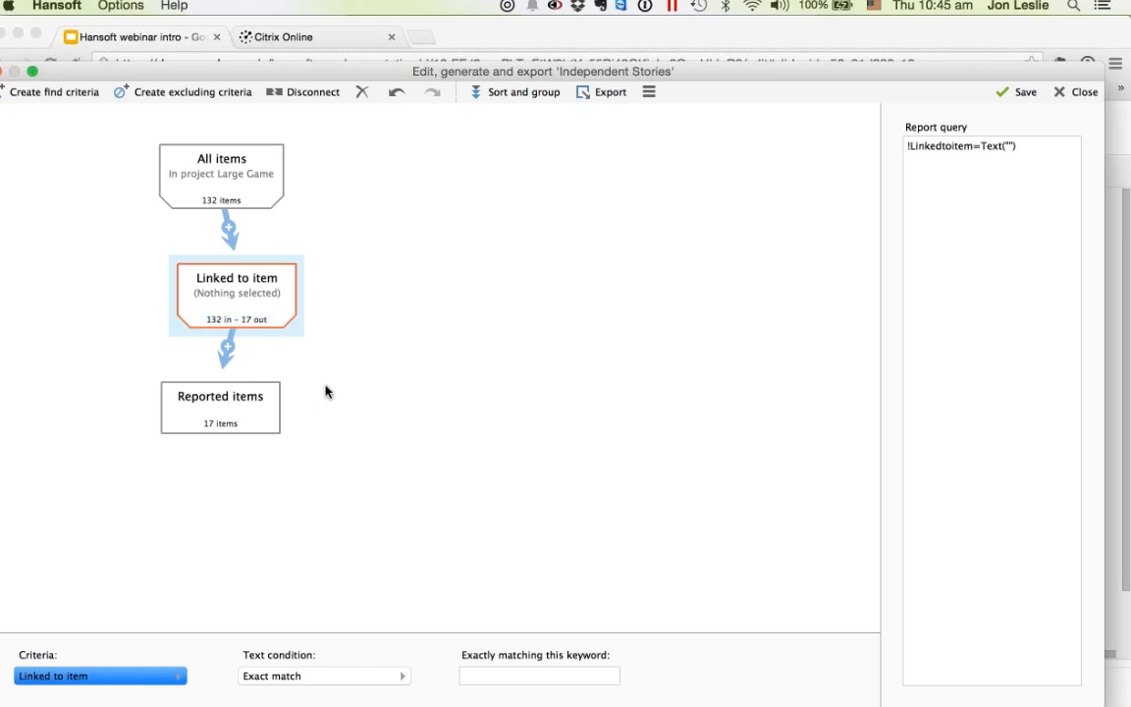
{"action": "left_click", "coordinate": [1059, 90]}
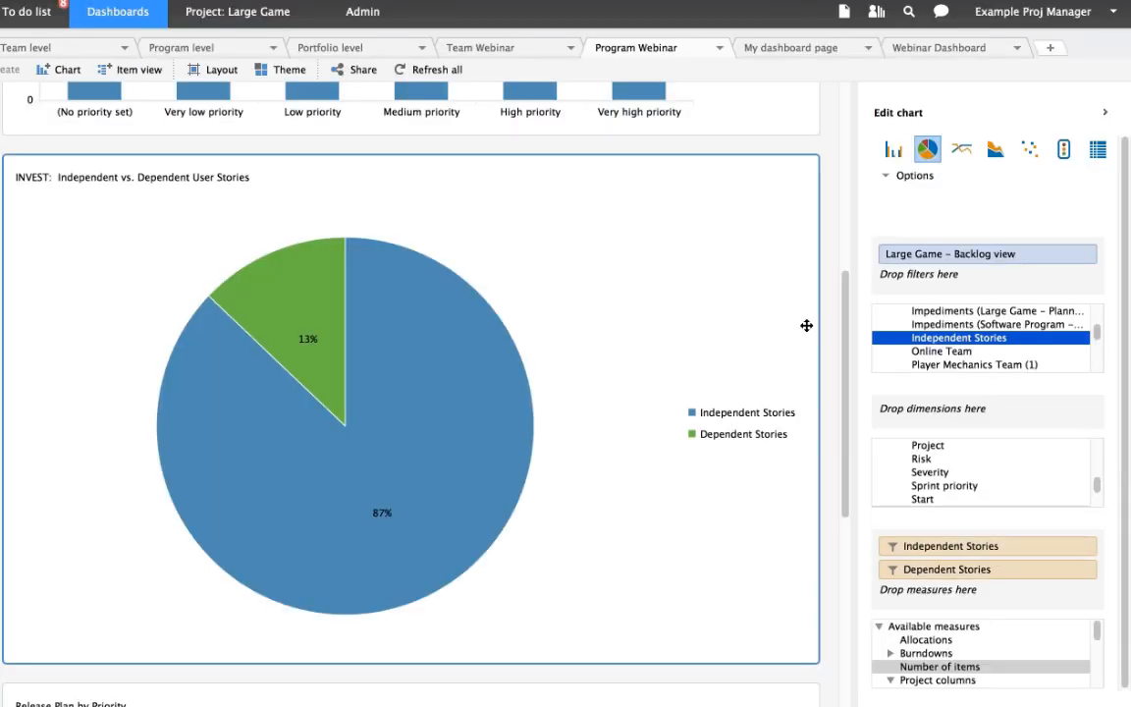
- Select the Release Plan by Priority chart and examine the estimated days of its releases and their priority segments
{"action": "left_click_drag", "start_coordinate": [845, 285], "coordinate": [860, 448]}
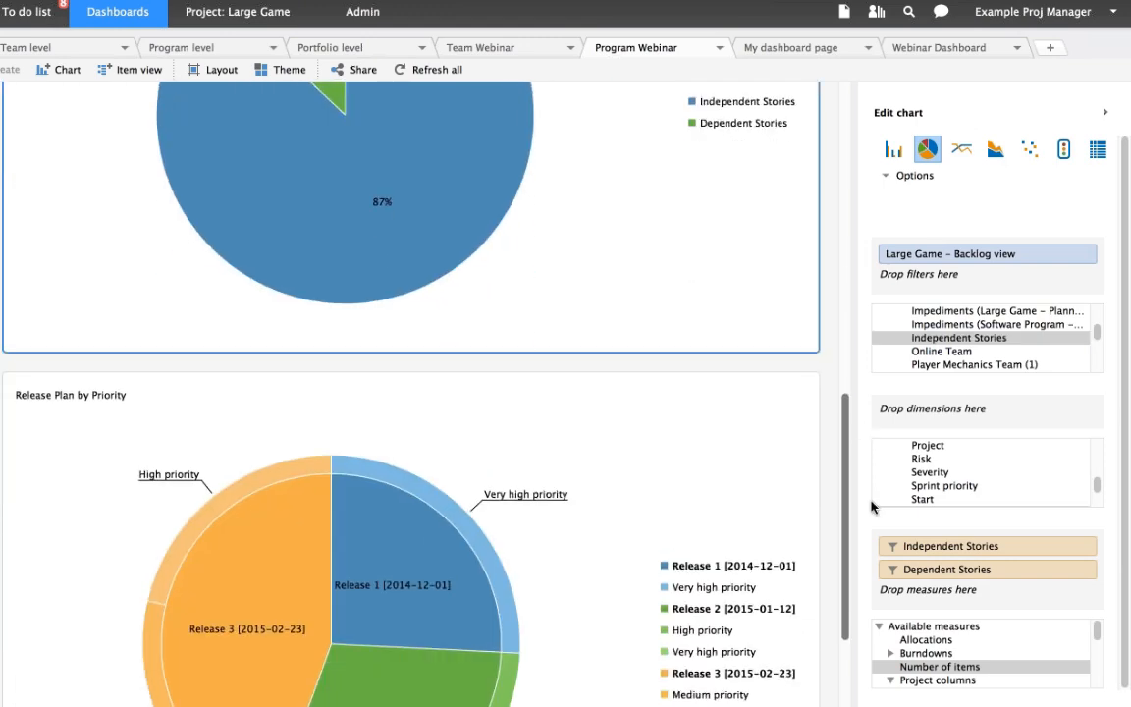
{"action": "left_click_drag", "start_coordinate": [870, 506], "coordinate": [870, 560]}
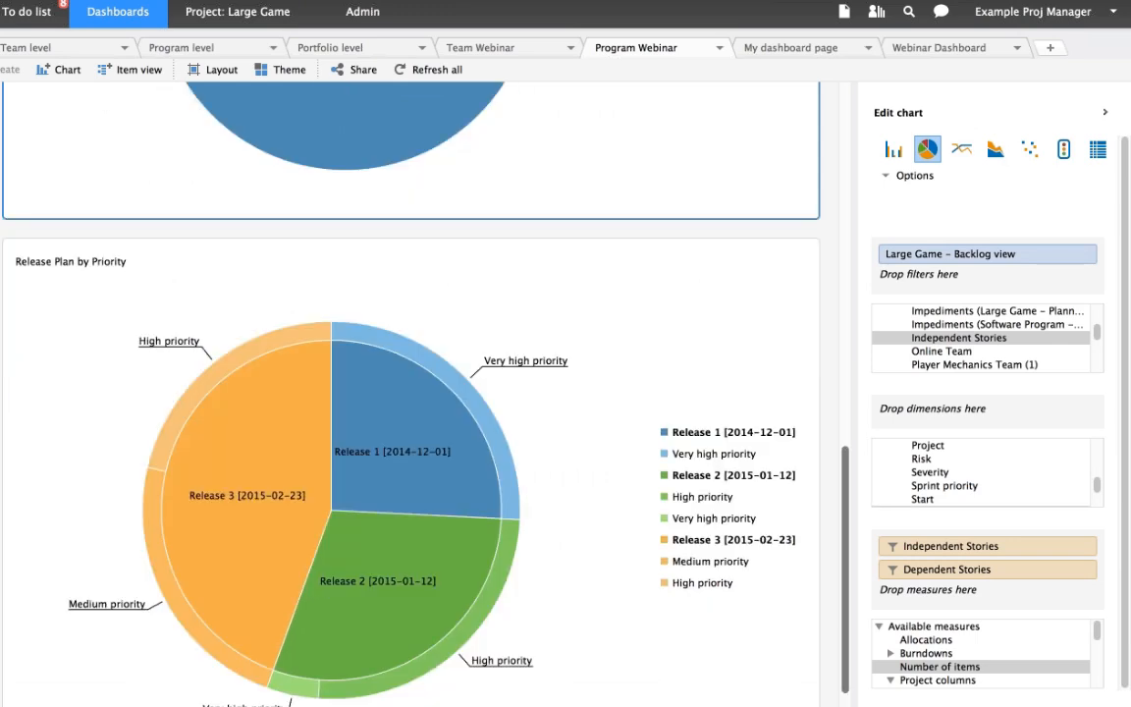
{"action": "left_click", "coordinate": [589, 253]}
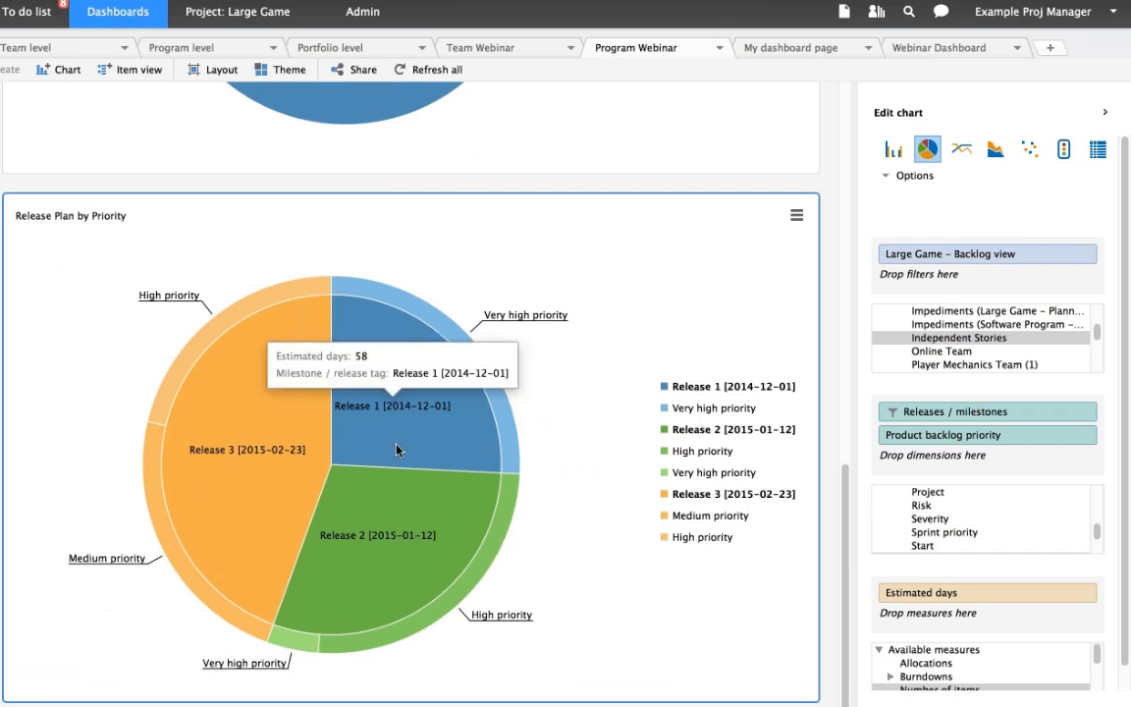
{"action": "mouse_move", "coordinate": [401, 410]}
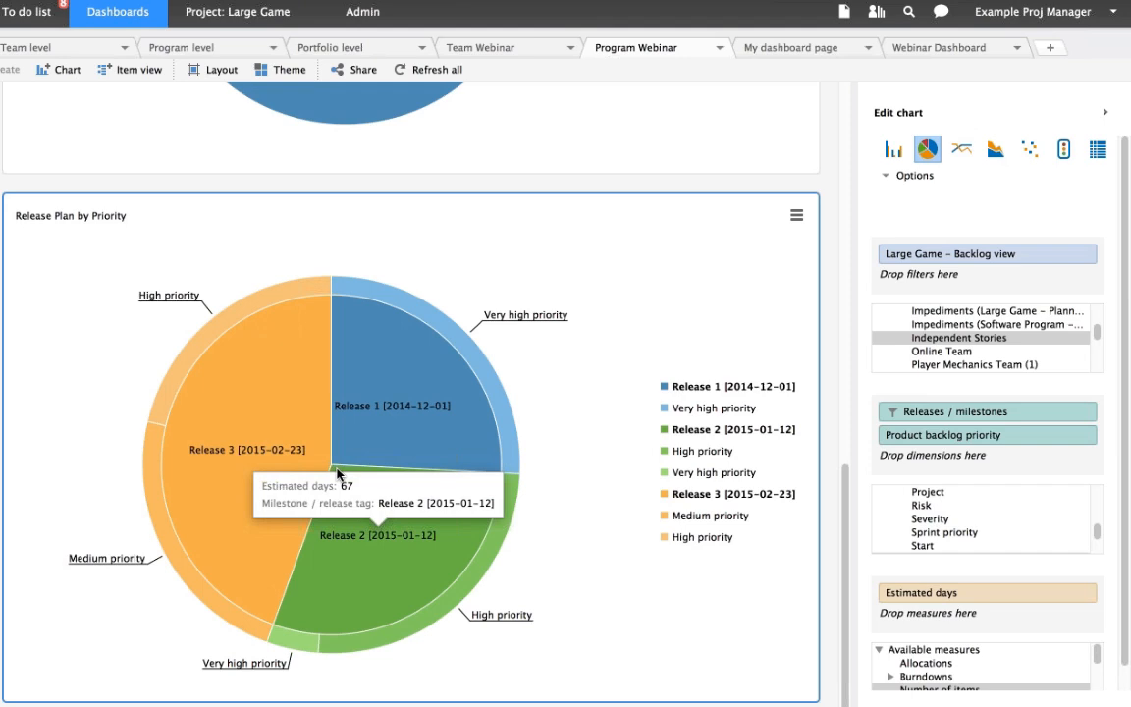
{"action": "mouse_move", "coordinate": [266, 450]}
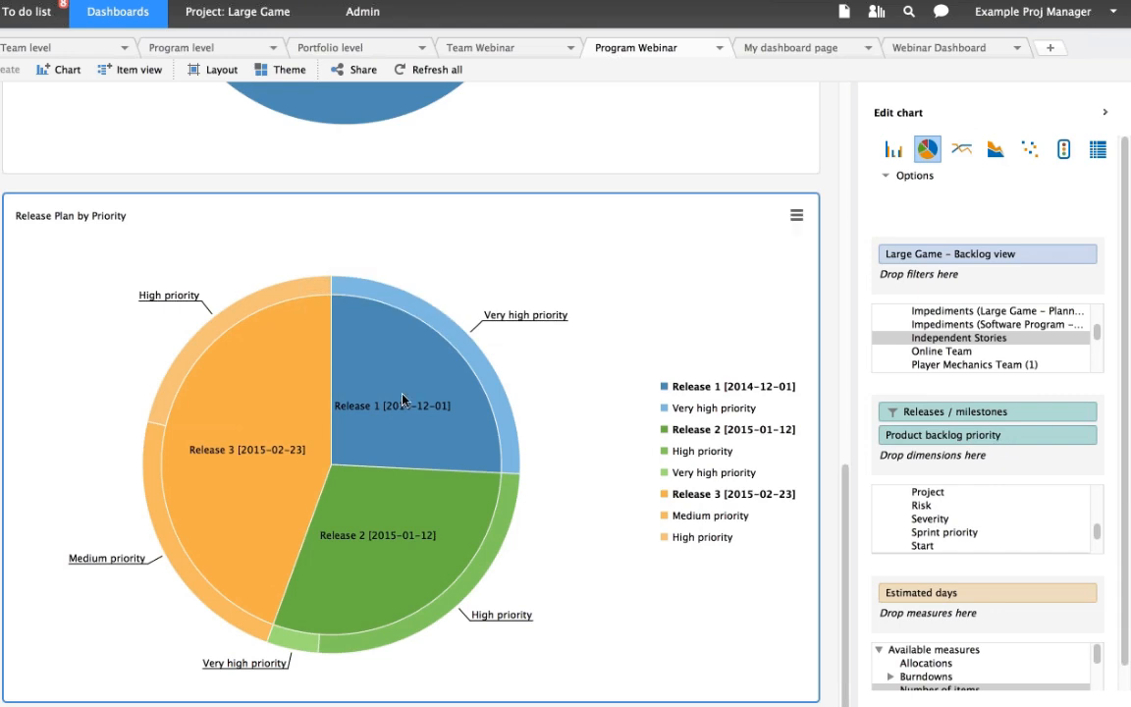
{"action": "mouse_move", "coordinate": [341, 546]}
{"action": "mouse_move", "coordinate": [505, 387]}
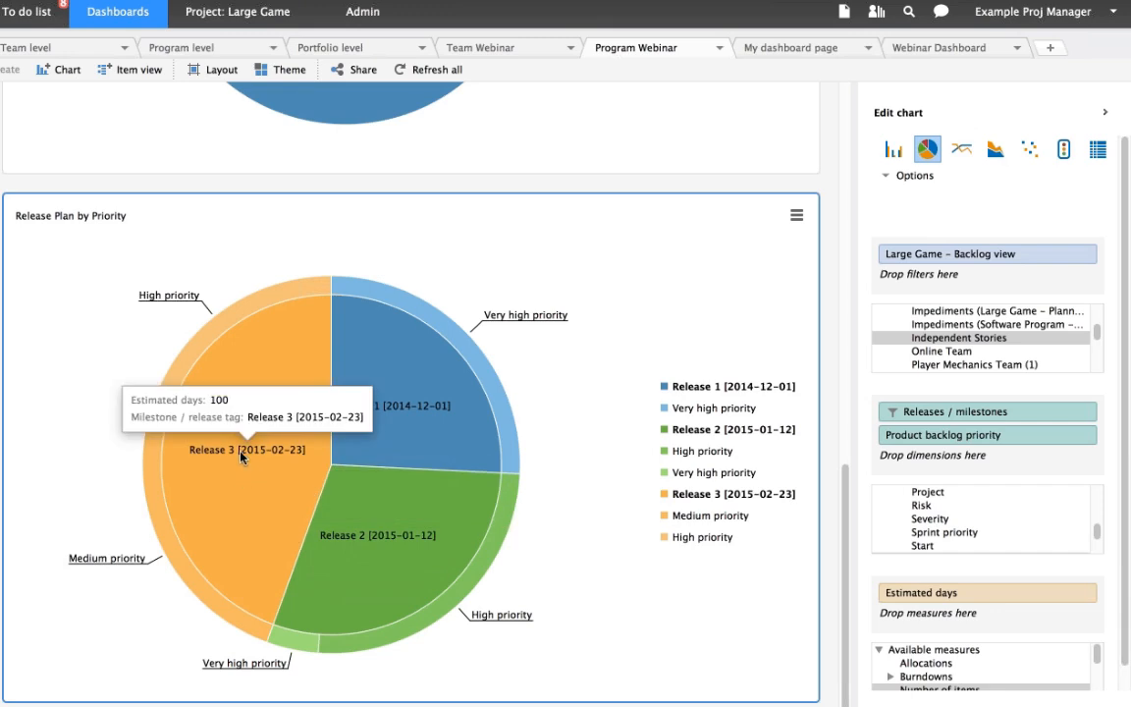
{"action": "mouse_move", "coordinate": [220, 337]}
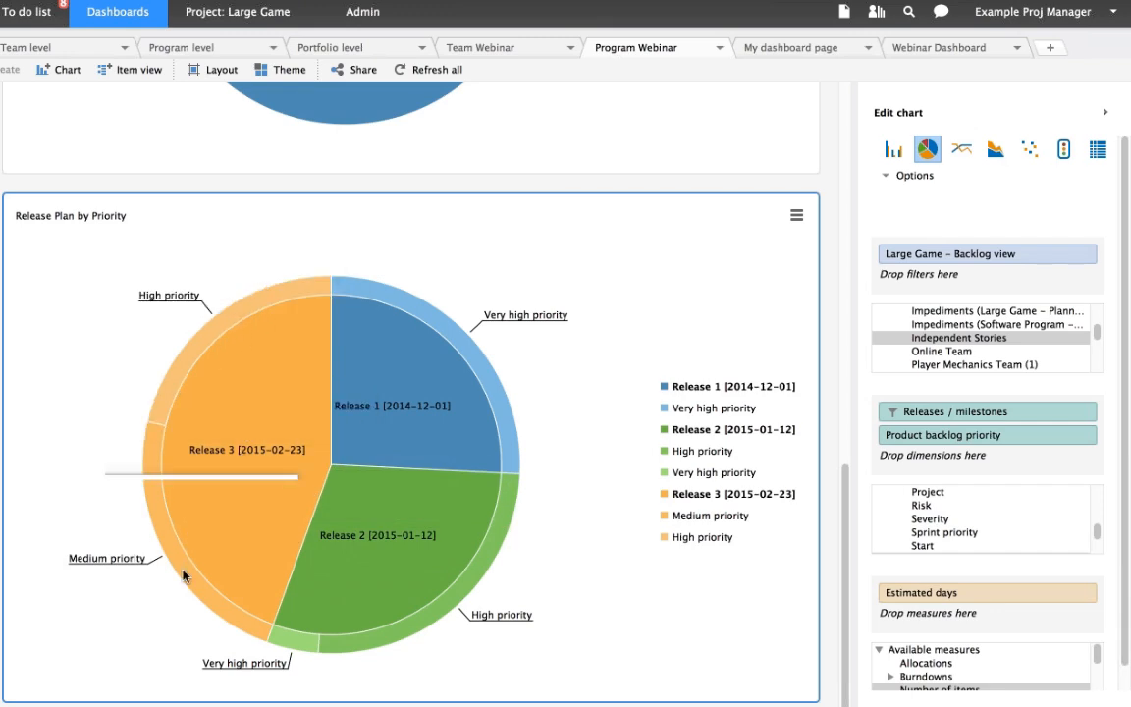
{"action": "mouse_move", "coordinate": [461, 315]}
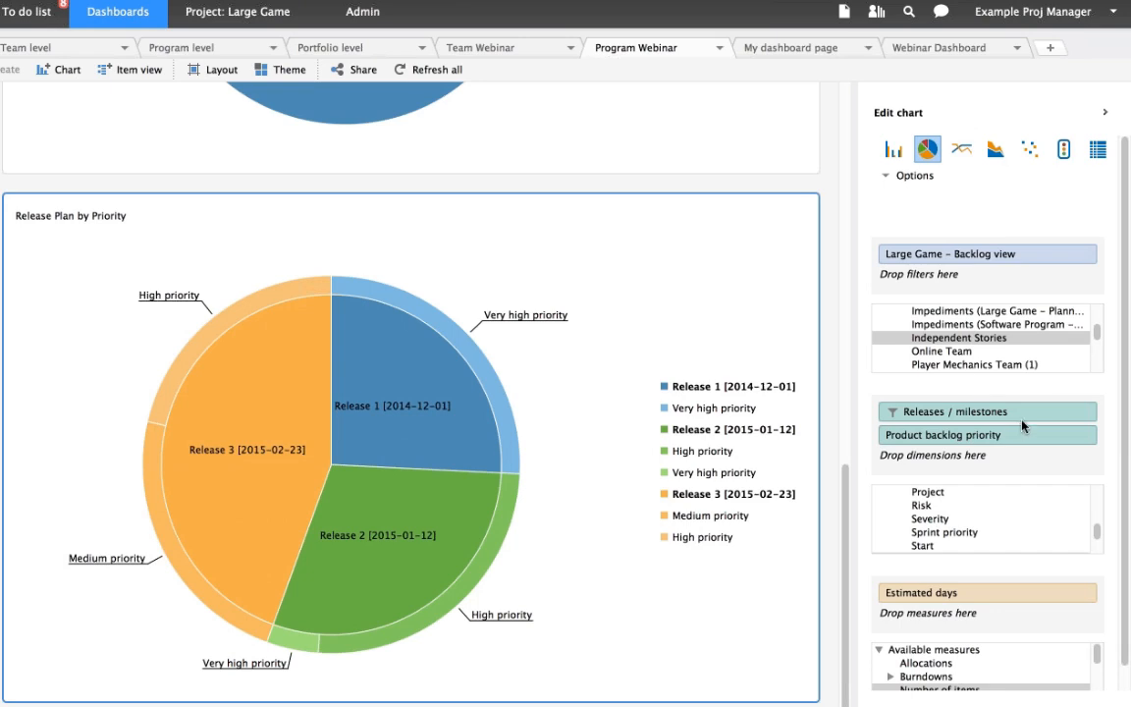
- Review which releases the Releases / milestones dimension of the Release Plan by Priority chart is filtered to, keeping the selection
{"action": "mouse_move", "coordinate": [1023, 423]}
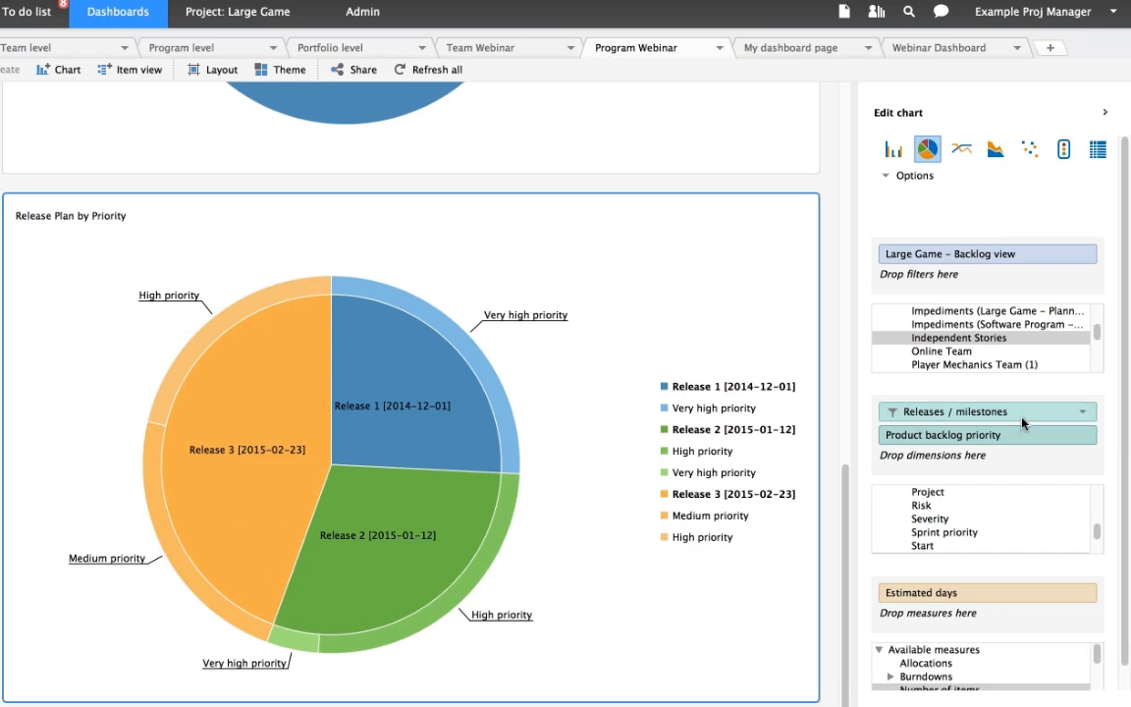
{"action": "left_click", "coordinate": [1078, 414]}
{"action": "left_click", "coordinate": [893, 432]}
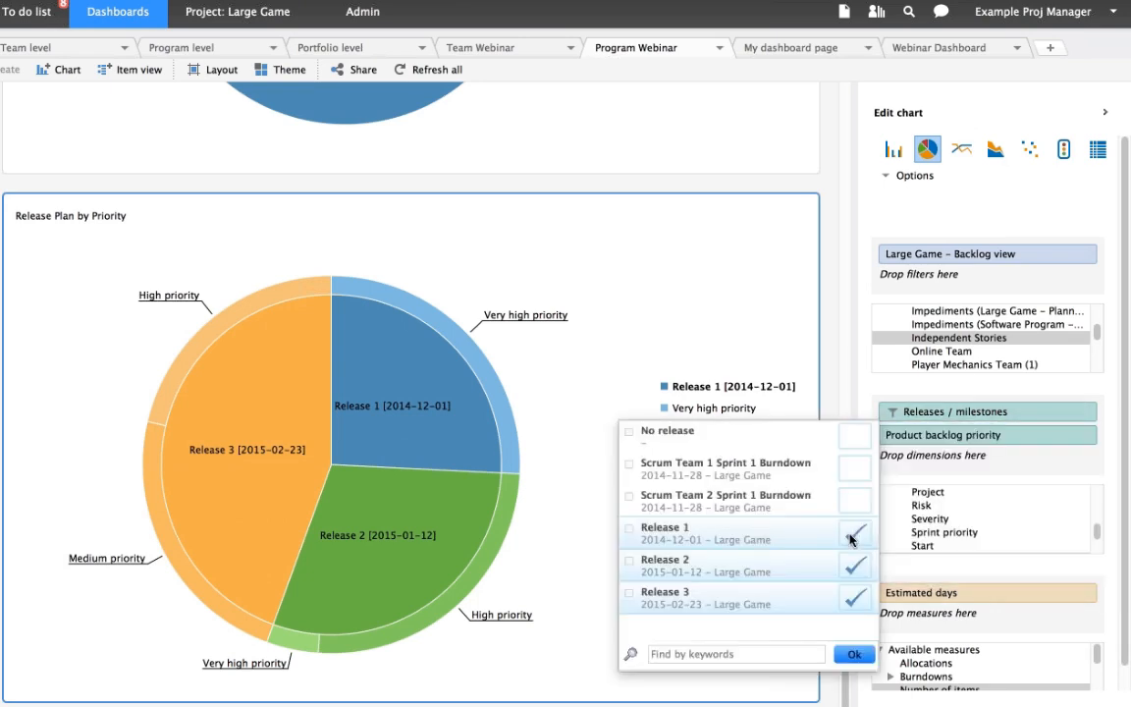
{"action": "left_click", "coordinate": [852, 654]}
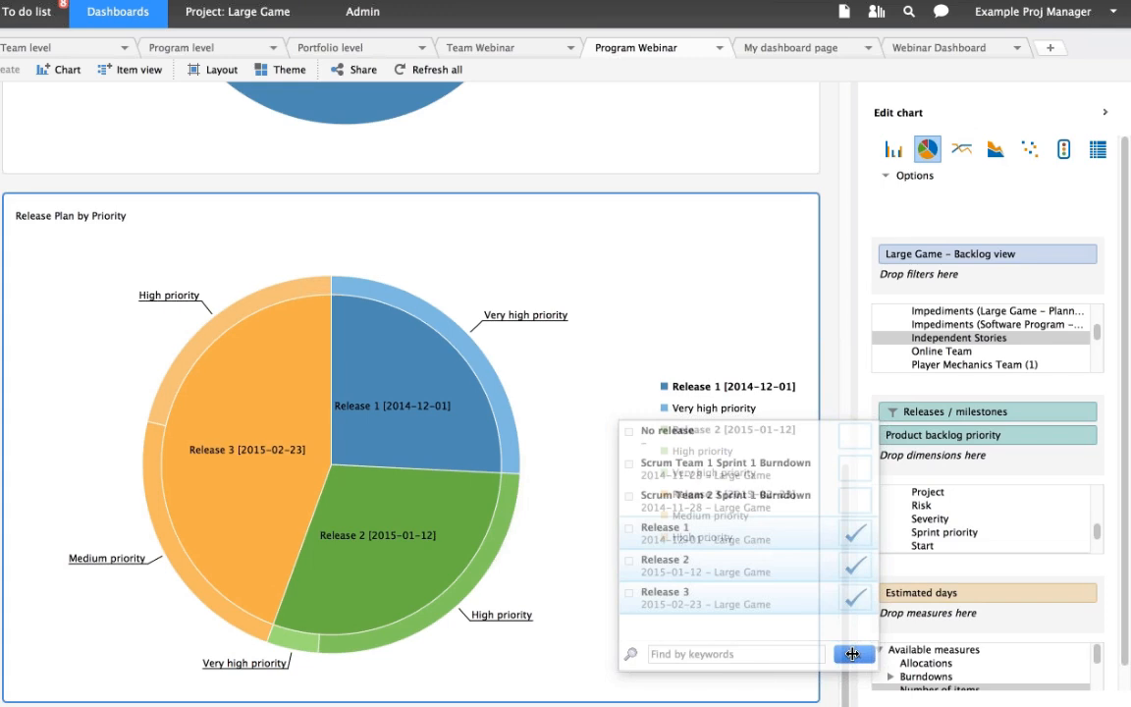
{"action": "mouse_move", "coordinate": [1073, 446]}
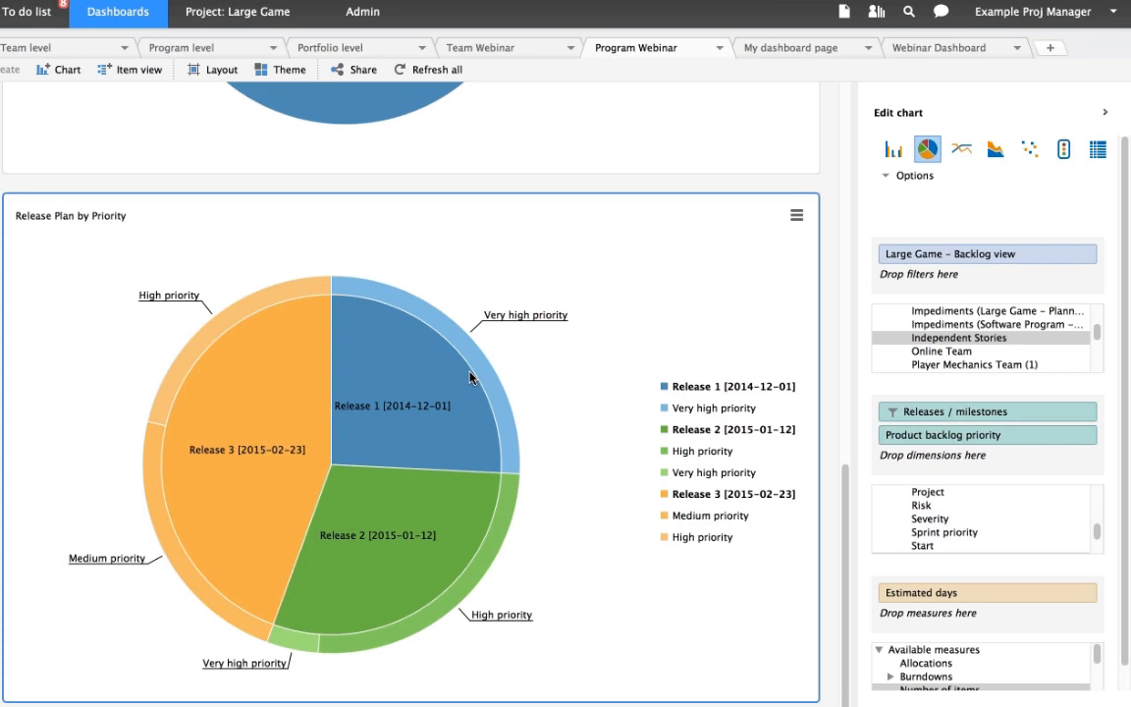
{"action": "mouse_move", "coordinate": [502, 467]}
- Switch to the other Hansoft window with the Portfolio Webinar page and examine the Release Readiness per Version points by completion status
{"action": "mouse_move", "coordinate": [802, 689]}
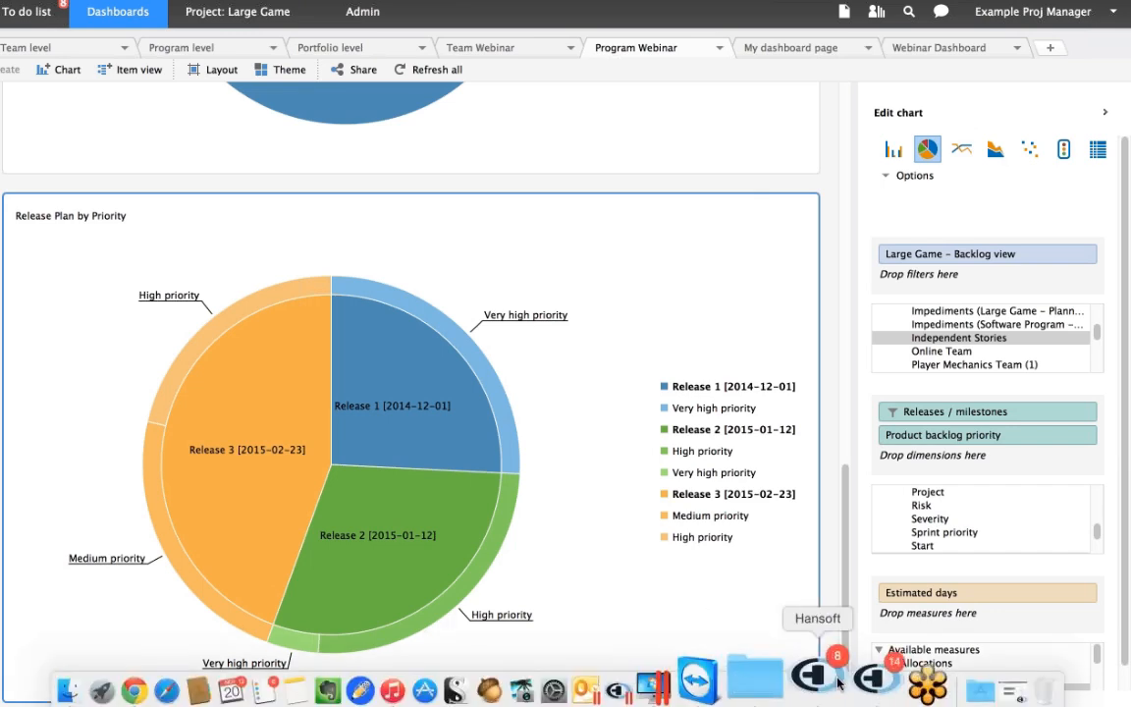
{"action": "left_click", "coordinate": [837, 685]}
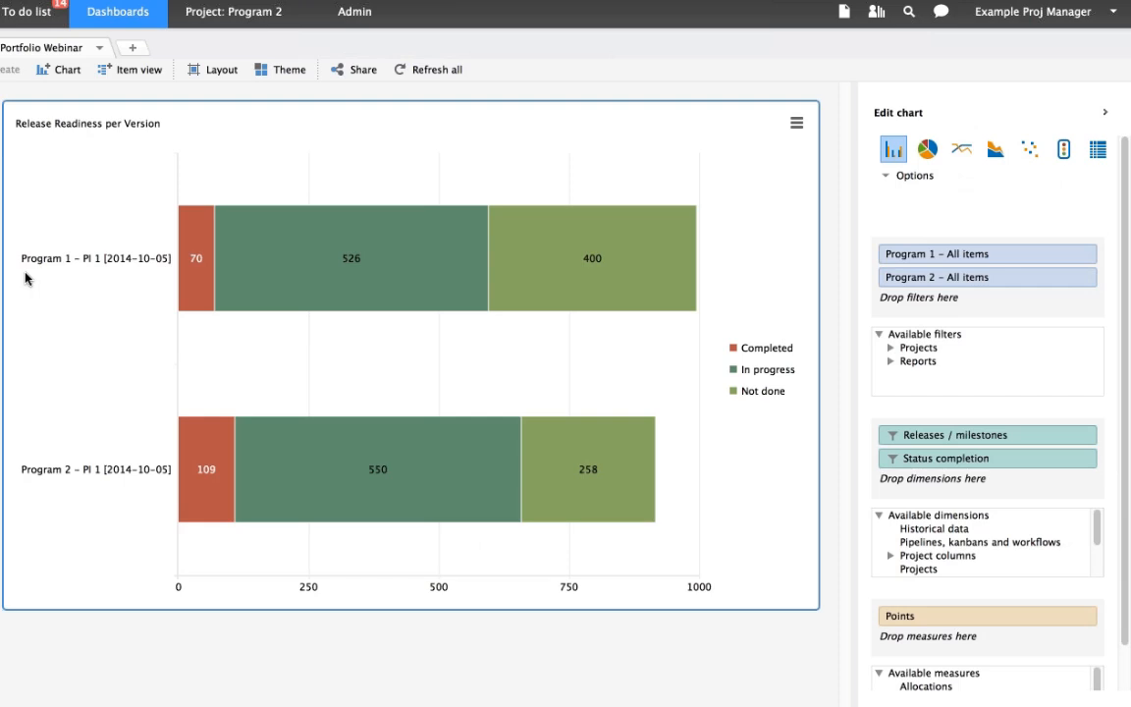
{"action": "left_click", "coordinate": [39, 274]}
{"action": "mouse_move", "coordinate": [193, 277]}
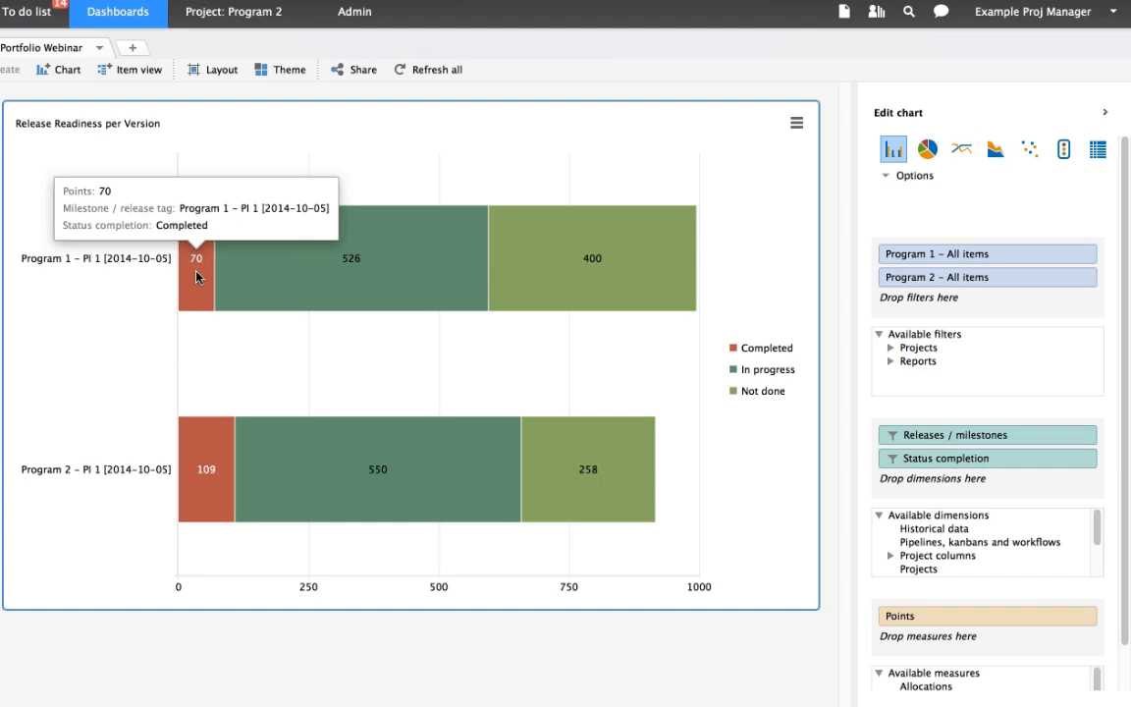
{"action": "mouse_move", "coordinate": [207, 477]}
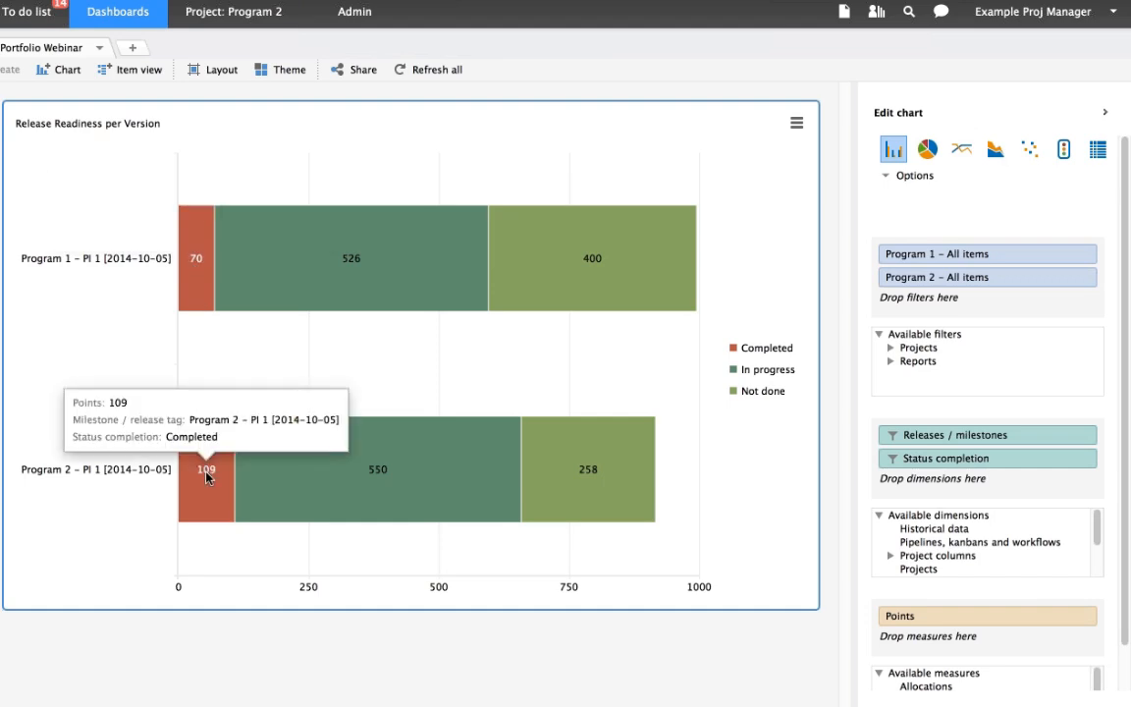
{"action": "mouse_move", "coordinate": [384, 274]}
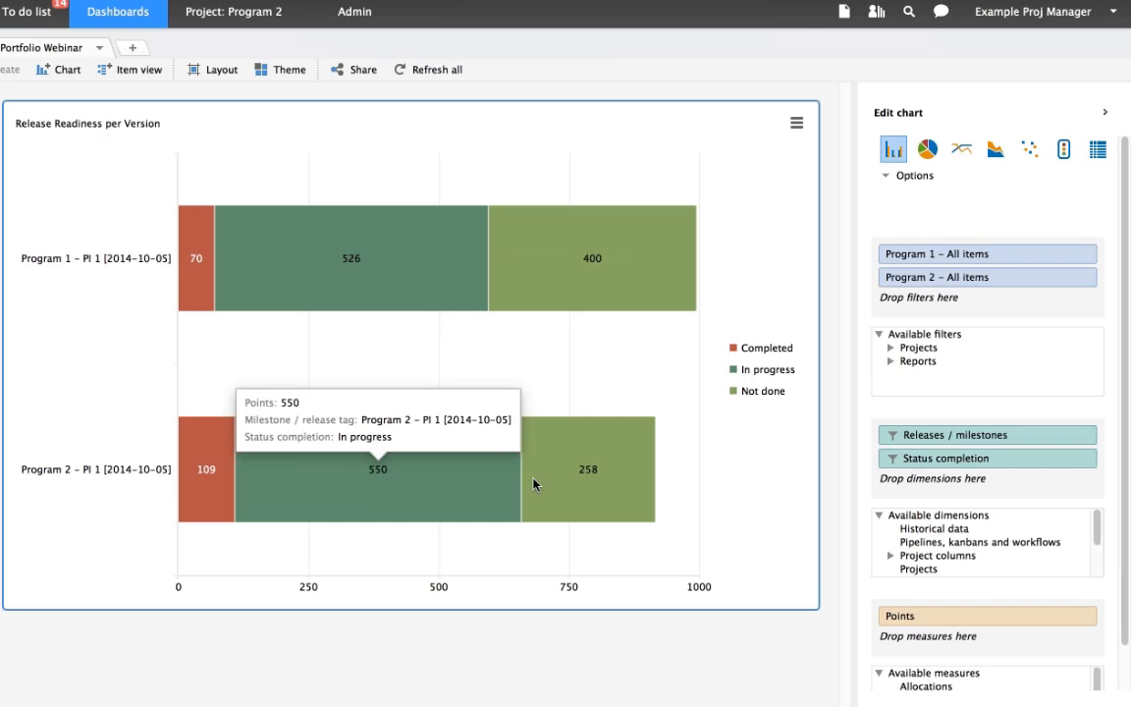
{"action": "mouse_move", "coordinate": [587, 480]}
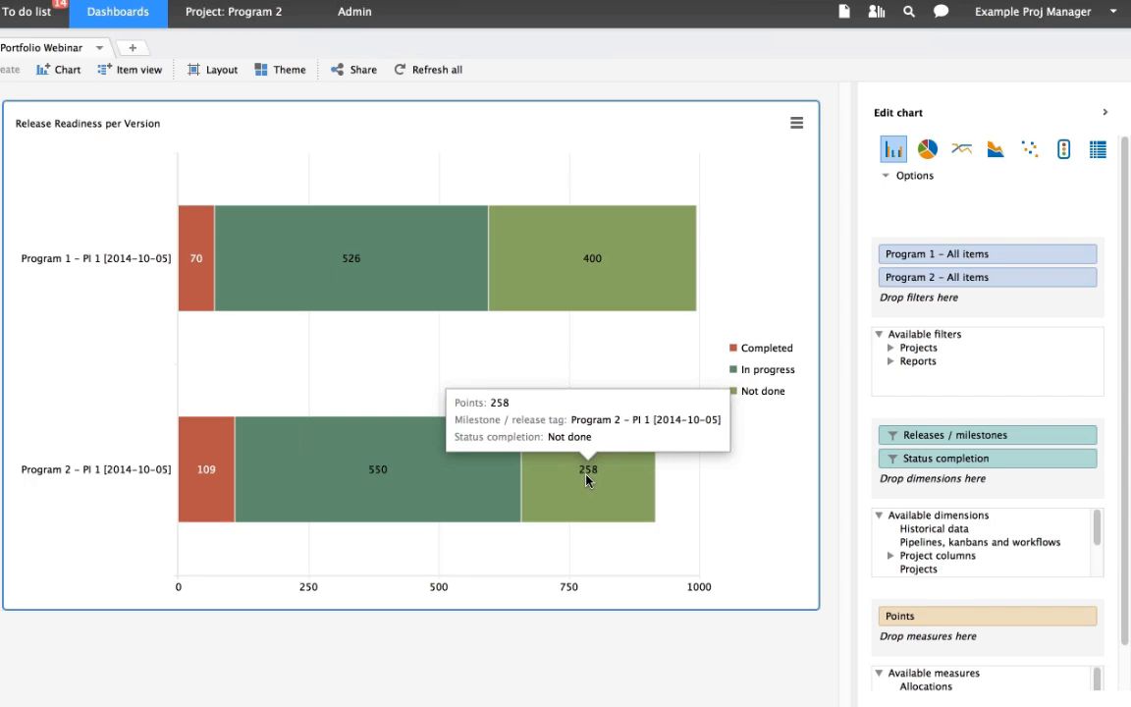
- Clone the Release Readiness per Version chart and group the clone's bars by percentage
{"action": "left_click", "coordinate": [795, 124]}
{"action": "scroll", "coordinate": [785, 246], "scroll_direction": "up", "scroll_amount": 1}
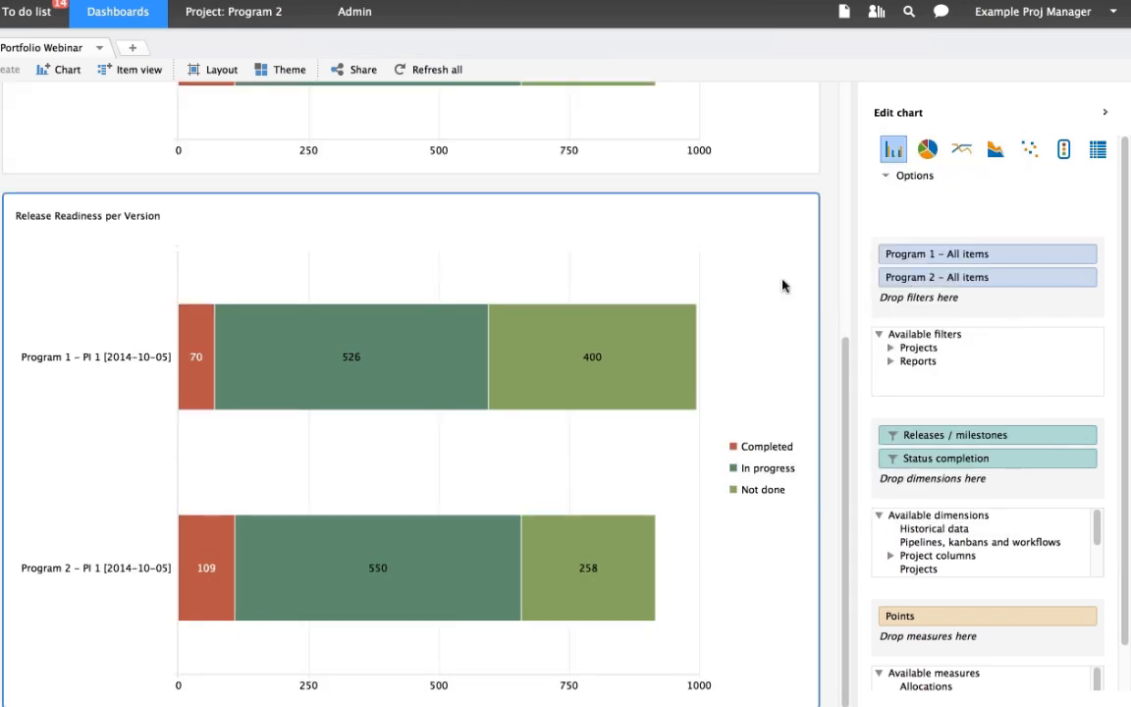
{"action": "left_click", "coordinate": [797, 224]}
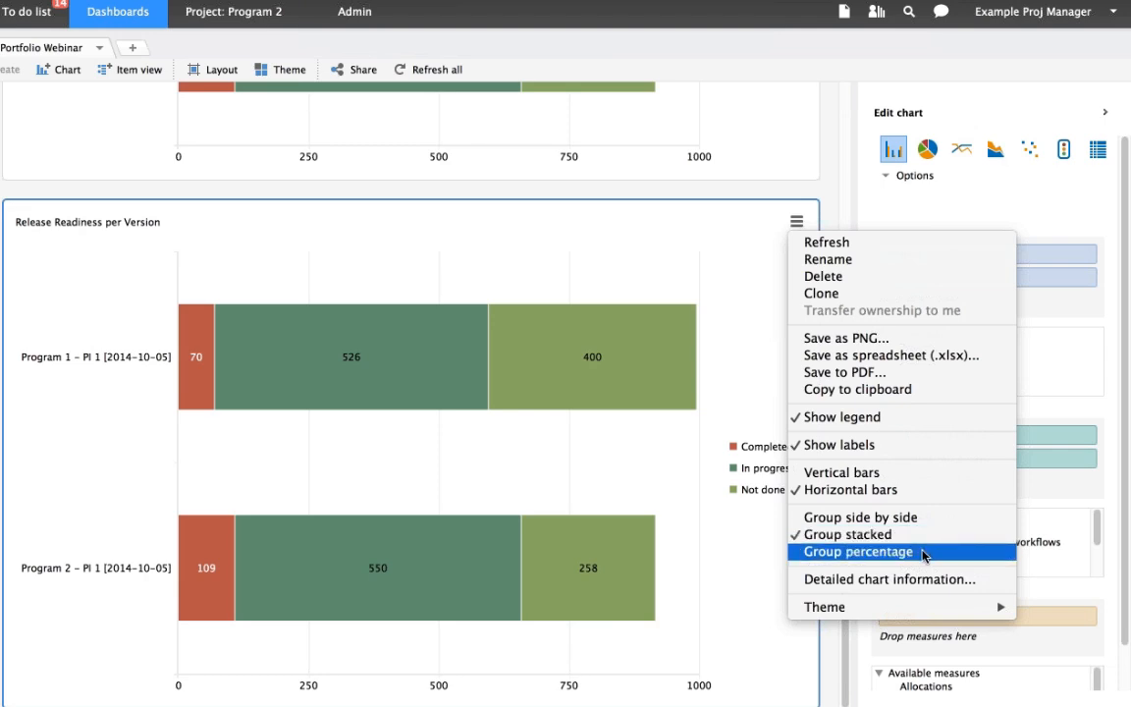
{"action": "left_click", "coordinate": [922, 553]}
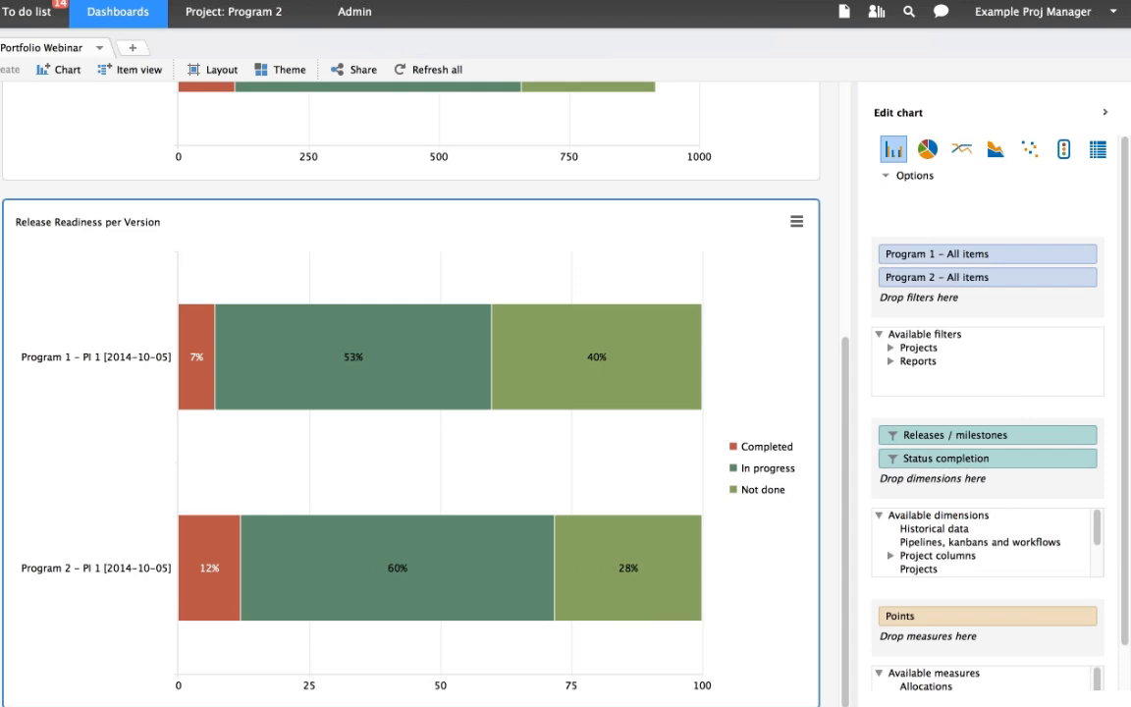
{"action": "scroll", "coordinate": [827, 357], "scroll_direction": "up", "scroll_amount": 1}
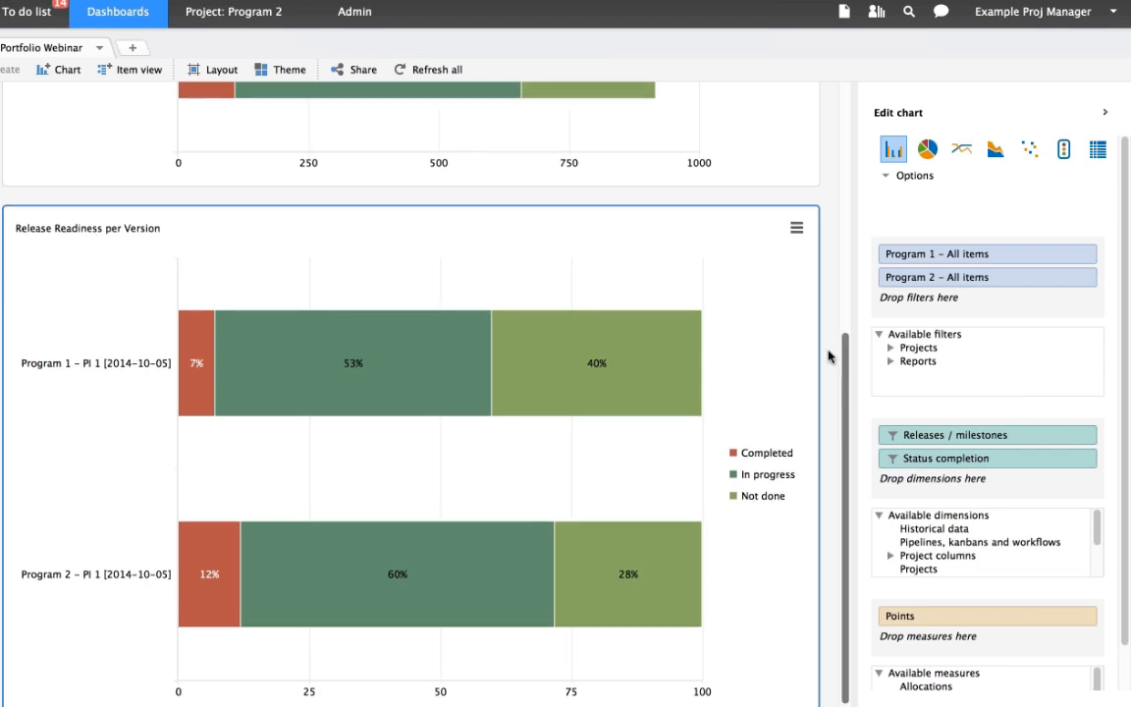
{"action": "left_click", "coordinate": [138, 71]}
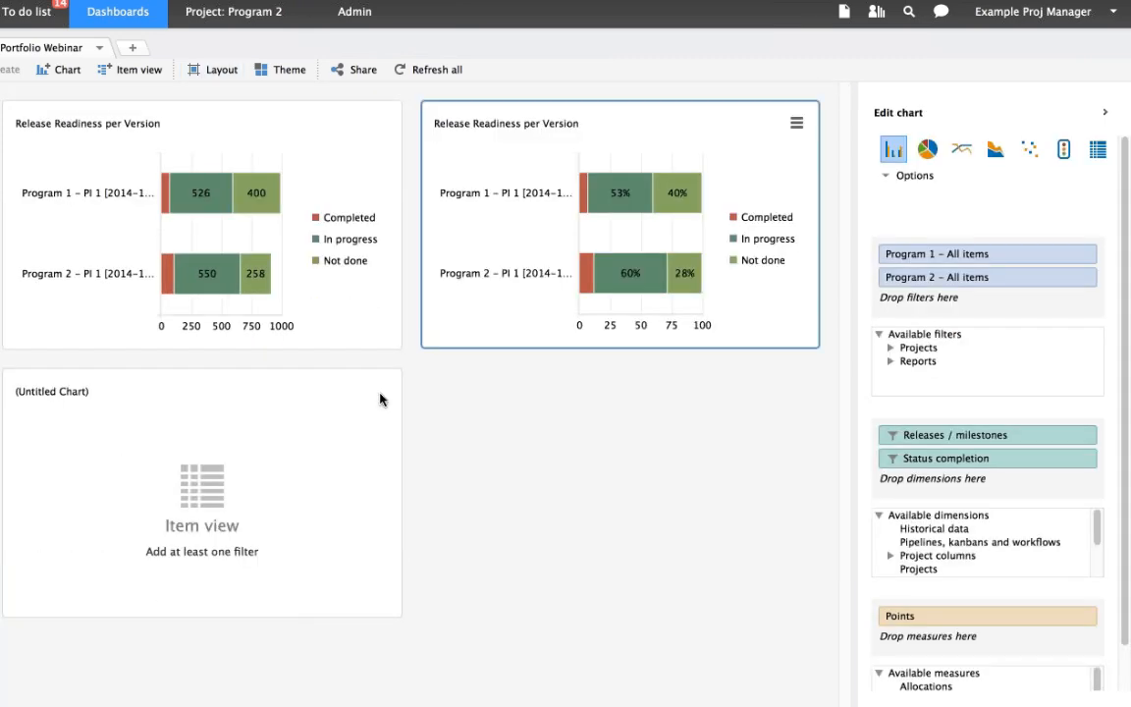
{"action": "left_click", "coordinate": [379, 391]}
{"action": "left_click", "coordinate": [406, 445]}
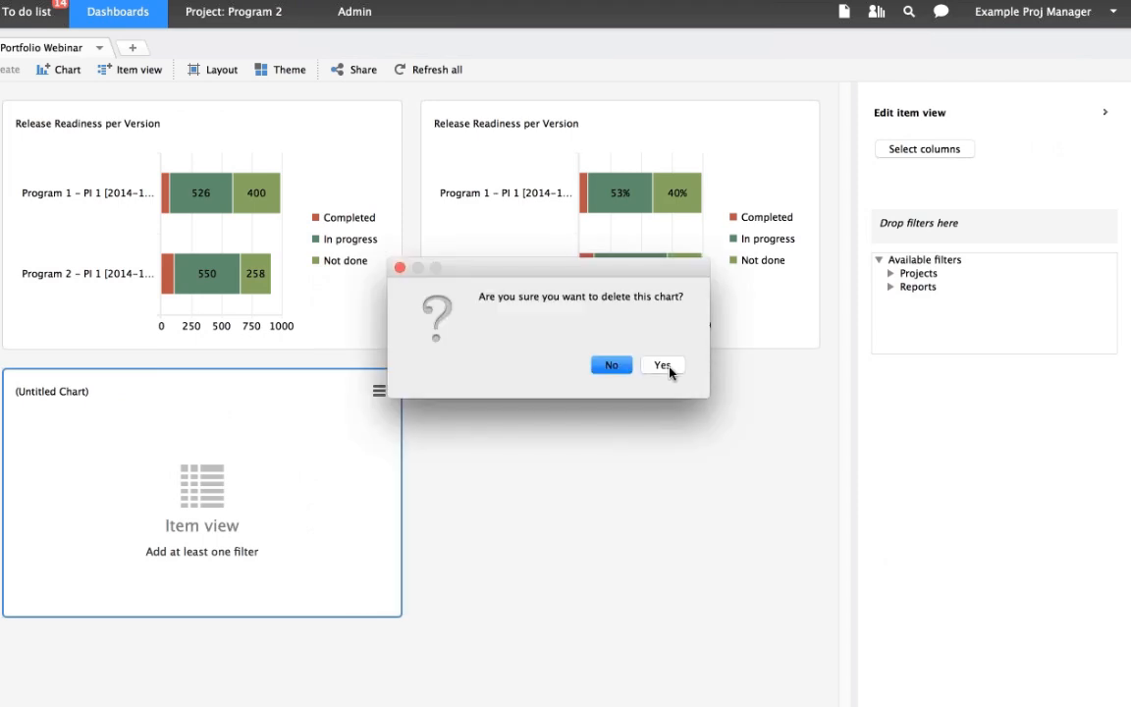
{"action": "left_click", "coordinate": [673, 371]}
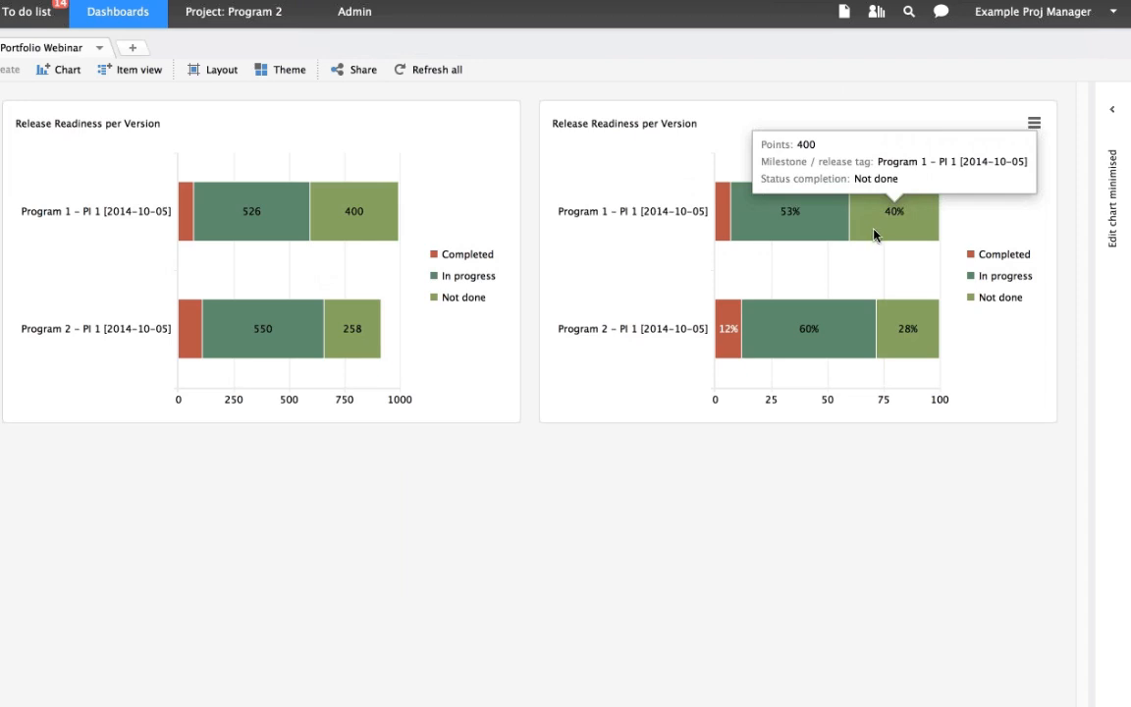
- Examine the points behind the Program 1 completion segments in the percentage version of the Release Readiness chart
{"action": "mouse_move", "coordinate": [734, 216]}
{"action": "mouse_move", "coordinate": [788, 221]}
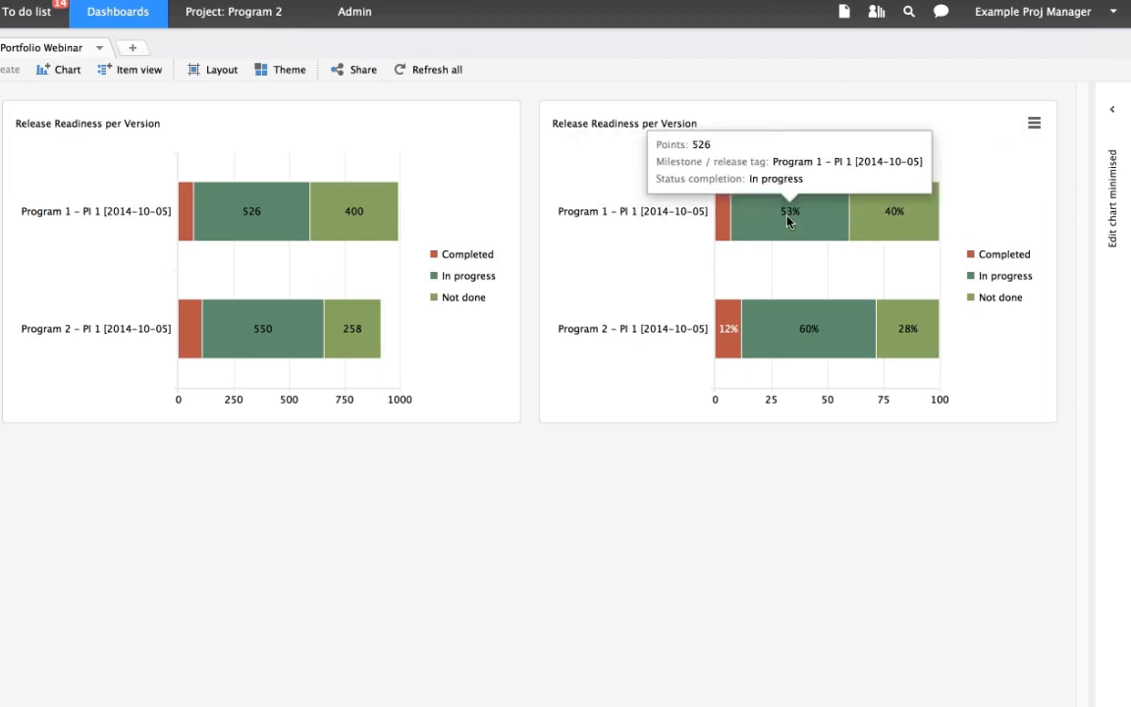
{"action": "mouse_move", "coordinate": [856, 228]}
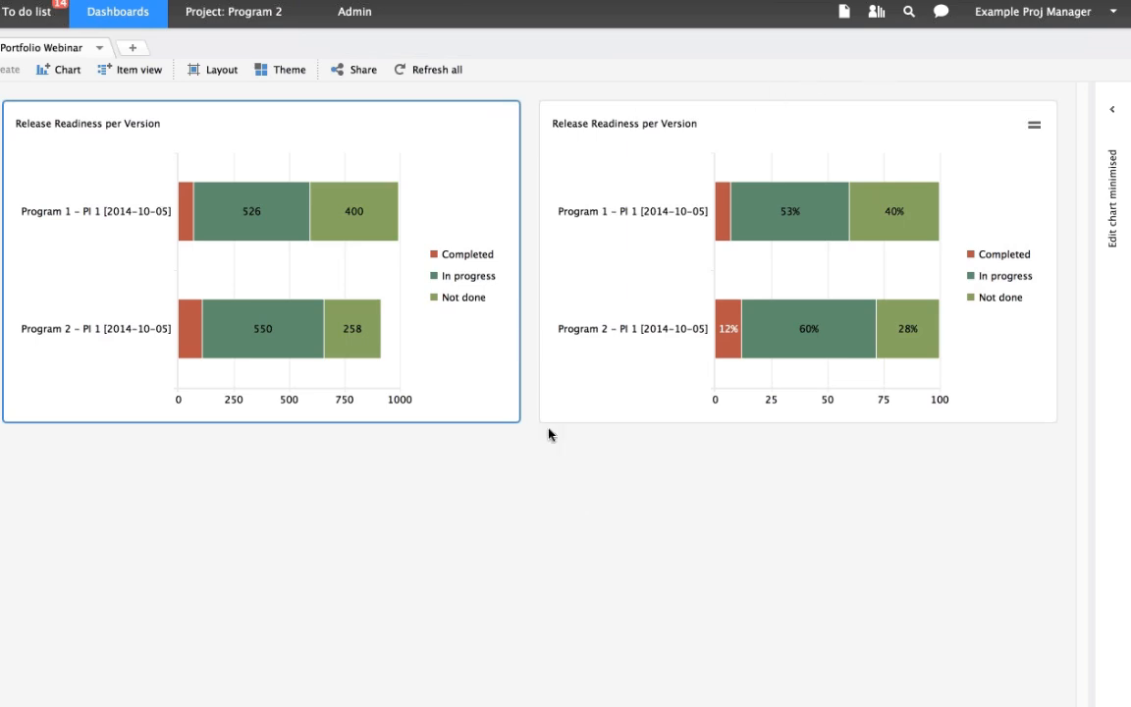
- Switch to the other Hansoft window with the Program Webinar page and clone the DEEP average estimation per priority chart
{"action": "mouse_move", "coordinate": [731, 704]}
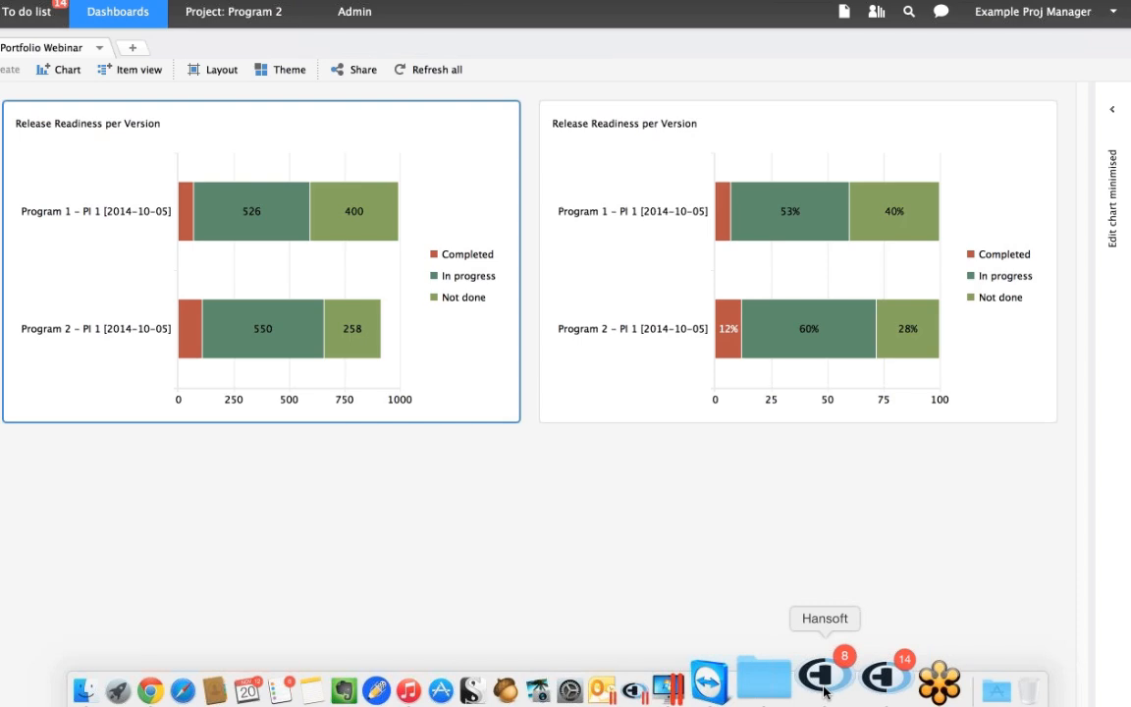
{"action": "left_click", "coordinate": [822, 677]}
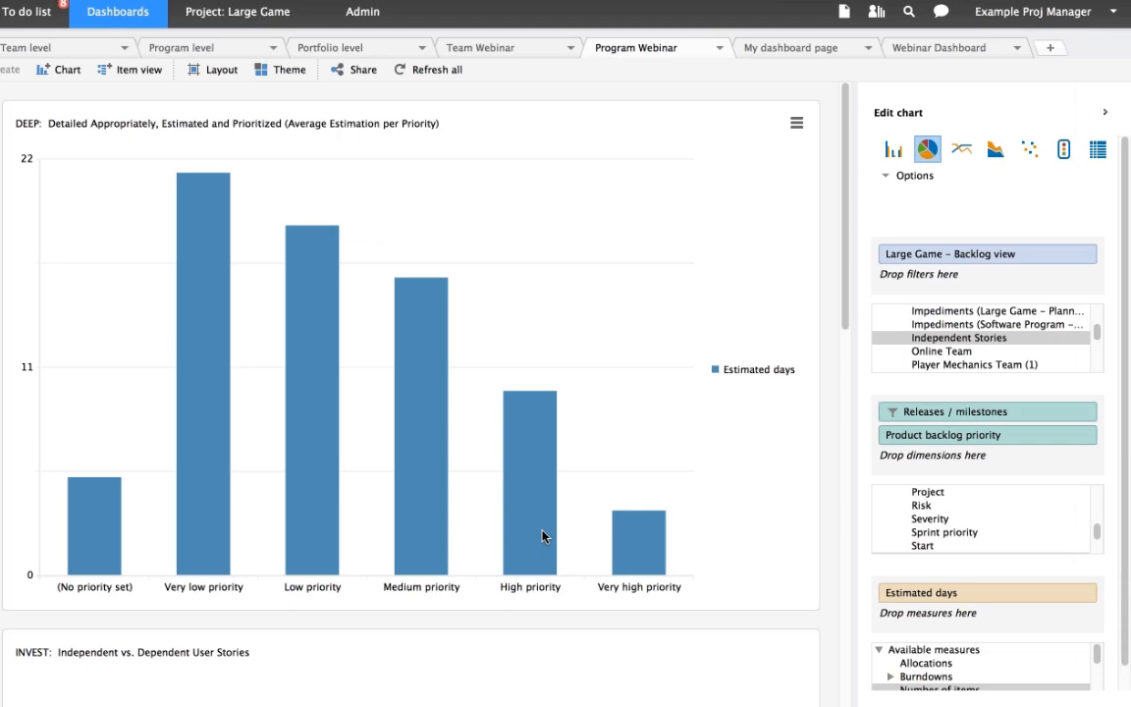
{"action": "mouse_move", "coordinate": [636, 547]}
{"action": "left_click", "coordinate": [800, 175]}
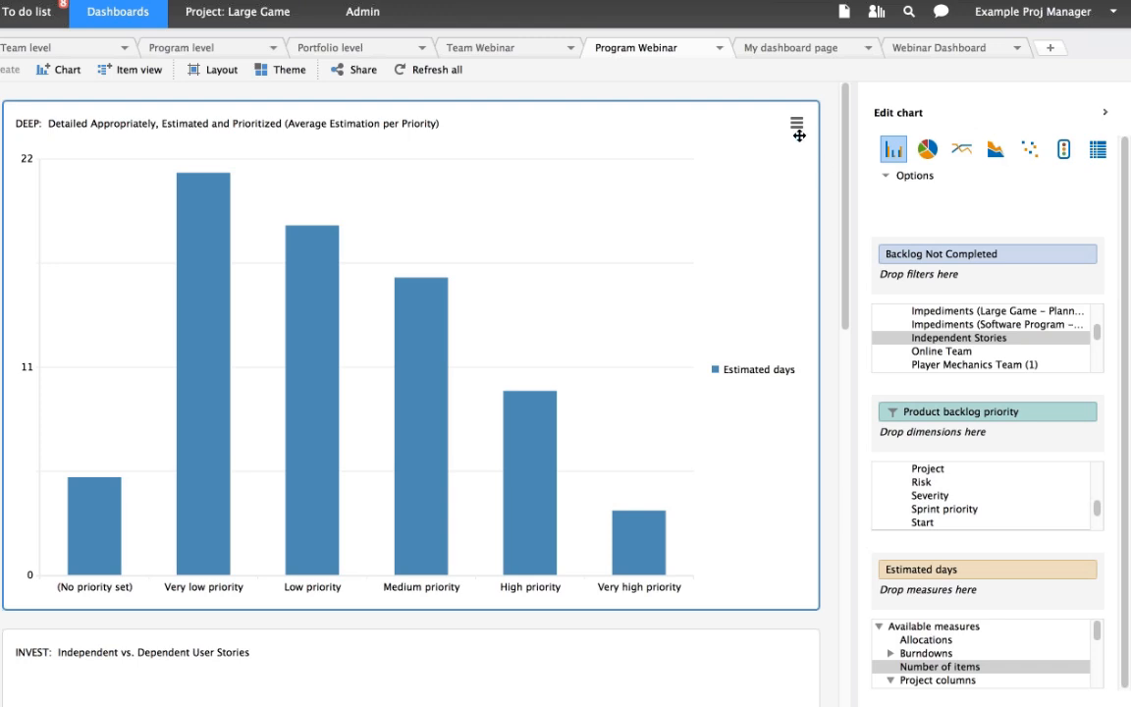
{"action": "left_click", "coordinate": [796, 129]}
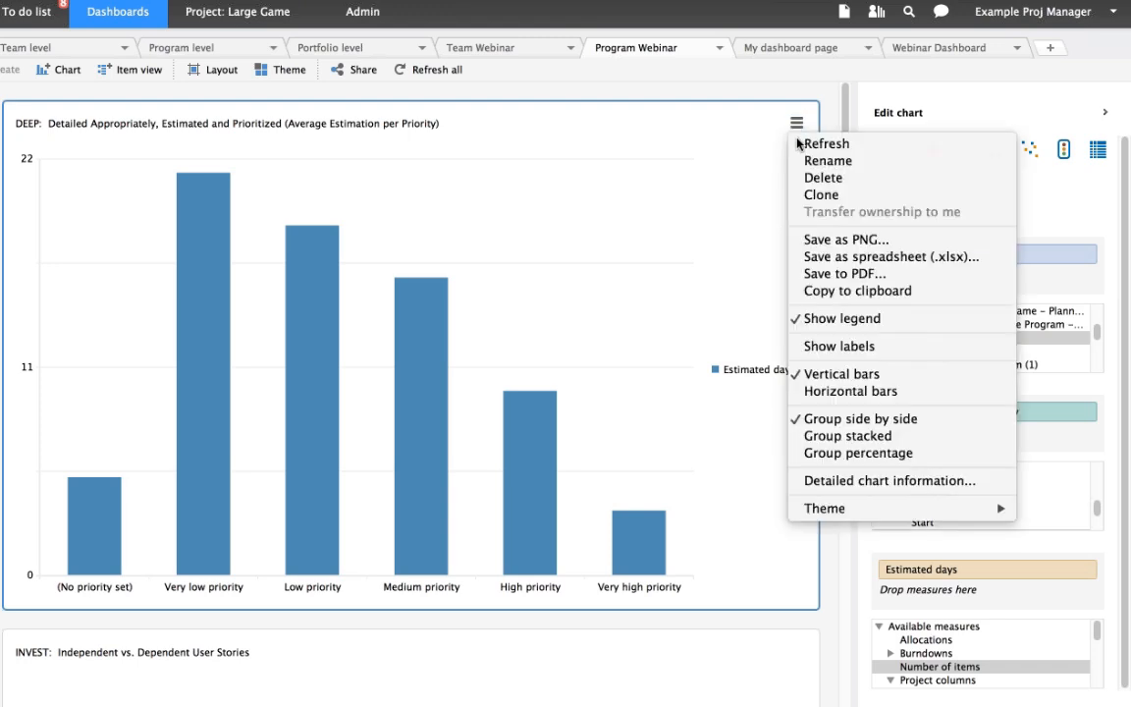
{"action": "left_click", "coordinate": [821, 195]}
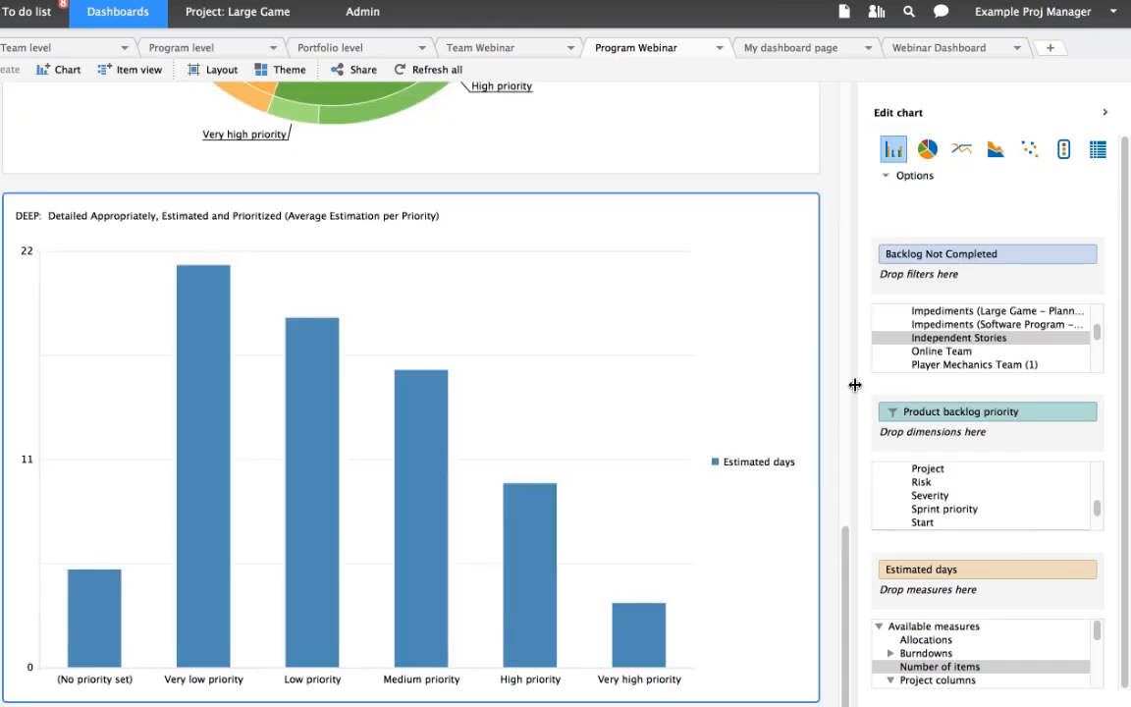
- Replace the cloned DEEP chart's filtered Product backlog priority dimension with an unfiltered Product backlog priority dimension
{"action": "left_click", "coordinate": [1080, 416]}
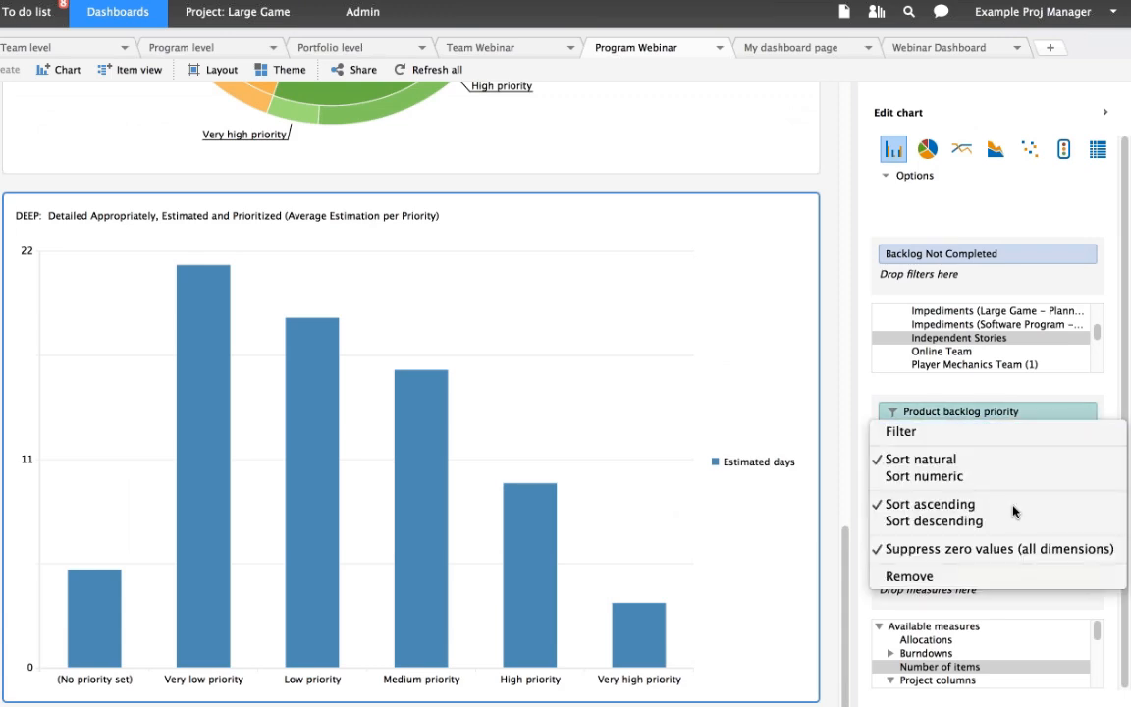
{"action": "left_click", "coordinate": [994, 577]}
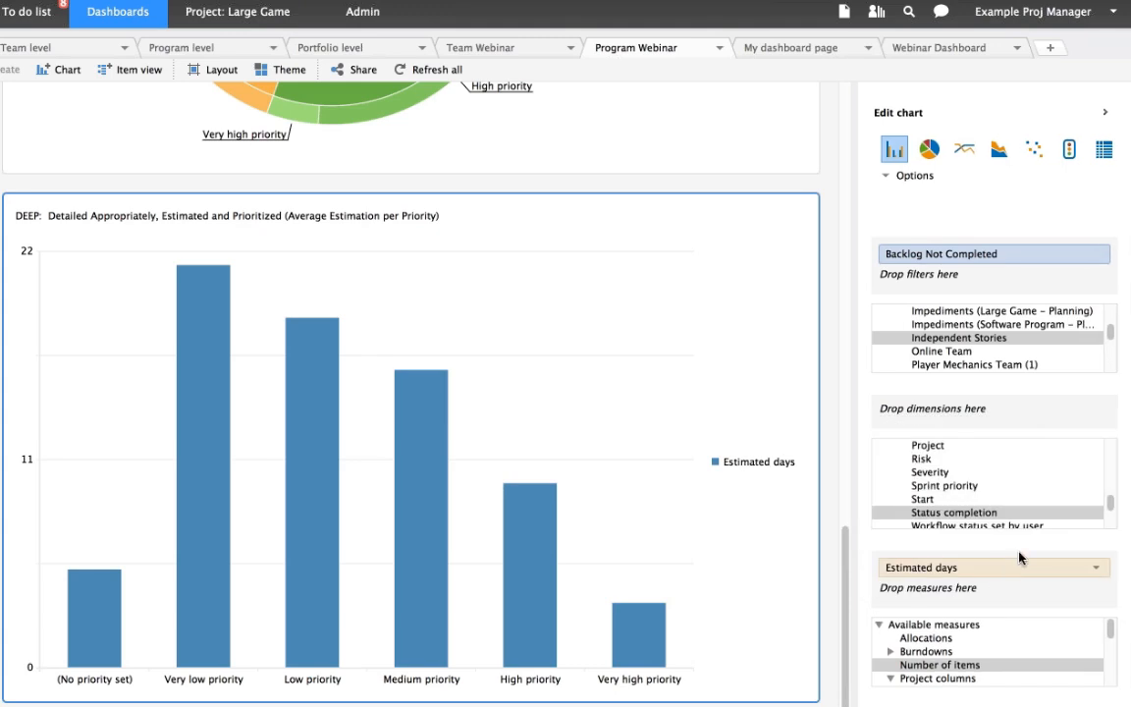
{"action": "left_click", "coordinate": [1111, 506]}
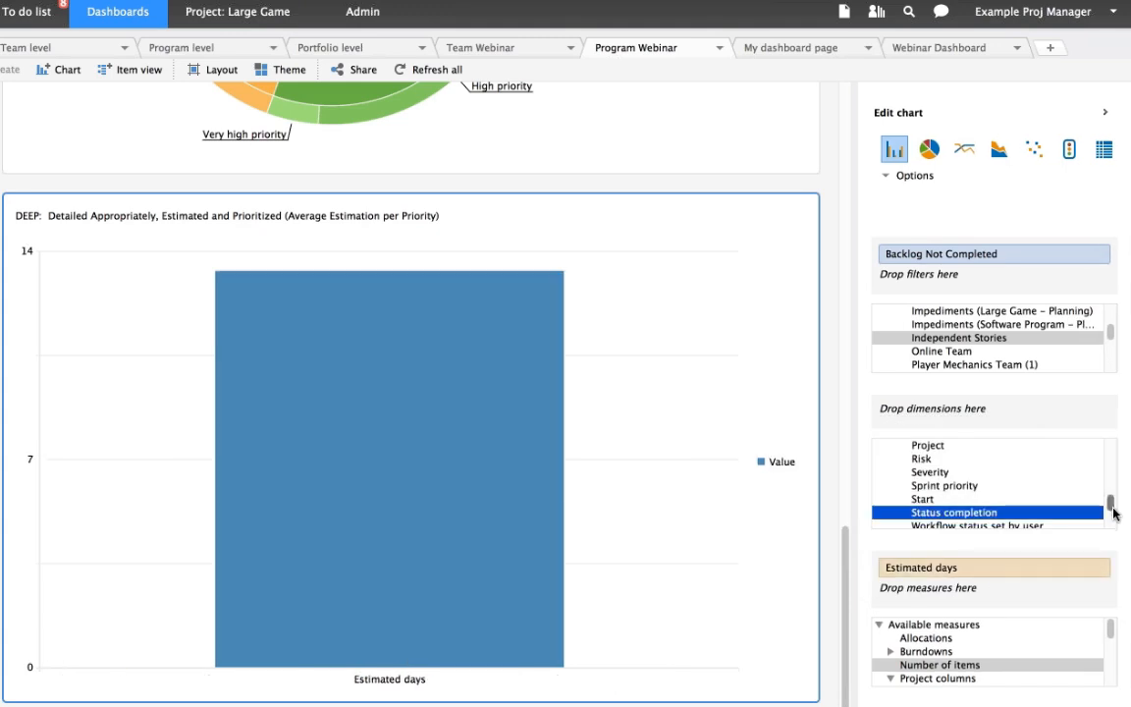
{"action": "mouse_move", "coordinate": [1113, 513]}
{"action": "left_mouse_down"}
{"action": "mouse_move", "coordinate": [1112, 525]}
{"action": "mouse_move", "coordinate": [1110, 504]}
{"action": "left_mouse_up"}
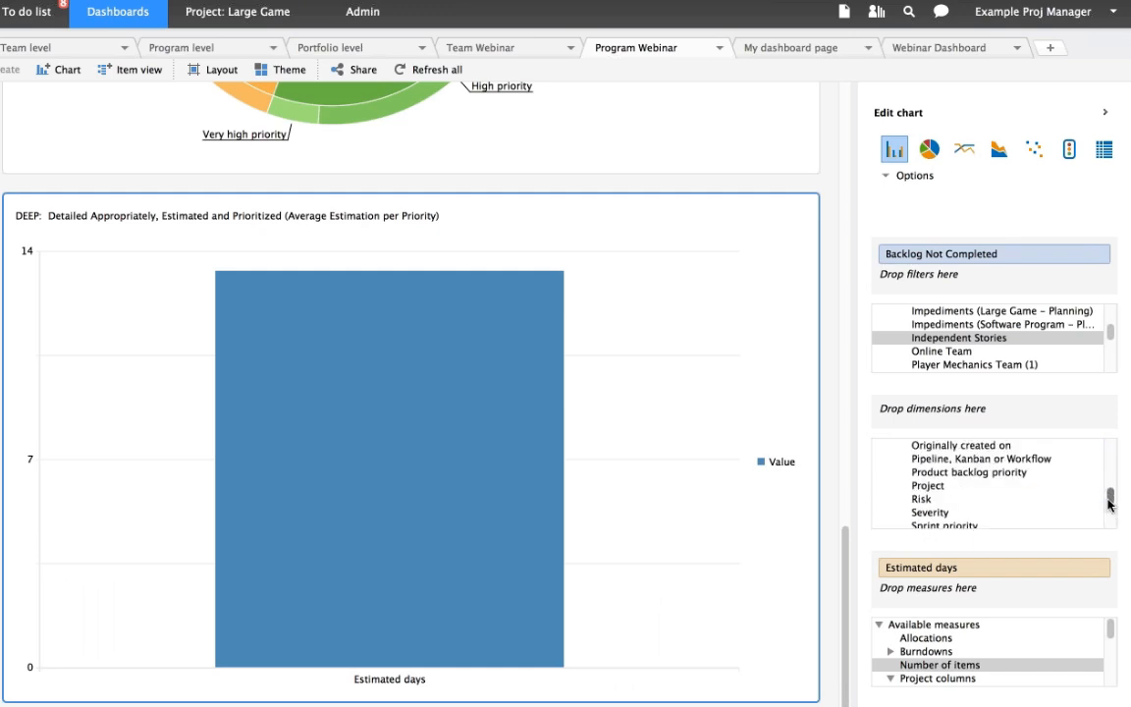
{"action": "left_click", "coordinate": [964, 475]}
{"action": "left_click_drag", "start_coordinate": [963, 475], "coordinate": [1025, 419]}
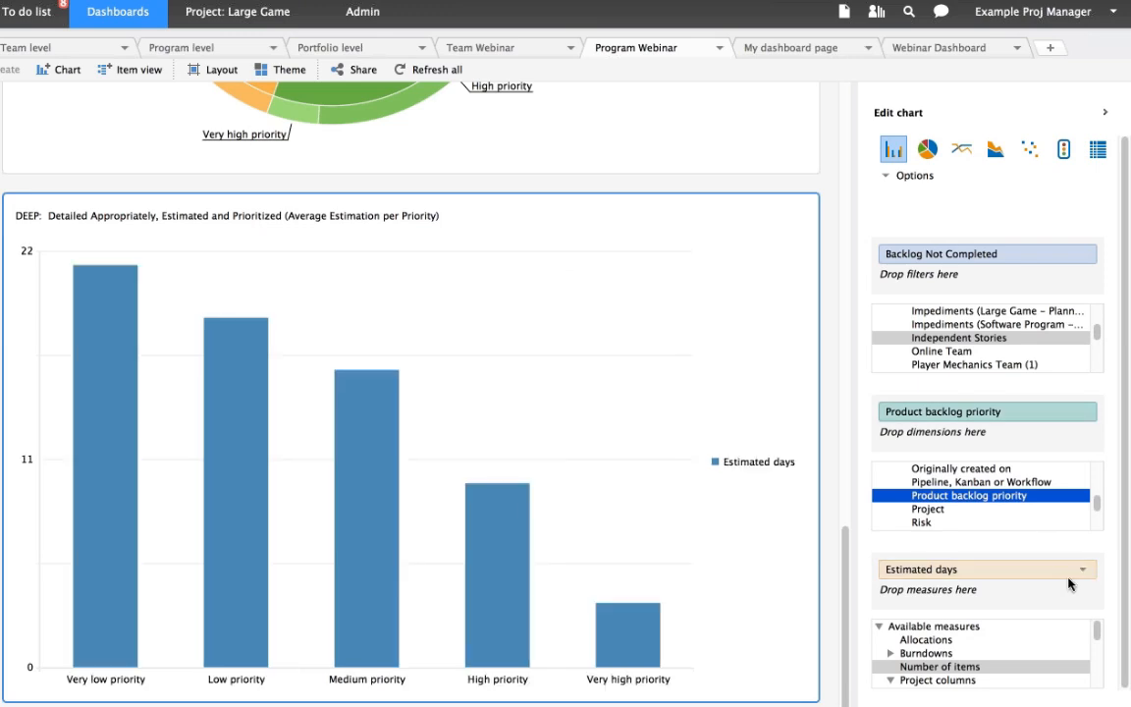
- Replace the Estimated days measure of the cloned DEEP chart with Number of items
{"action": "left_click", "coordinate": [1084, 570]}
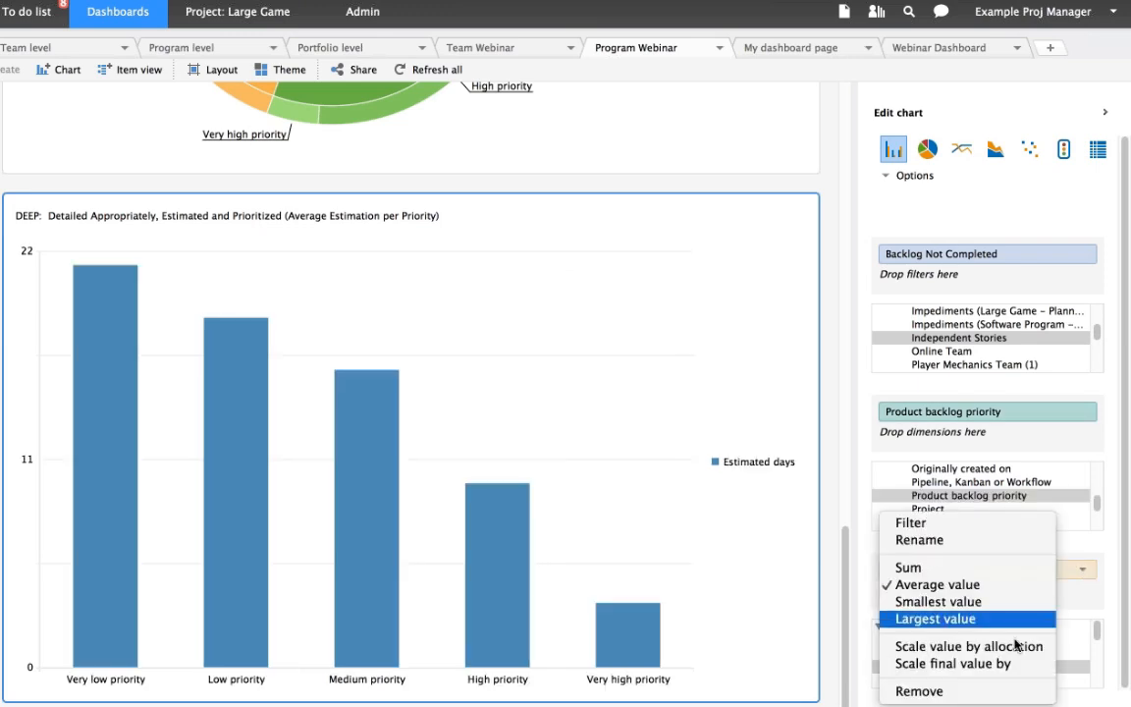
{"action": "left_click", "coordinate": [1011, 691]}
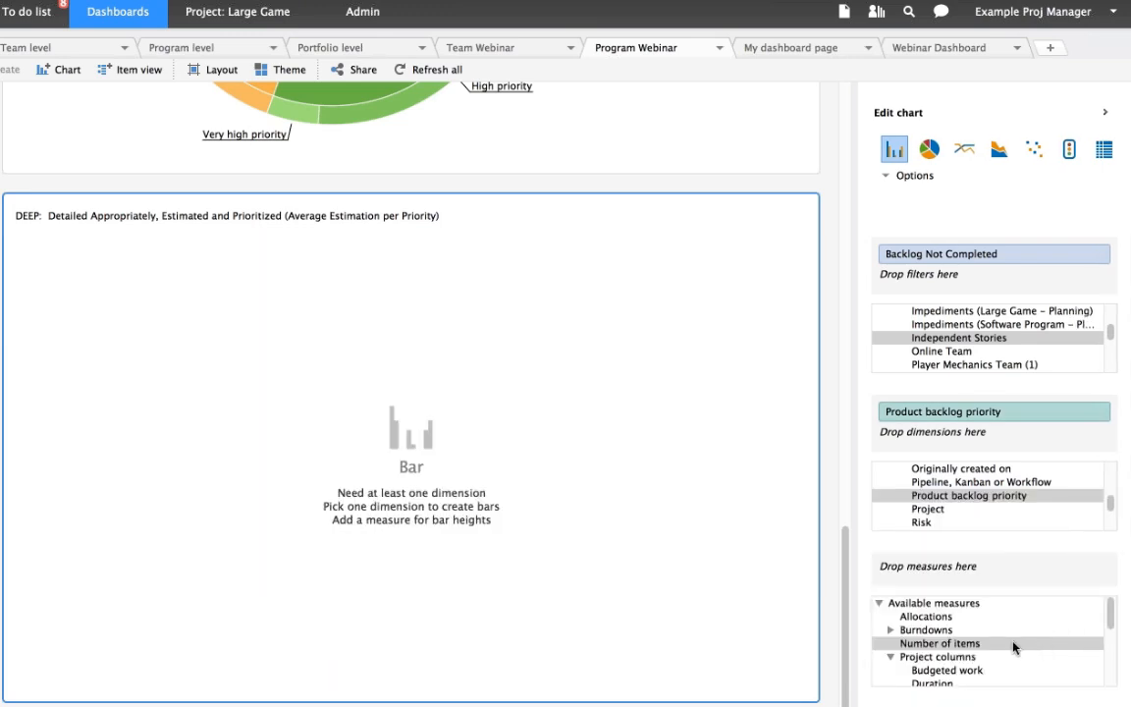
{"action": "left_click", "coordinate": [1002, 643]}
{"action": "mouse_move", "coordinate": [996, 619]}
{"action": "left_mouse_down"}
{"action": "mouse_move", "coordinate": [994, 571]}
{"action": "mouse_move", "coordinate": [996, 596]}
{"action": "left_mouse_up"}
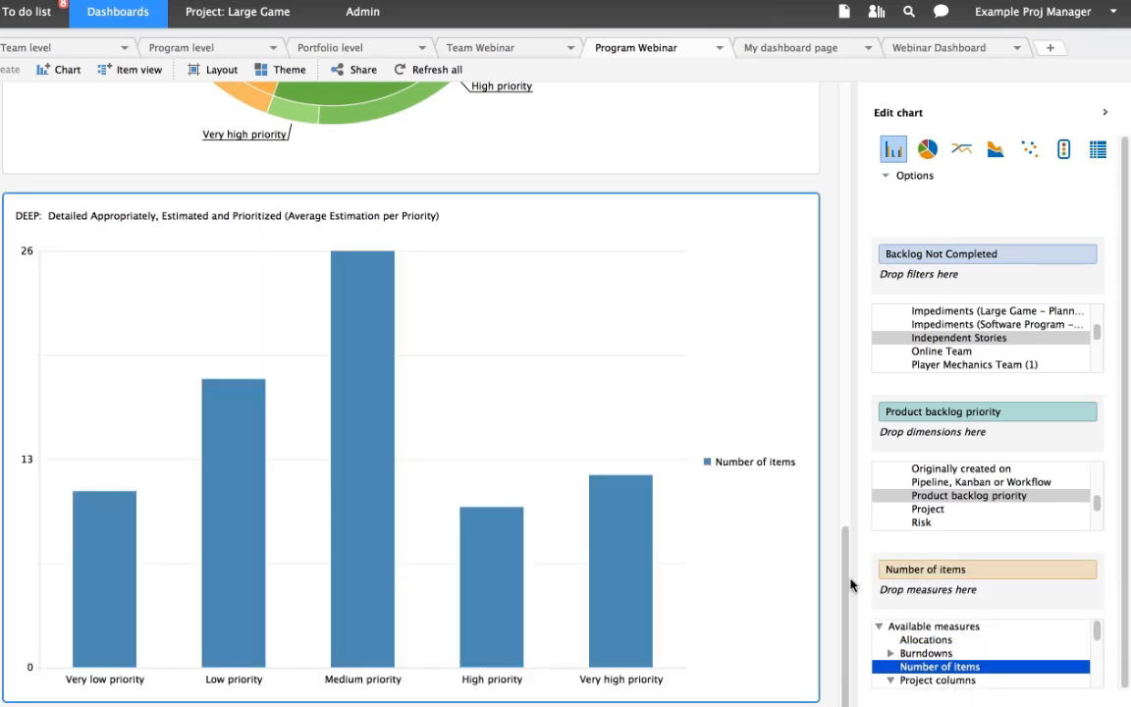
- Compare the average estimated days per priority in the original DEEP chart with the number of items per priority in its clone
{"action": "left_click_drag", "start_coordinate": [847, 577], "coordinate": [835, 441]}
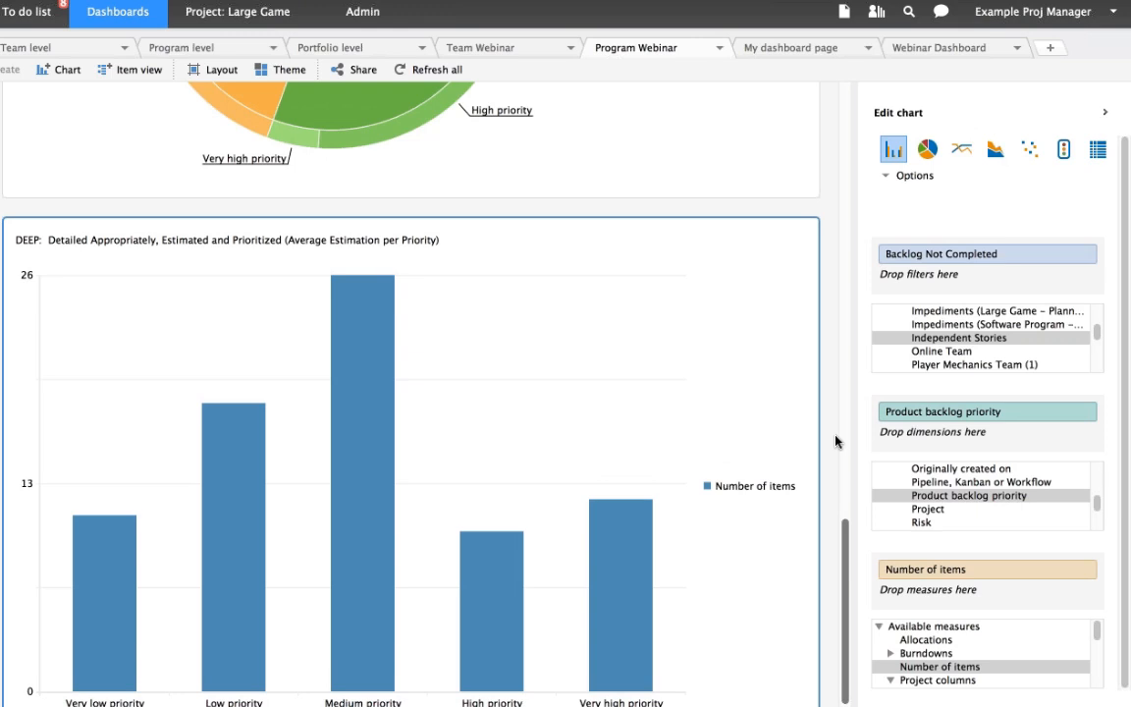
{"action": "scroll", "coordinate": [615, 567], "scroll_direction": "up", "scroll_amount": 3}
{"action": "scroll", "coordinate": [615, 566], "scroll_direction": "up", "scroll_amount": 12}
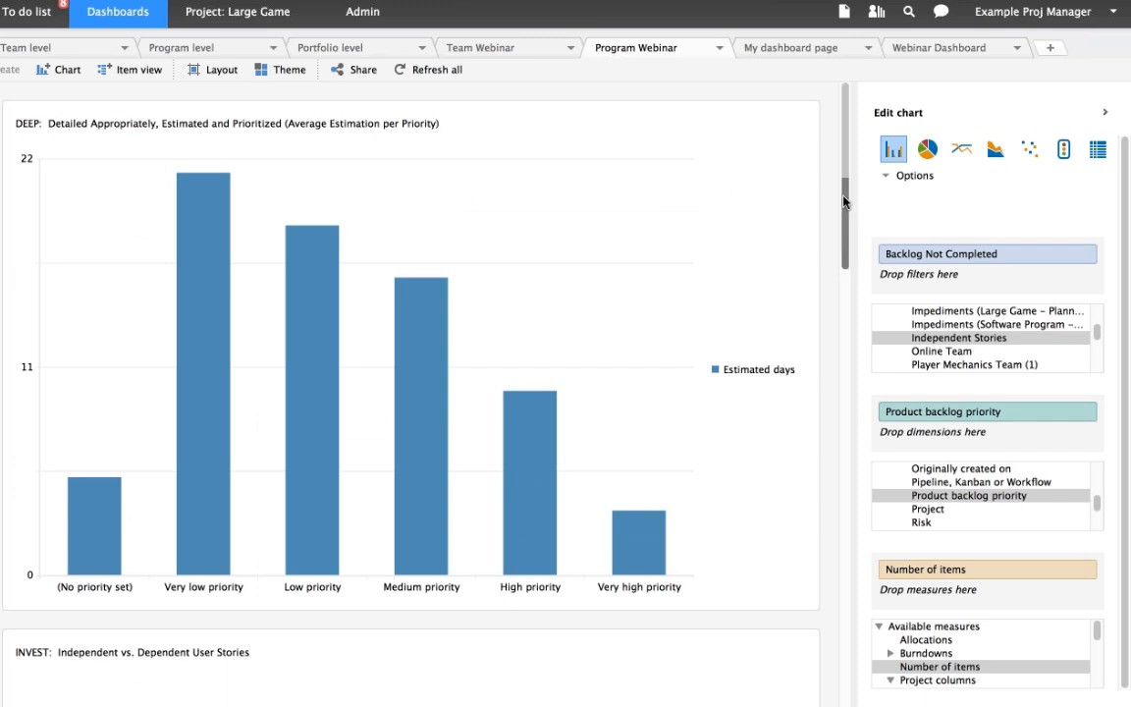
{"action": "scroll", "coordinate": [850, 607], "scroll_direction": "down", "scroll_amount": 1}
{"action": "left_click", "coordinate": [849, 601]}
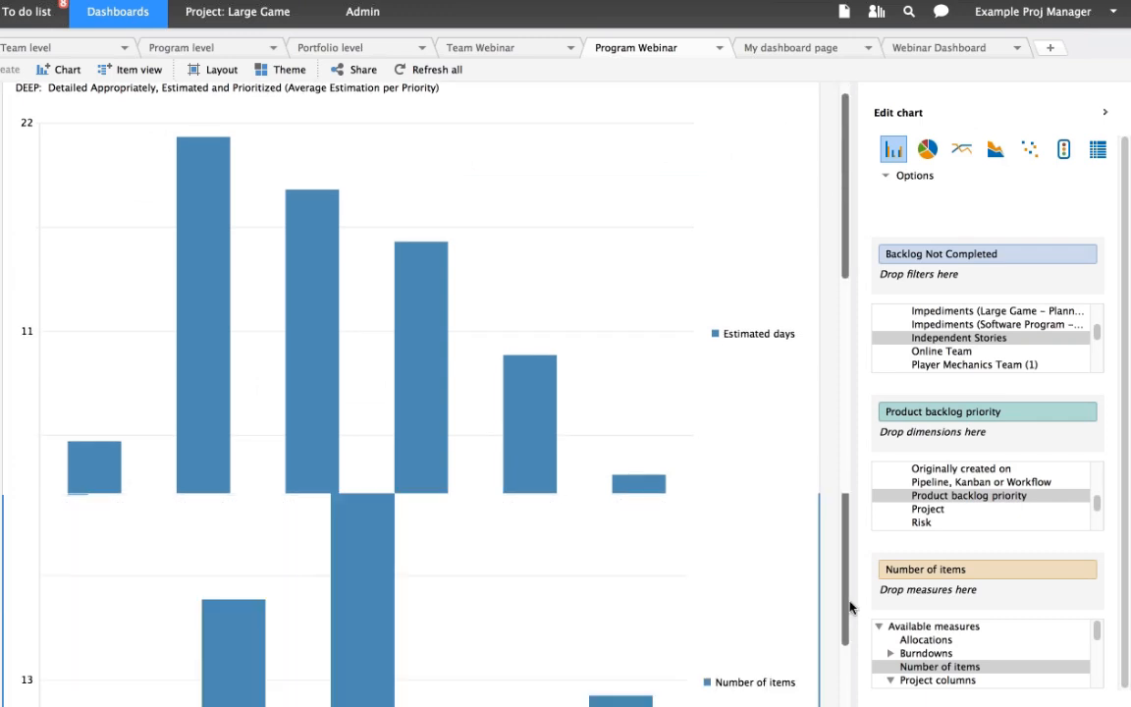
{"action": "scroll", "coordinate": [624, 640], "scroll_direction": "down", "scroll_amount": 5}
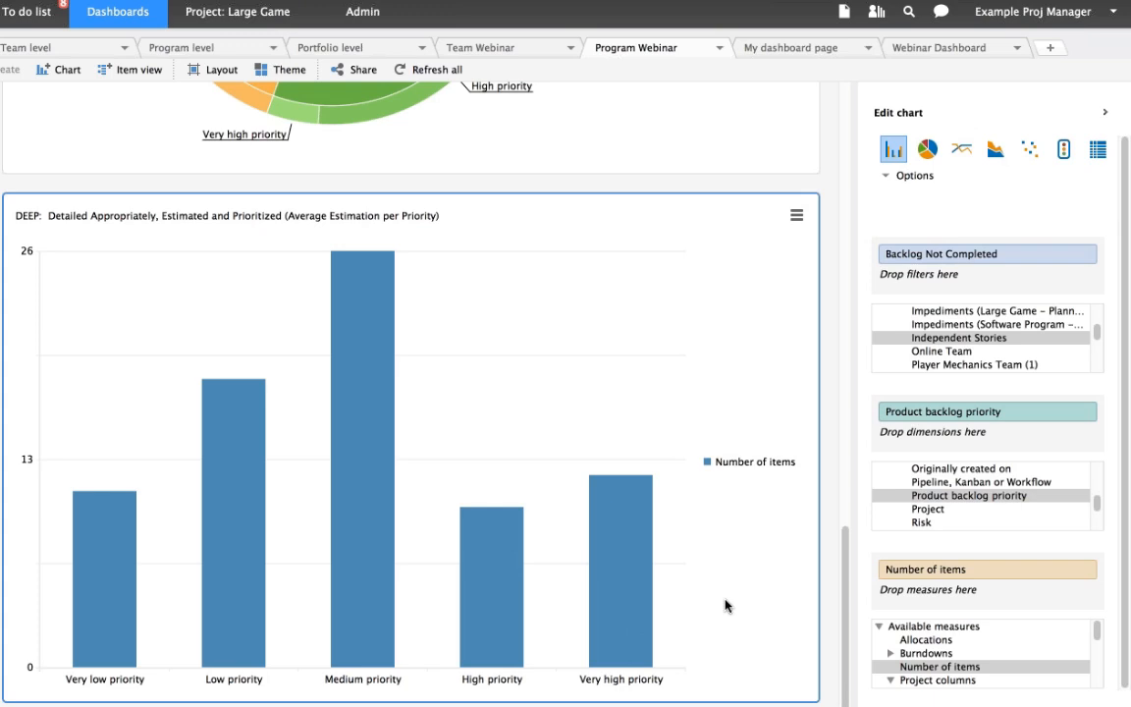
{"action": "mouse_move", "coordinate": [636, 623]}
{"action": "mouse_move", "coordinate": [643, 560]}
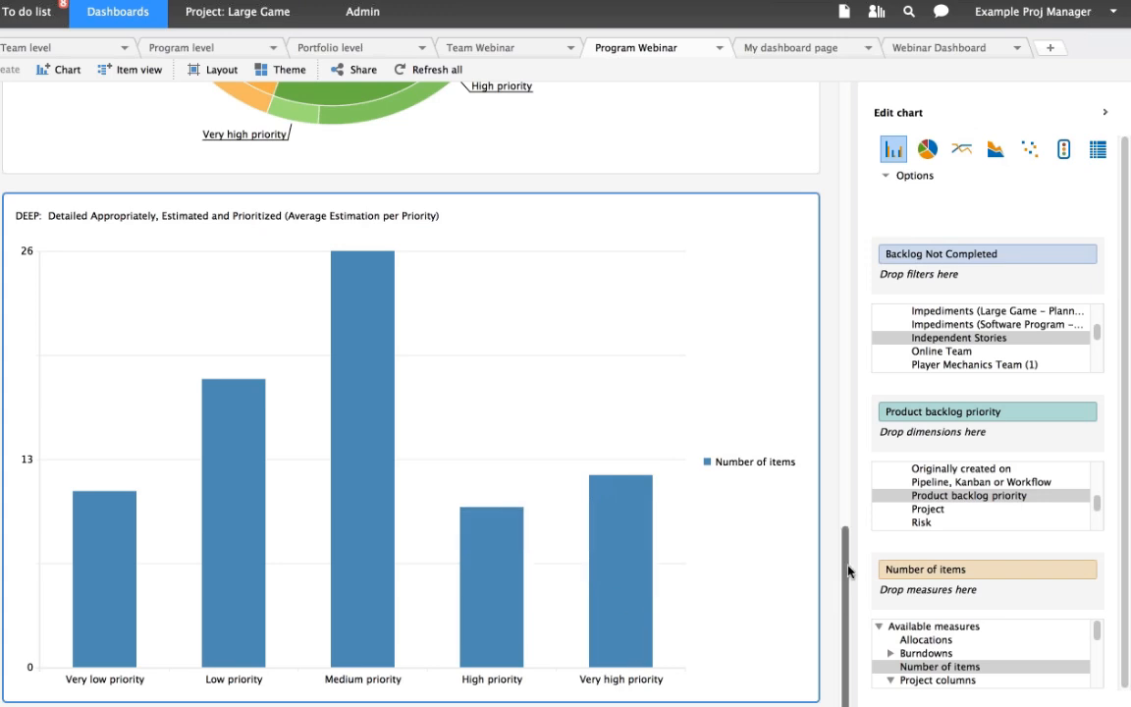
- Look back over the Program Webinar charts, from the original DEEP, INVEST and Release Plan by Priority charts to the cloned DEEP chart
{"action": "scroll", "coordinate": [849, 571], "scroll_direction": "up", "scroll_amount": 5}
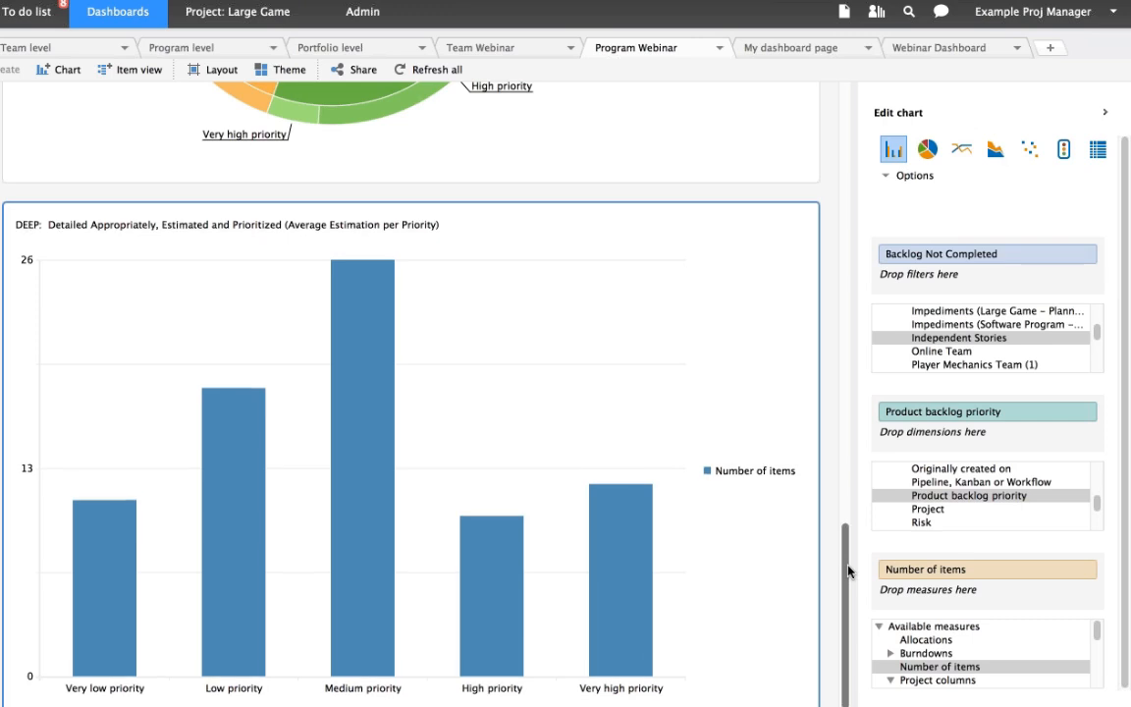
{"action": "scroll", "coordinate": [860, 306], "scroll_direction": "up", "scroll_amount": 5}
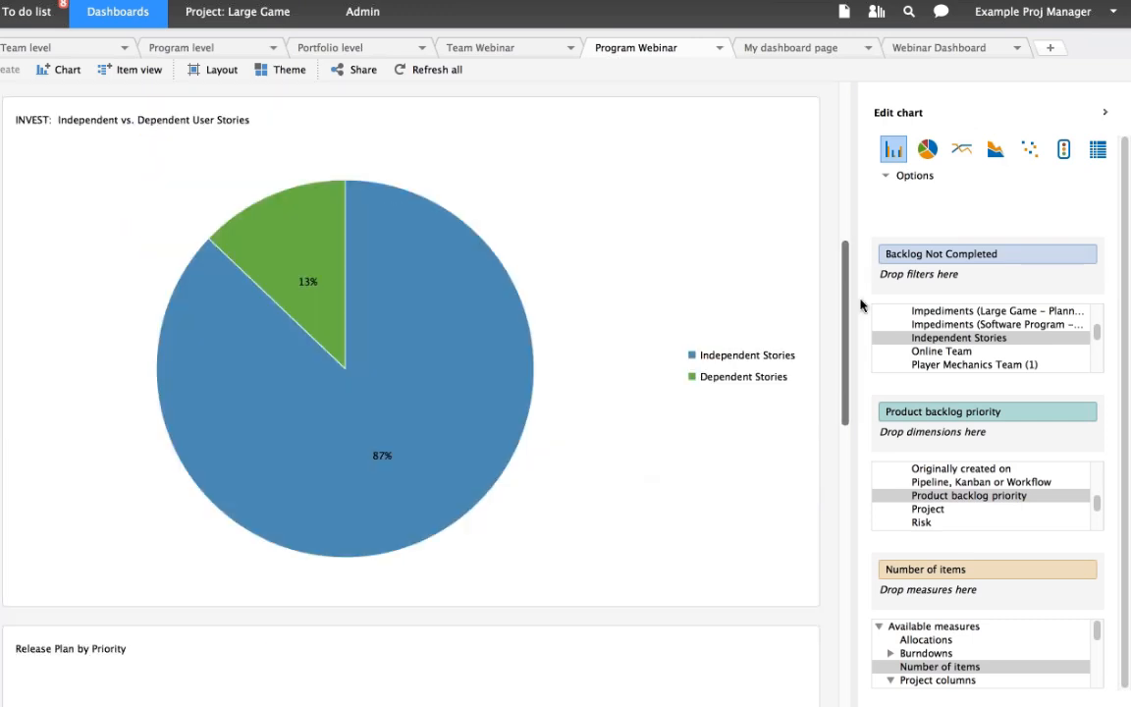
{"action": "scroll", "coordinate": [852, 241], "scroll_direction": "up", "scroll_amount": 8}
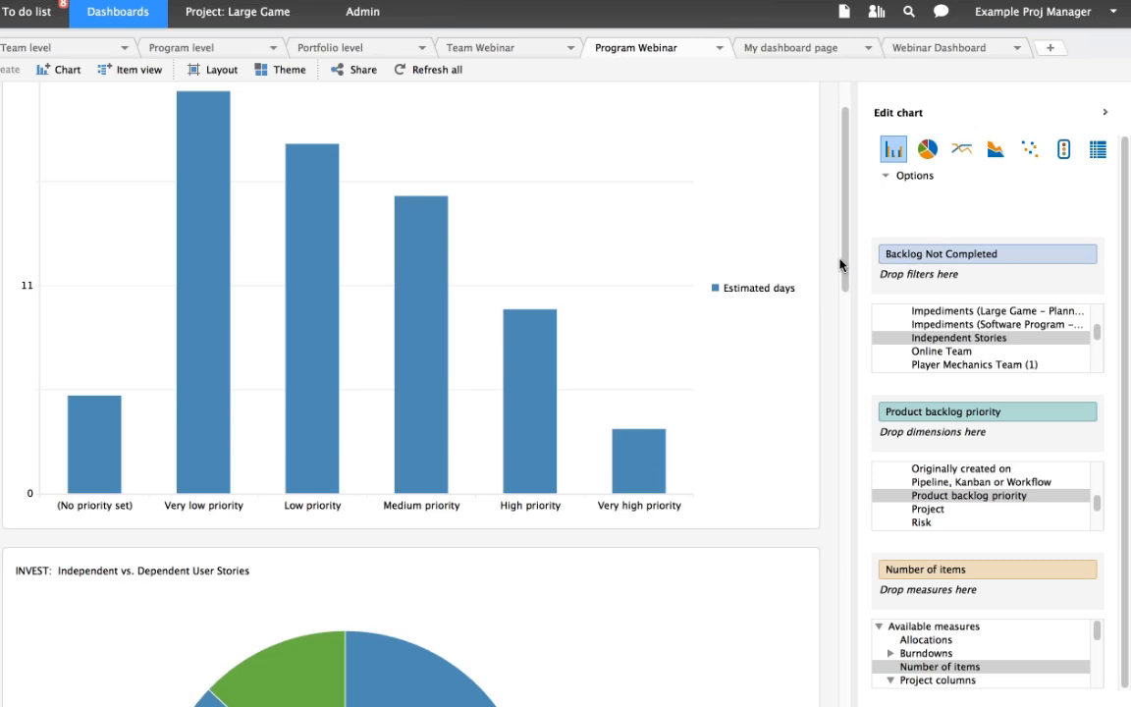
{"action": "left_click_drag", "start_coordinate": [846, 260], "coordinate": [865, 640]}
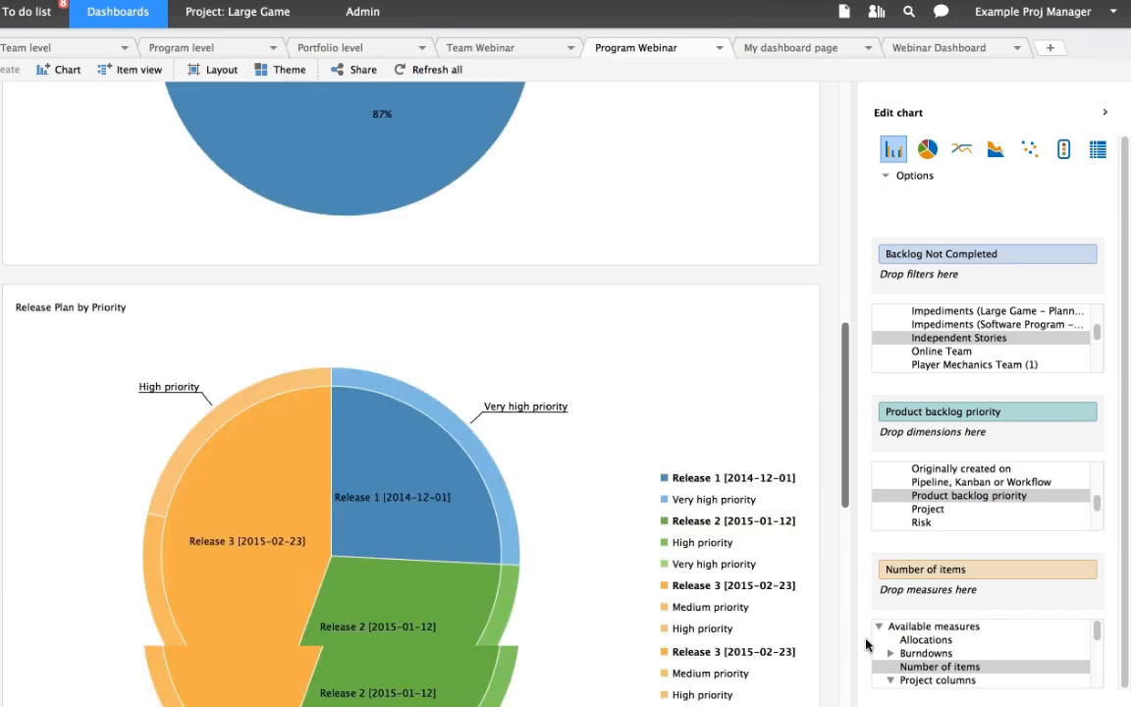
{"action": "scroll", "coordinate": [845, 579], "scroll_direction": "down", "scroll_amount": 5}
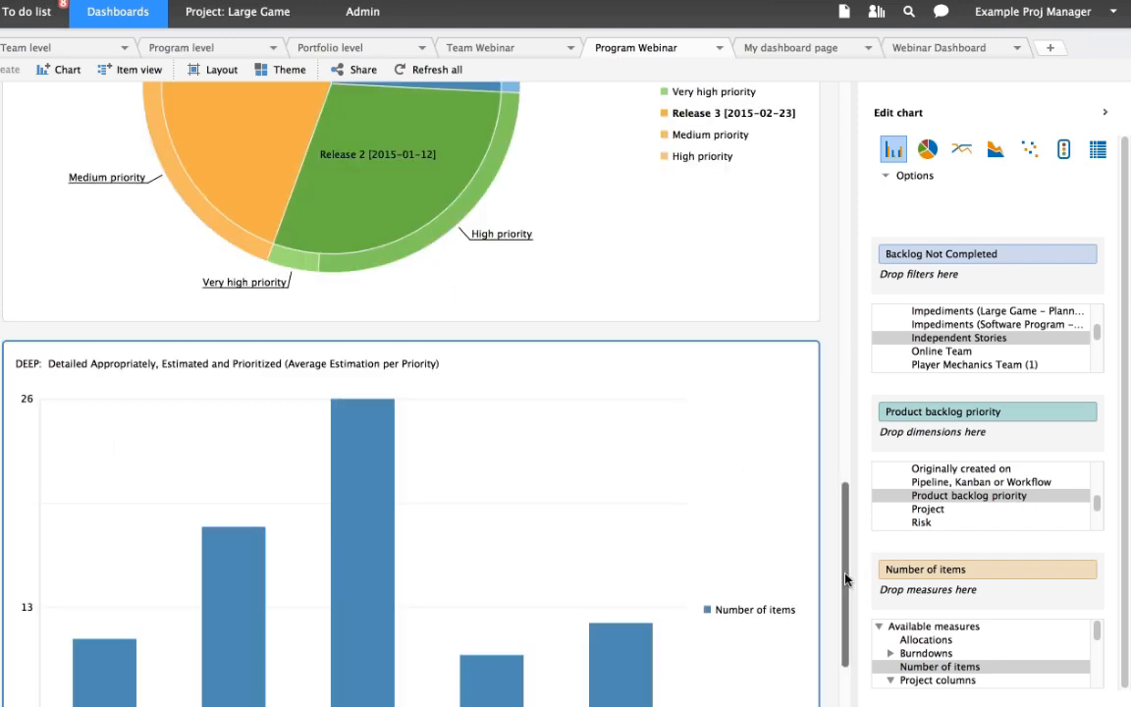
{"action": "scroll", "coordinate": [845, 579], "scroll_direction": "down", "scroll_amount": 2}
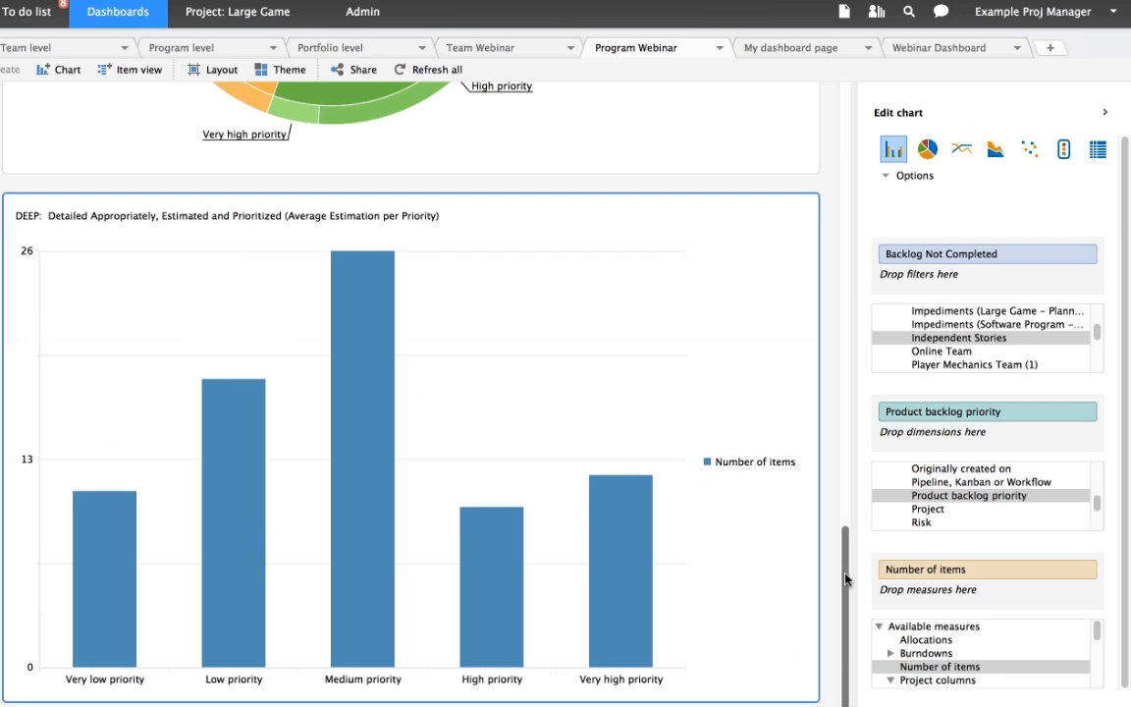
{"action": "scroll", "coordinate": [842, 528], "scroll_direction": "up", "scroll_amount": 1}
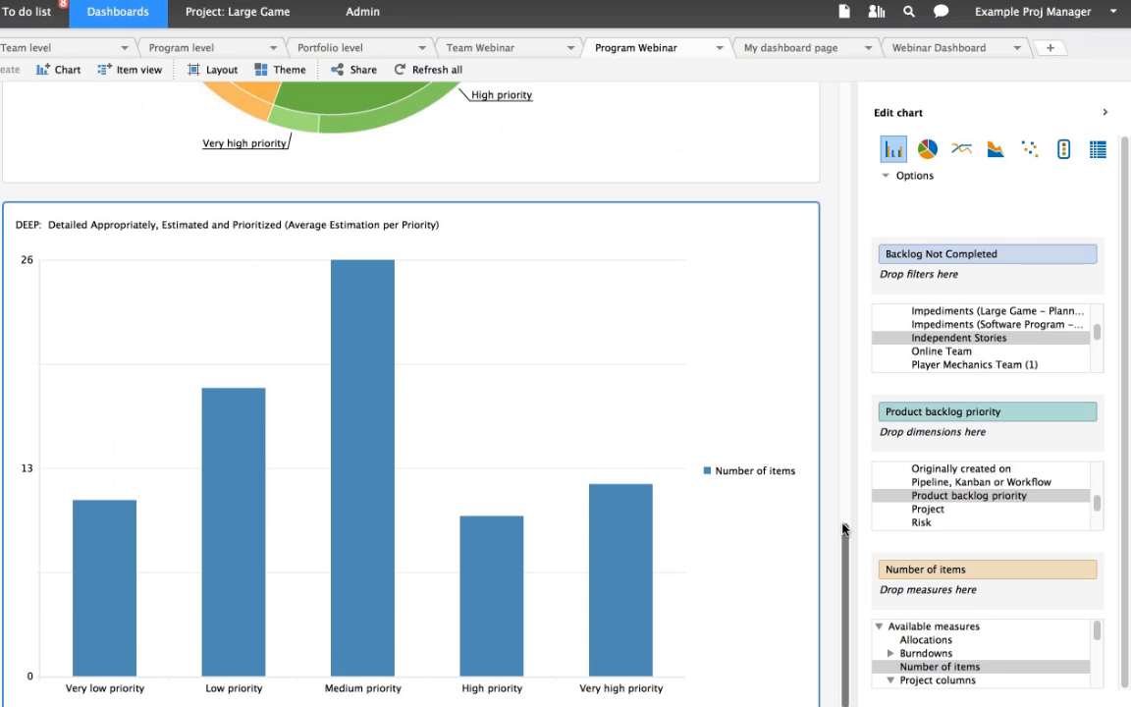
{"action": "left_click_drag", "start_coordinate": [842, 528], "coordinate": [839, 340]}
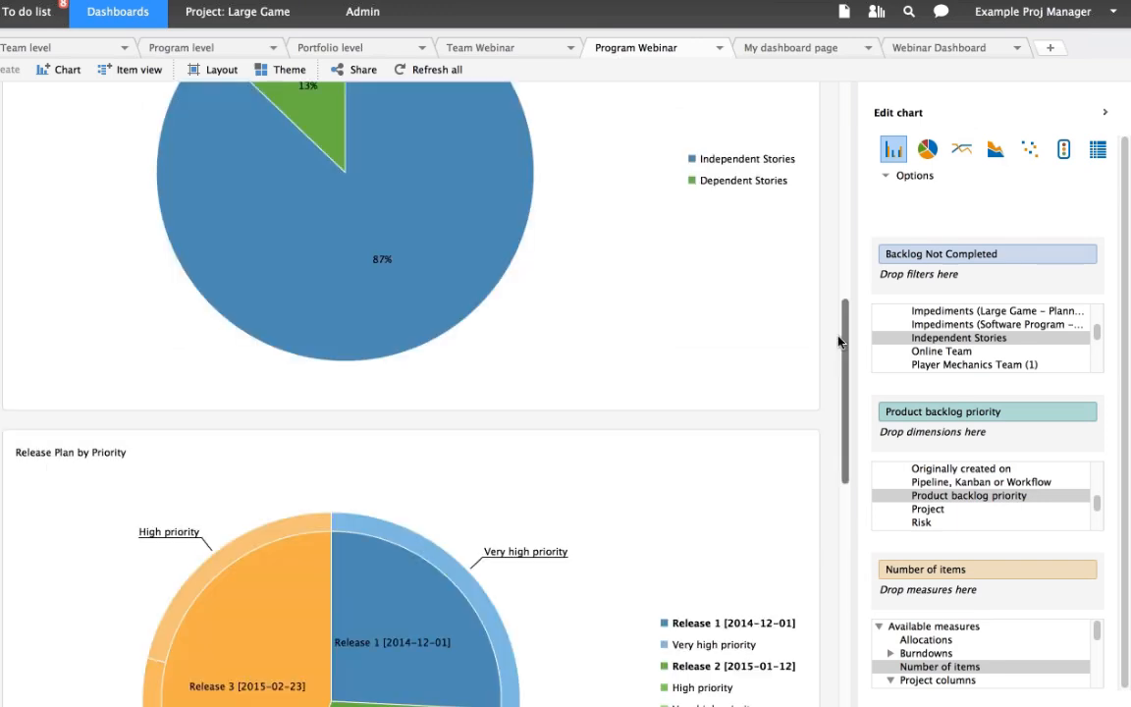
- Check which status the Status completion dimension filters on in the Blocked items chart of the Program level dashboard
{"action": "scroll", "coordinate": [839, 341], "scroll_direction": "up", "scroll_amount": 1}
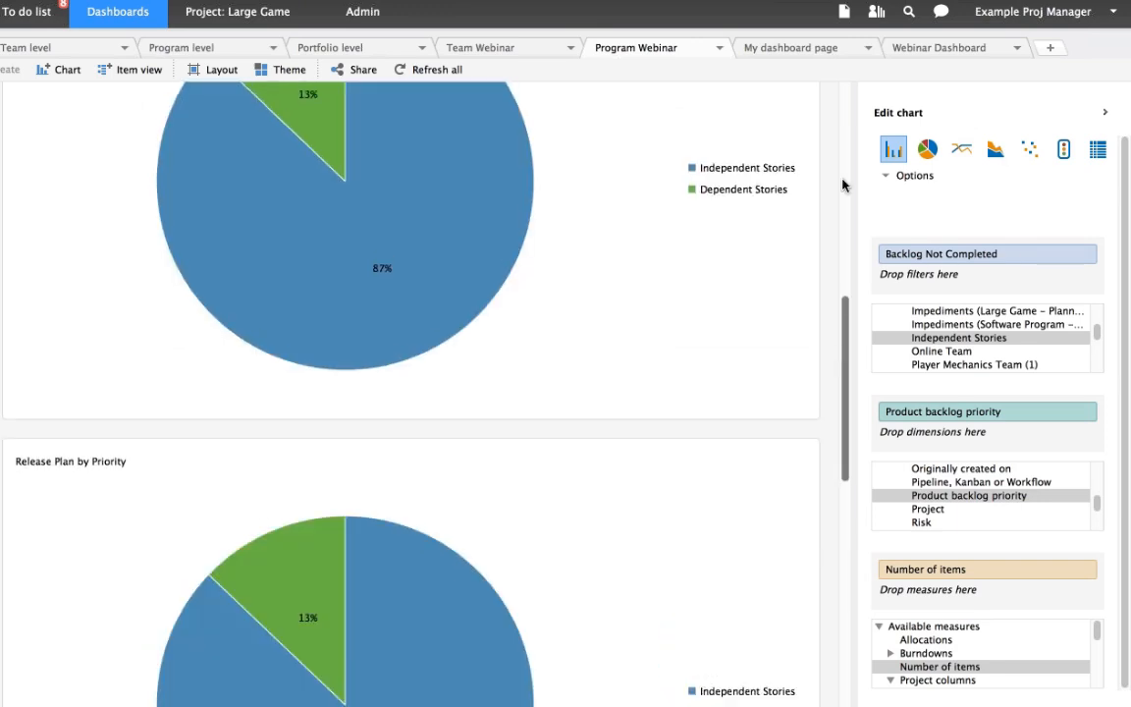
{"action": "left_click", "coordinate": [842, 184]}
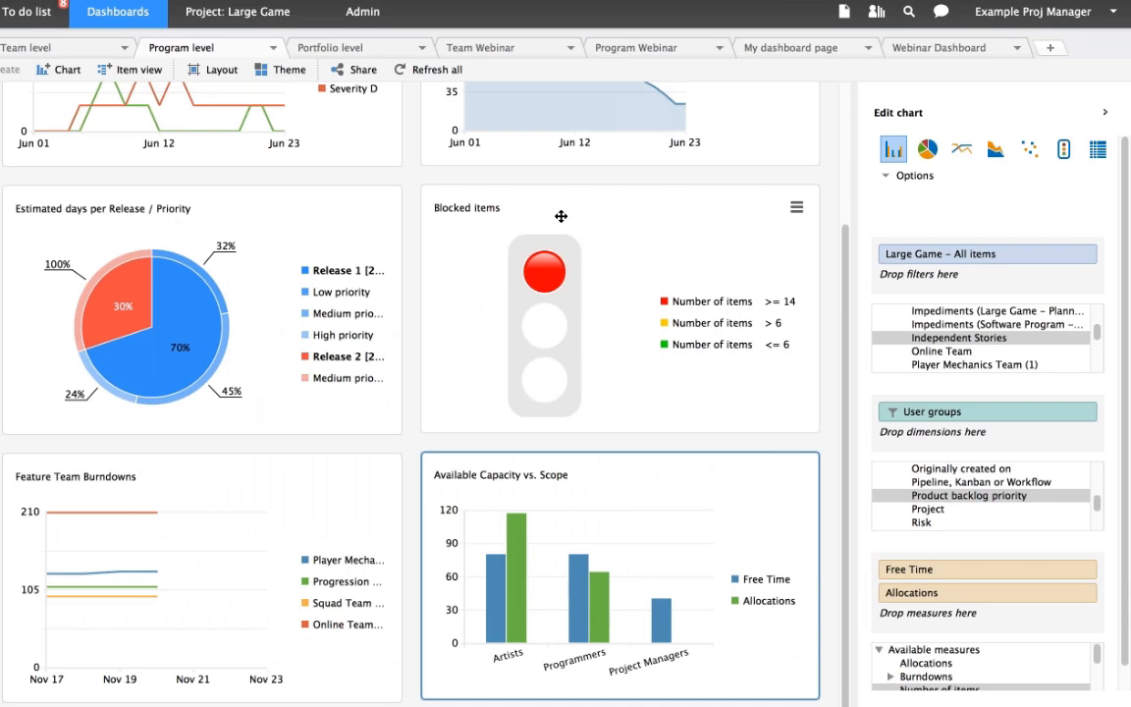
{"action": "left_click", "coordinate": [563, 210]}
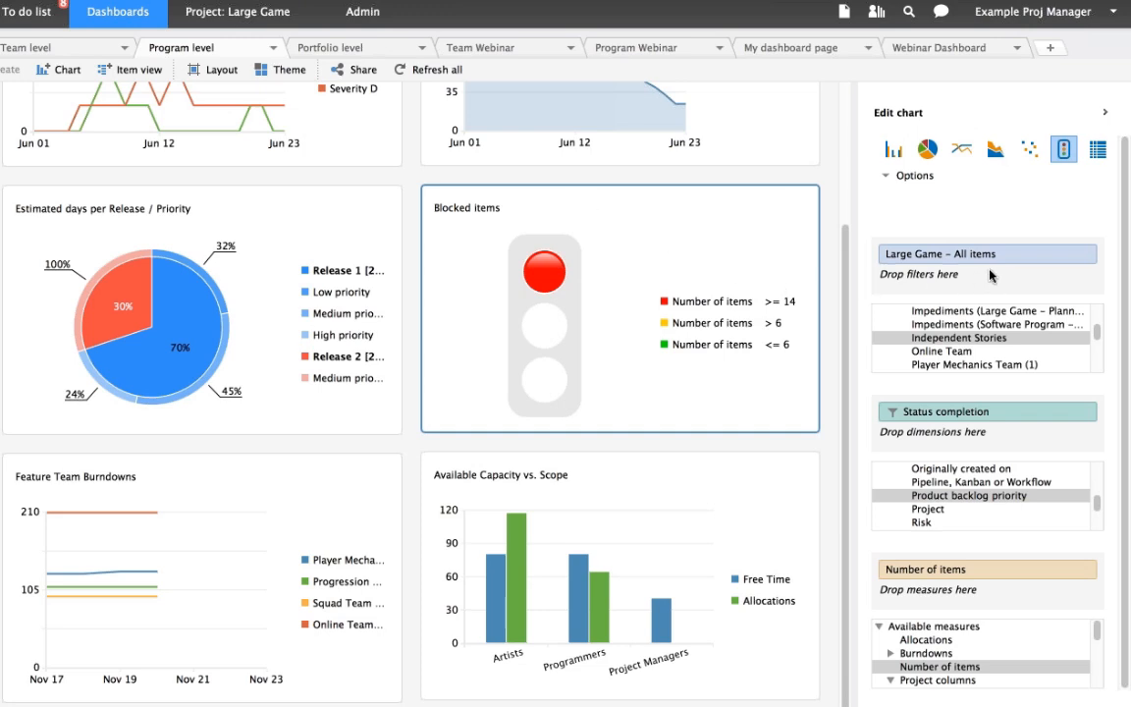
{"action": "left_click", "coordinate": [1080, 419]}
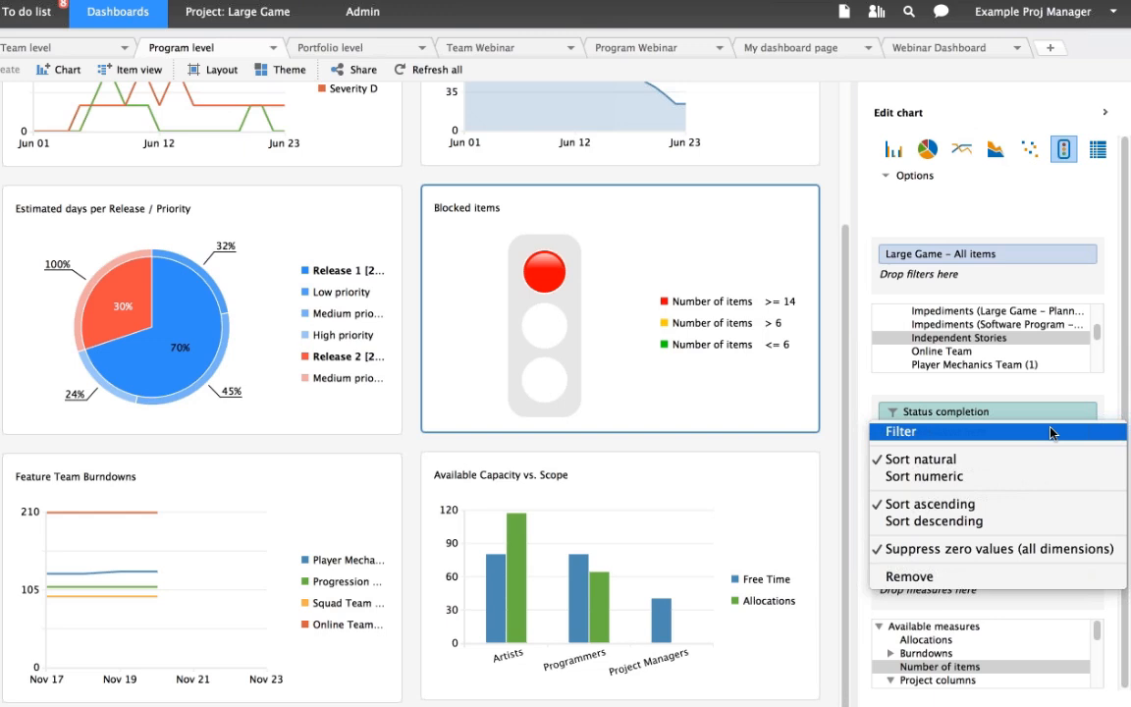
{"action": "left_click", "coordinate": [1050, 432]}
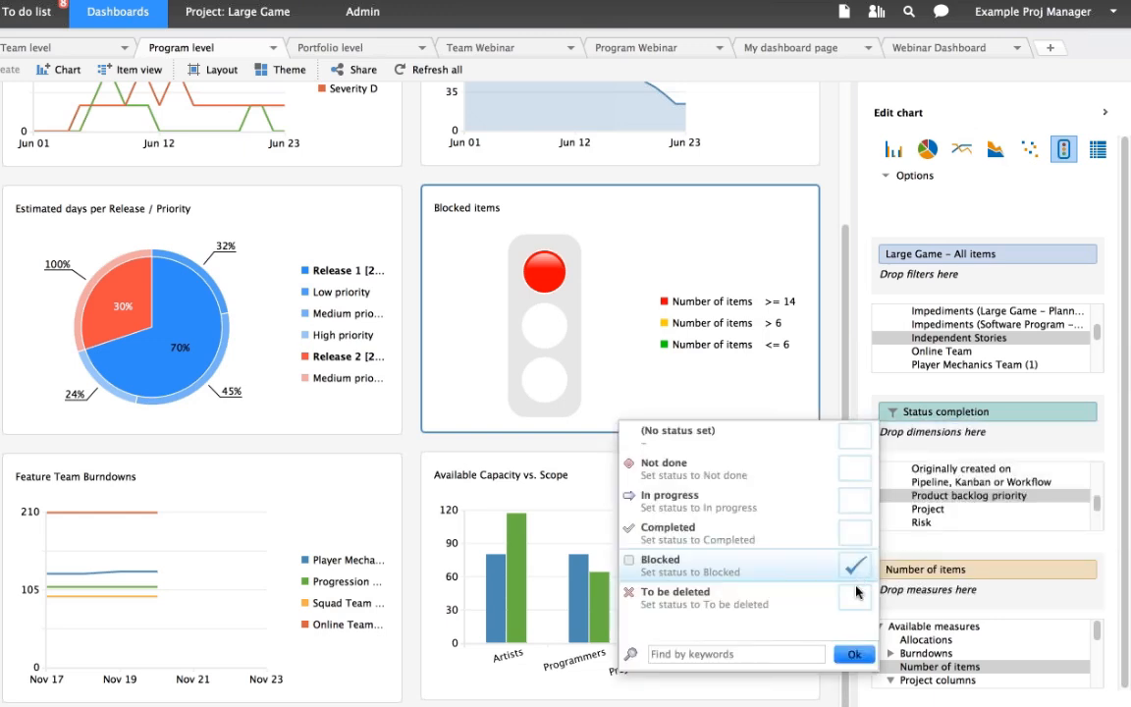
{"action": "left_click", "coordinate": [856, 653]}
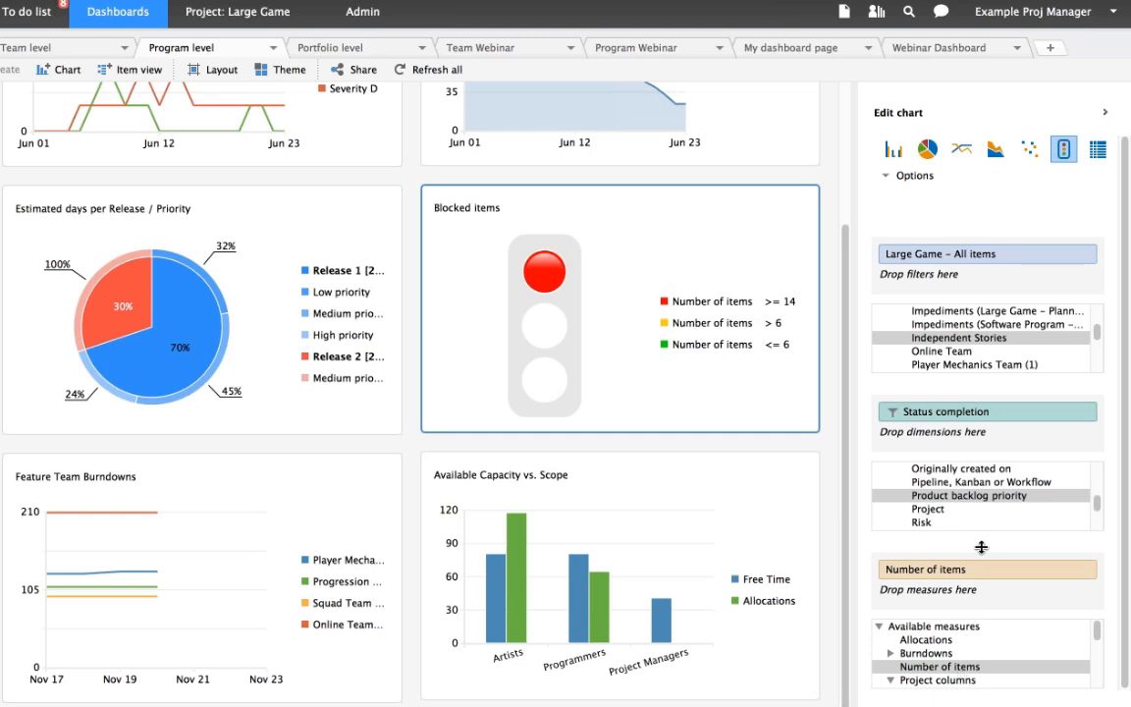
- Review the traffic light colour bounds of the Blocked items chart
{"action": "mouse_move", "coordinate": [565, 347]}
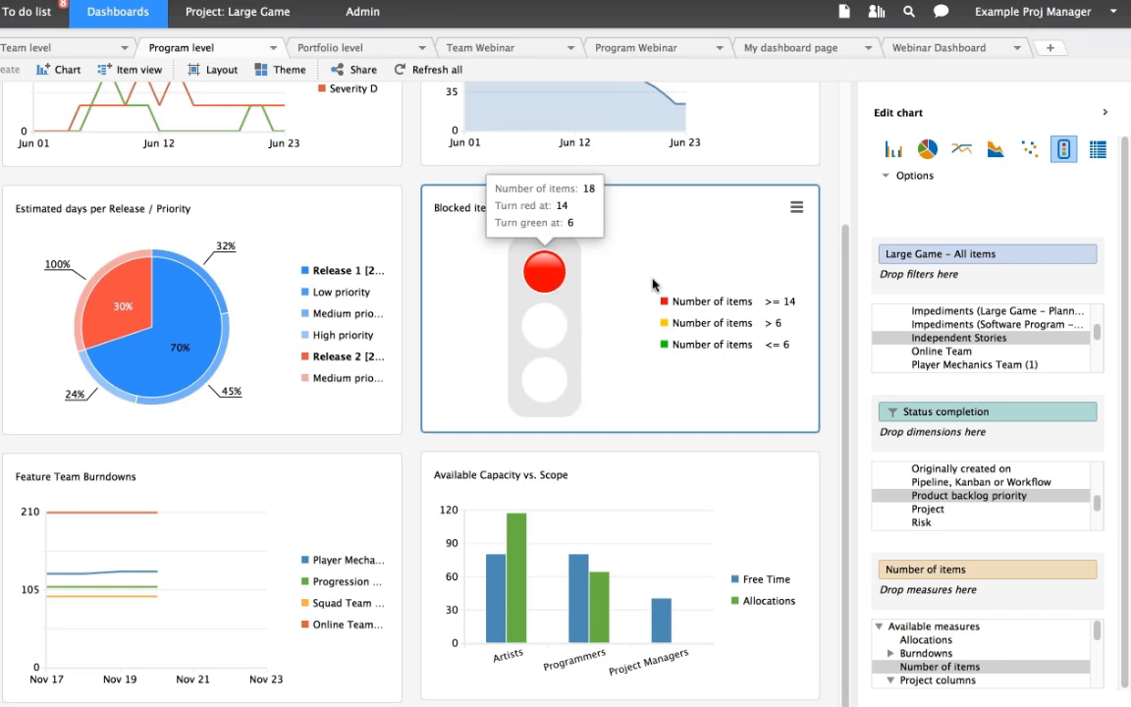
{"action": "left_click", "coordinate": [796, 209]}
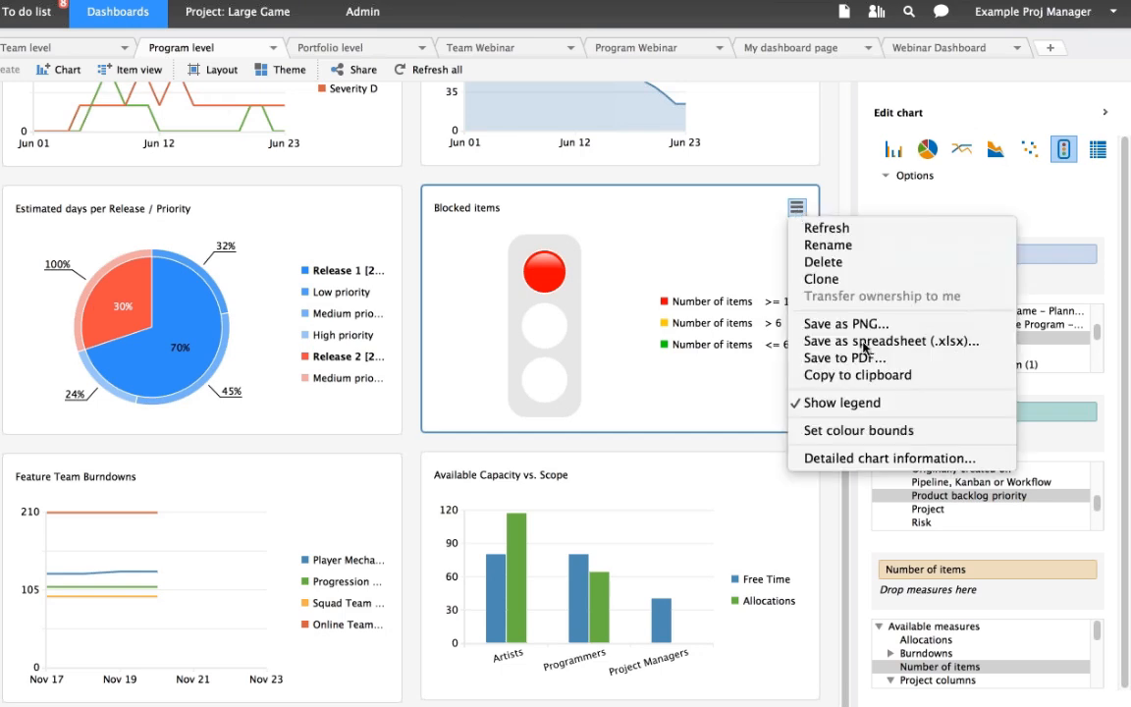
{"action": "left_click", "coordinate": [936, 442]}
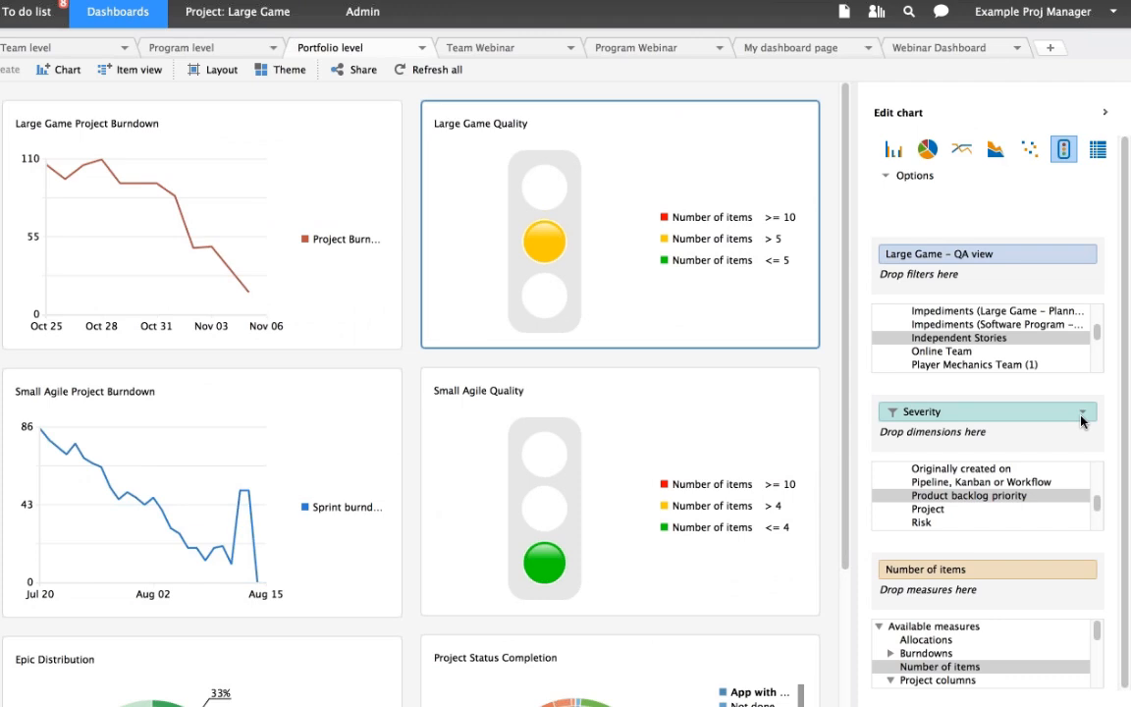
- Restrict the Severity dimension of the Large Game Quality chart on the Portfolio level dashboard to Severity A
{"action": "left_click", "coordinate": [1081, 413]}
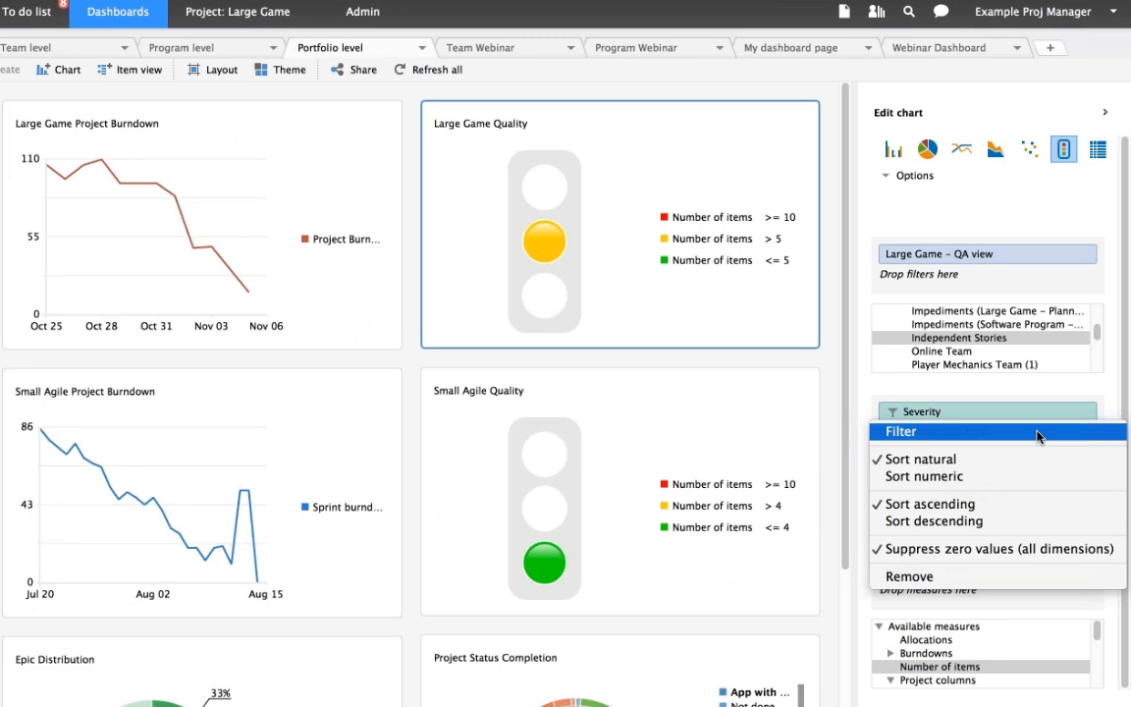
{"action": "left_click", "coordinate": [1039, 436]}
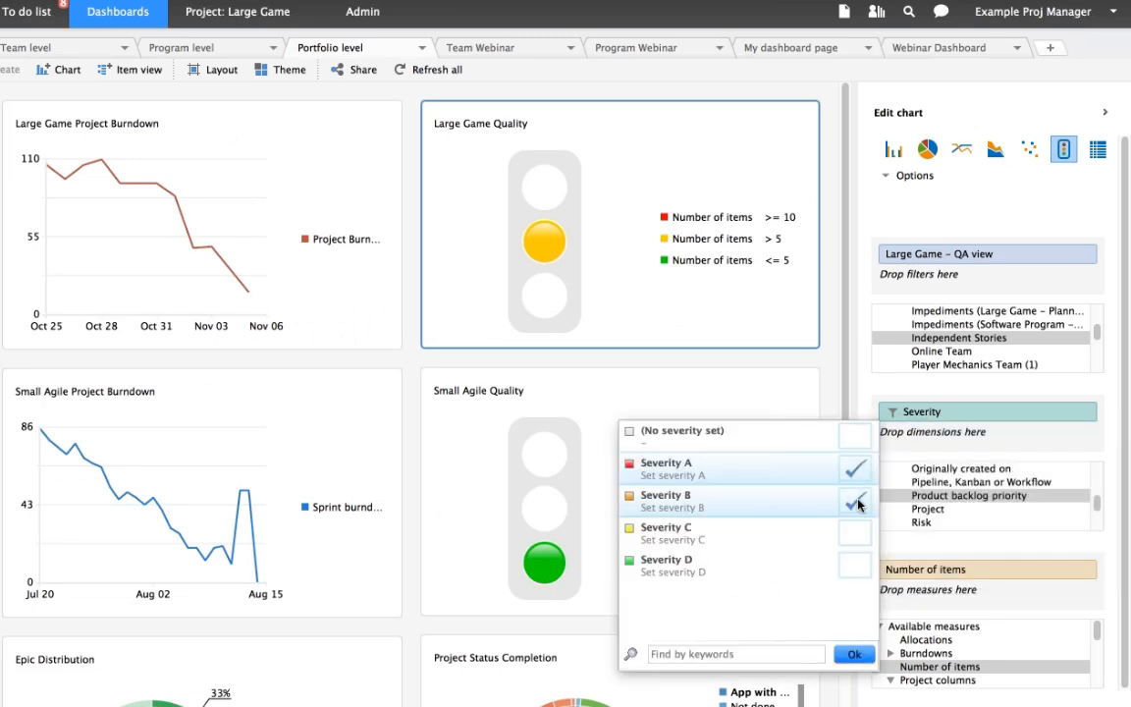
{"action": "left_click", "coordinate": [855, 503]}
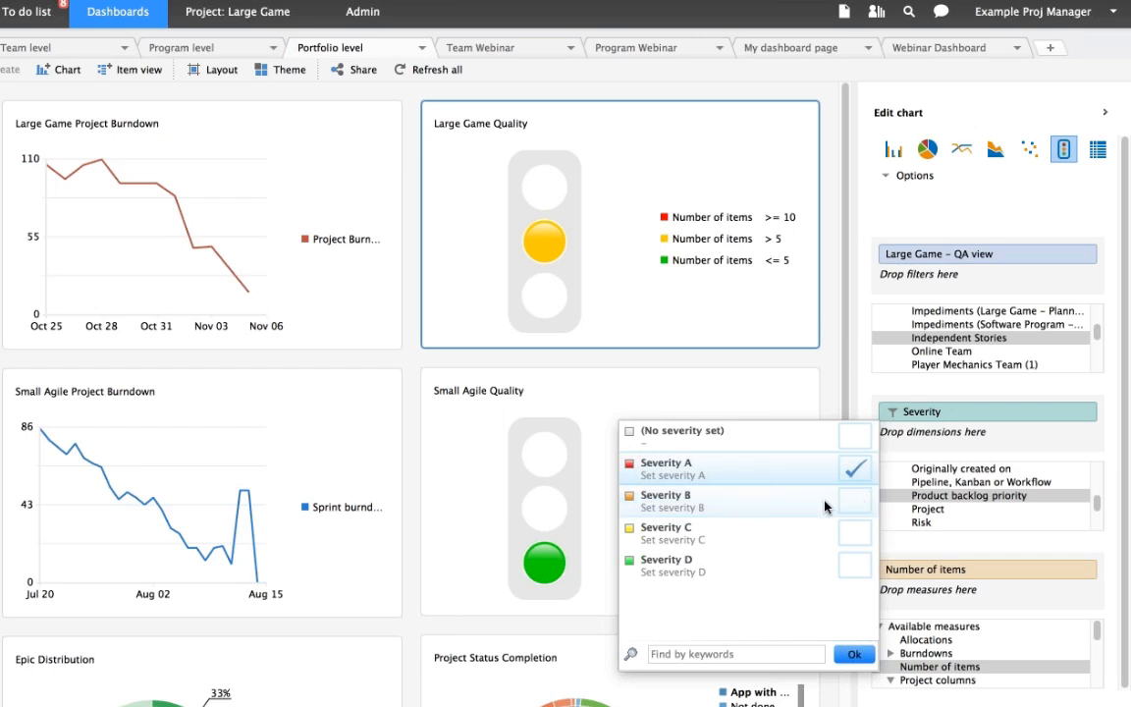
{"action": "left_click", "coordinate": [854, 655]}
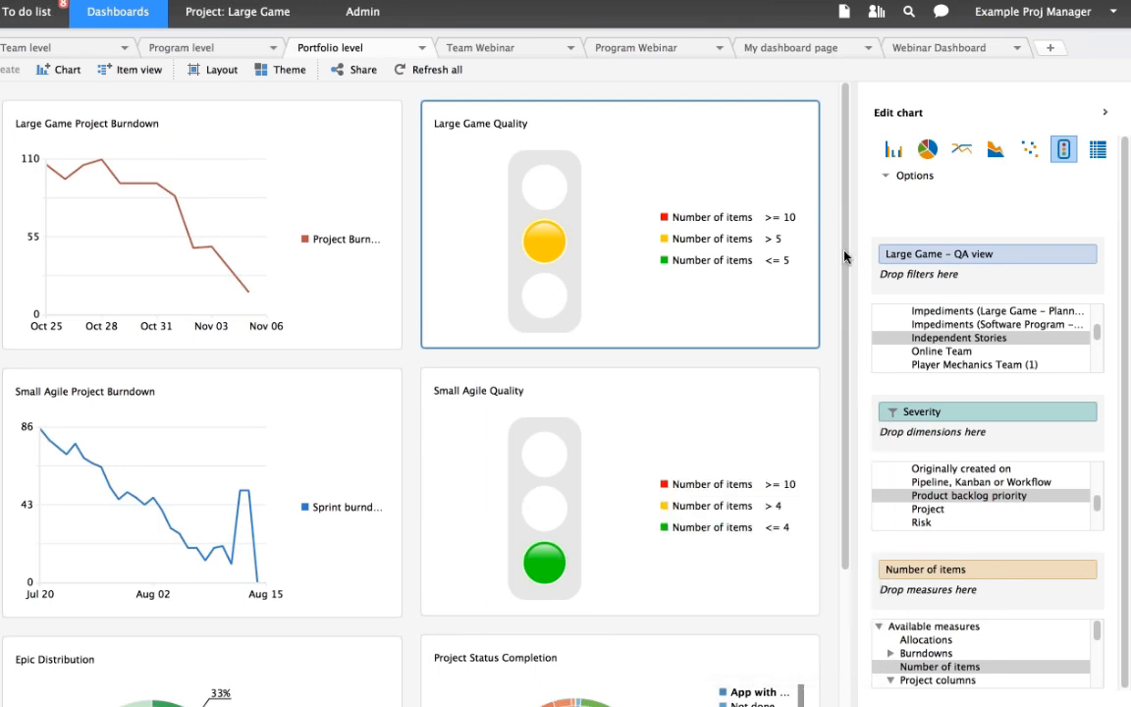
- Review the red and green traffic light bounds of the Large Game Quality chart and leave them unchanged
{"action": "left_click", "coordinate": [796, 123]}
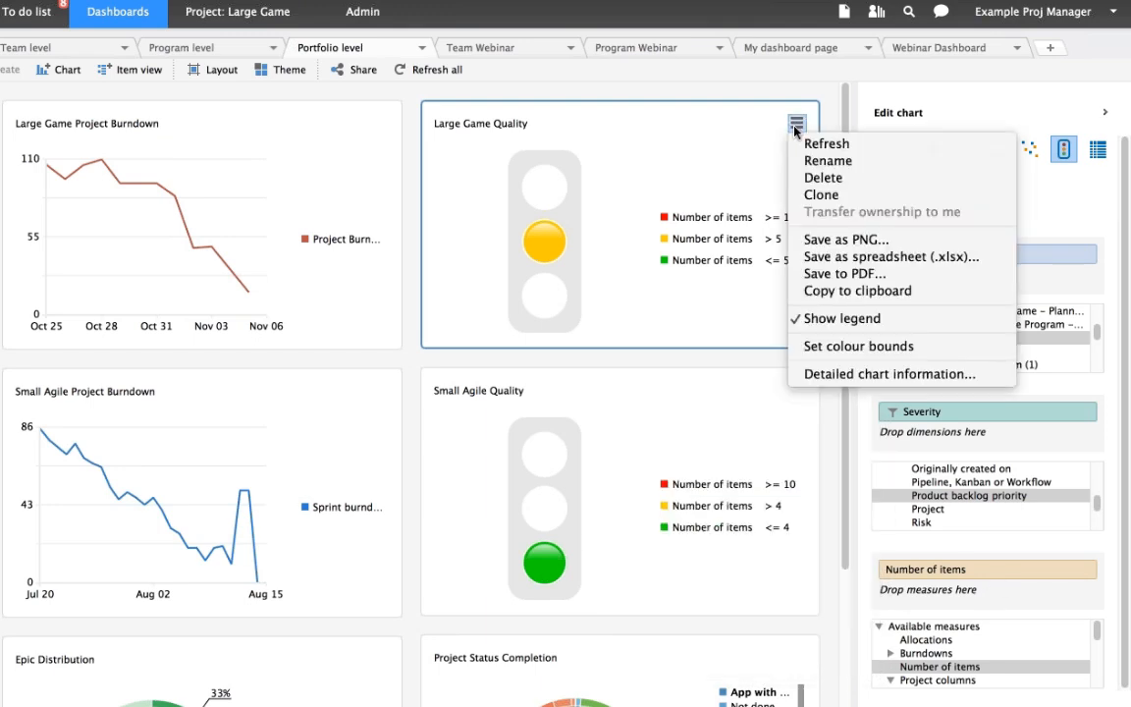
{"action": "left_click", "coordinate": [861, 346]}
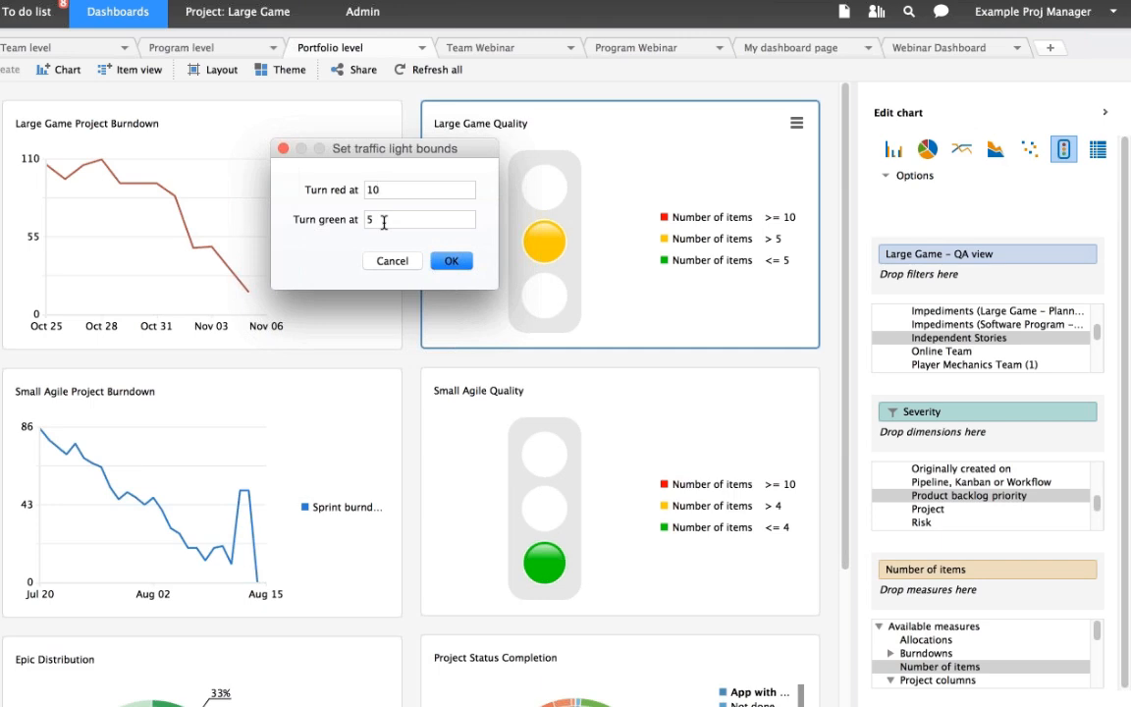
{"action": "left_click", "coordinate": [411, 261]}
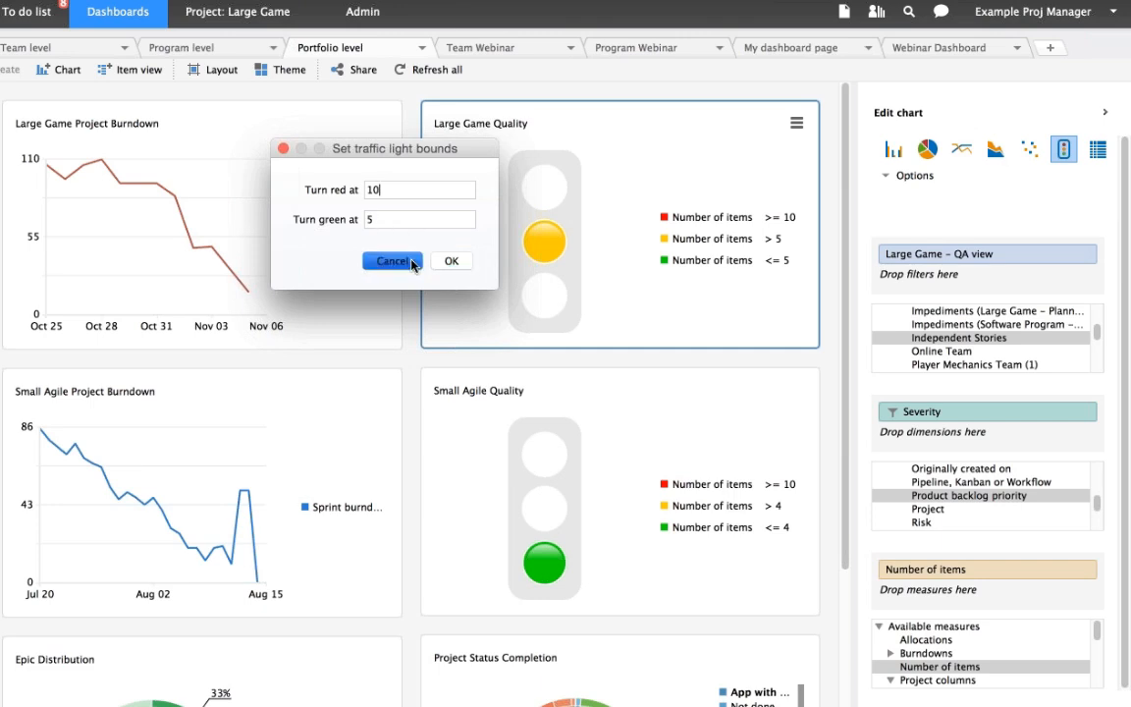